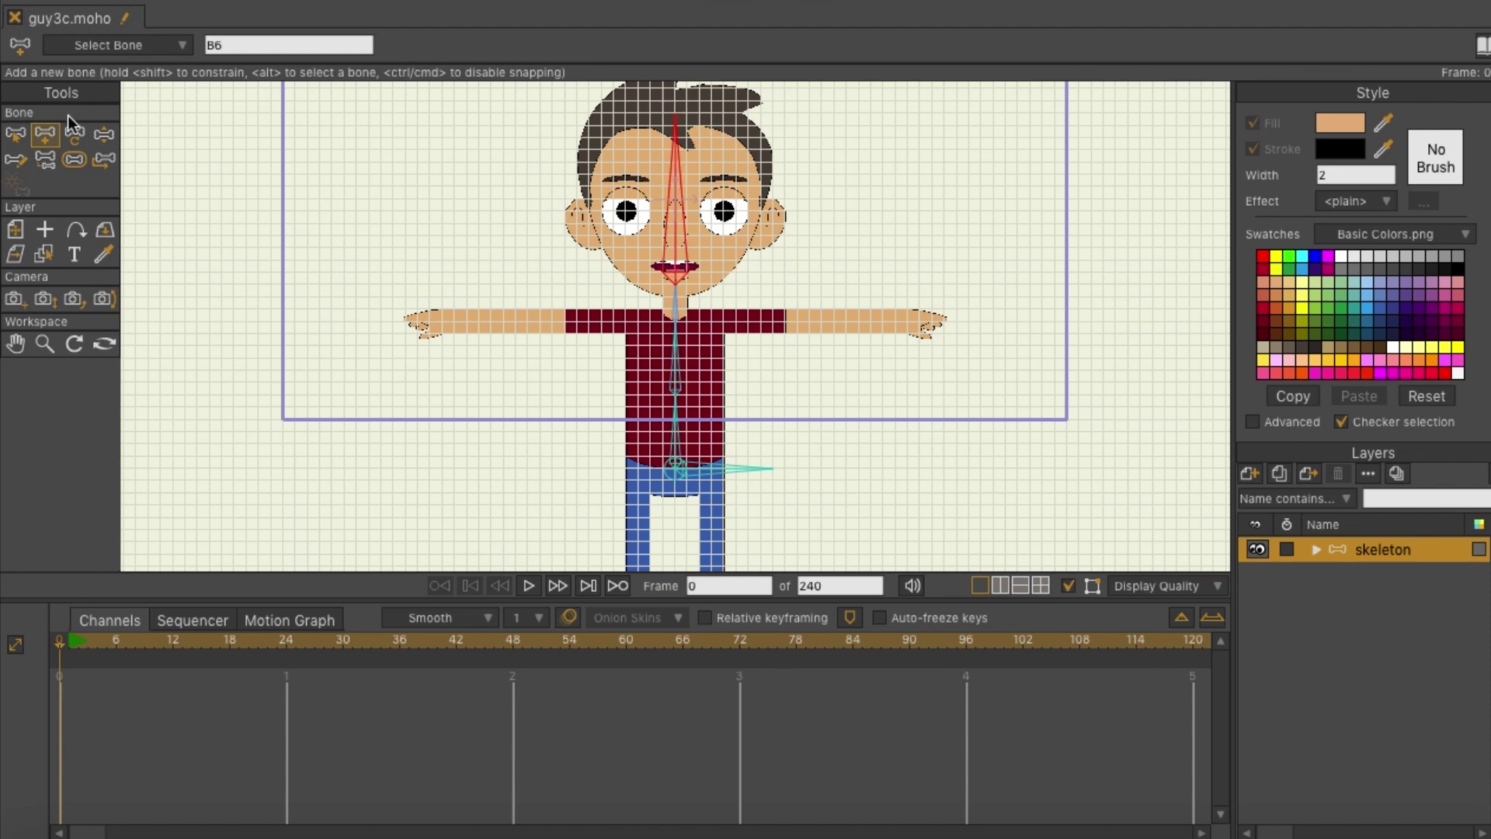
- Draw a chain of bones along the R arm from the neck base through shoulder, upper arm and forearm to the hand
left_click_drag(704, 340, 635, 342)
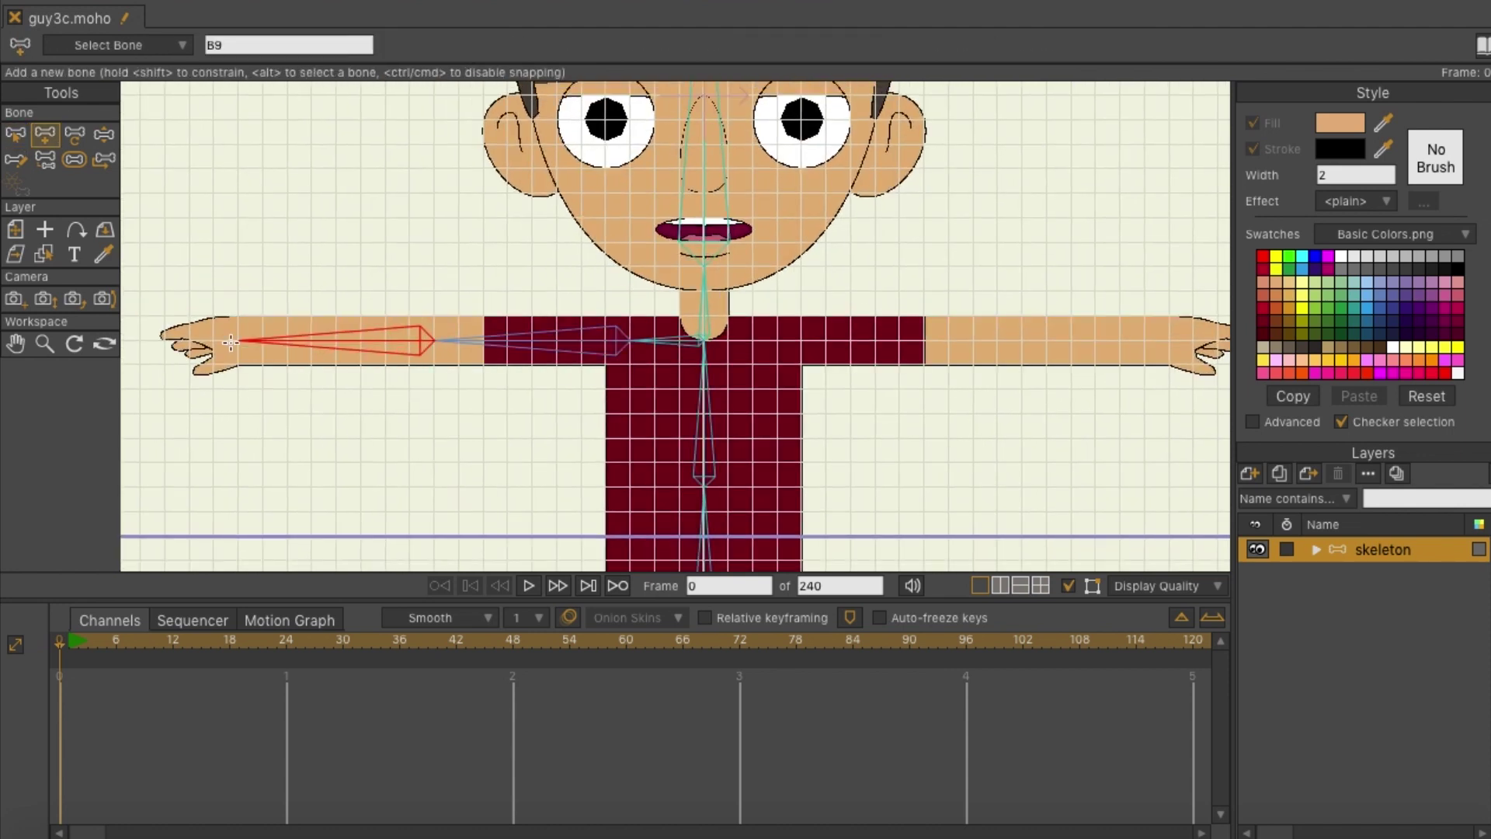
left_click_drag(240, 340, 164, 340)
left_click(16, 134)
- Expand the skeleton layer and hide the arm R low and arm L low layers
left_click(1317, 549)
scroll(1348, 631, "down", 3)
scroll(1348, 631, "up", 3)
left_click(1332, 576)
left_click(1259, 679)
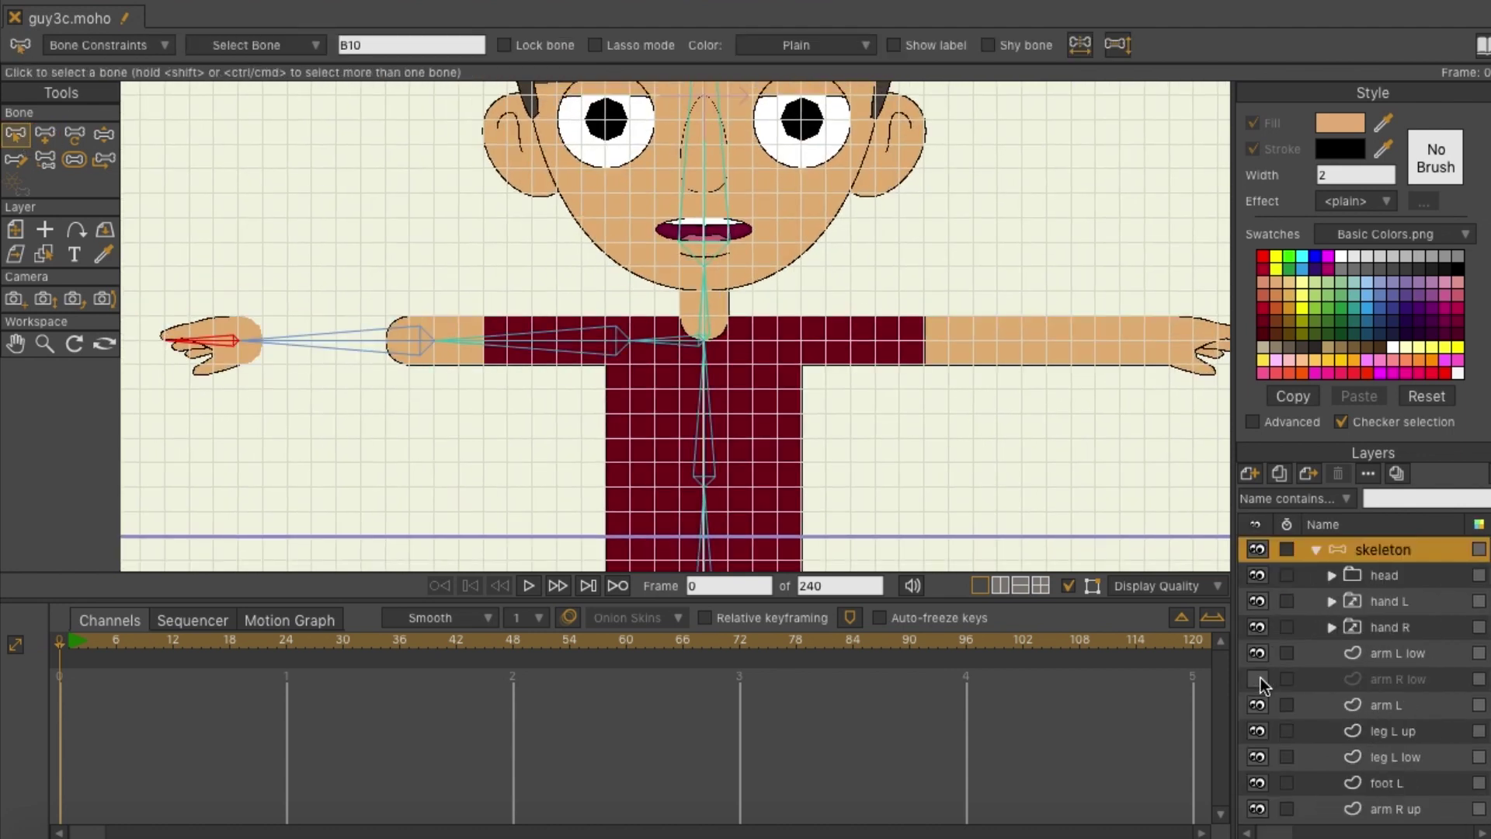
left_click(1258, 654)
- Shift the R arm's elbow and wrist bone joints to the centres of the arm's rounded ends
left_click(484, 339)
left_click(75, 134)
left_click_drag(437, 340, 411, 341)
left_click_drag(434, 340, 410, 341)
left_click_drag(216, 340, 239, 340)
left_click_drag(215, 340, 222, 342)
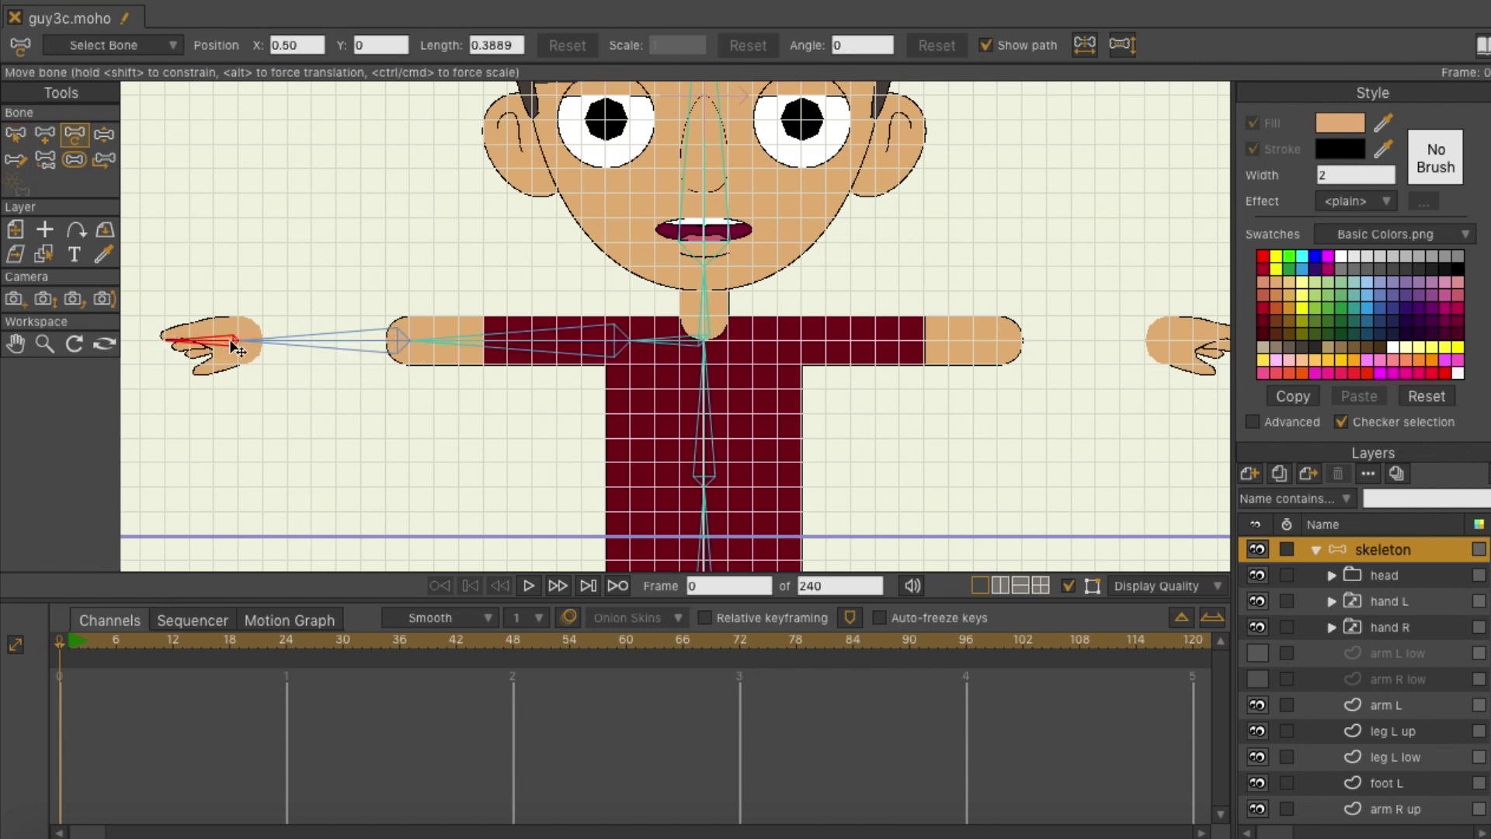
- Draw a matching chain of shoulder, upper arm, forearm and hand bones along the L arm
key("a")
left_click_drag(703, 340, 774, 342)
left_click_drag(1006, 342, 1170, 340)
mouse_move(1170, 340)
left_mouse_down()
mouse_move(1072, 341)
mouse_move(1148, 340)
left_mouse_up()
- Show both lower arm layers again and hide the leg L low and leg R low layers
left_click(1259, 655)
left_click(1258, 679)
left_click(1258, 758)
scroll(1260, 761, "down", 4)
left_click(1259, 758)
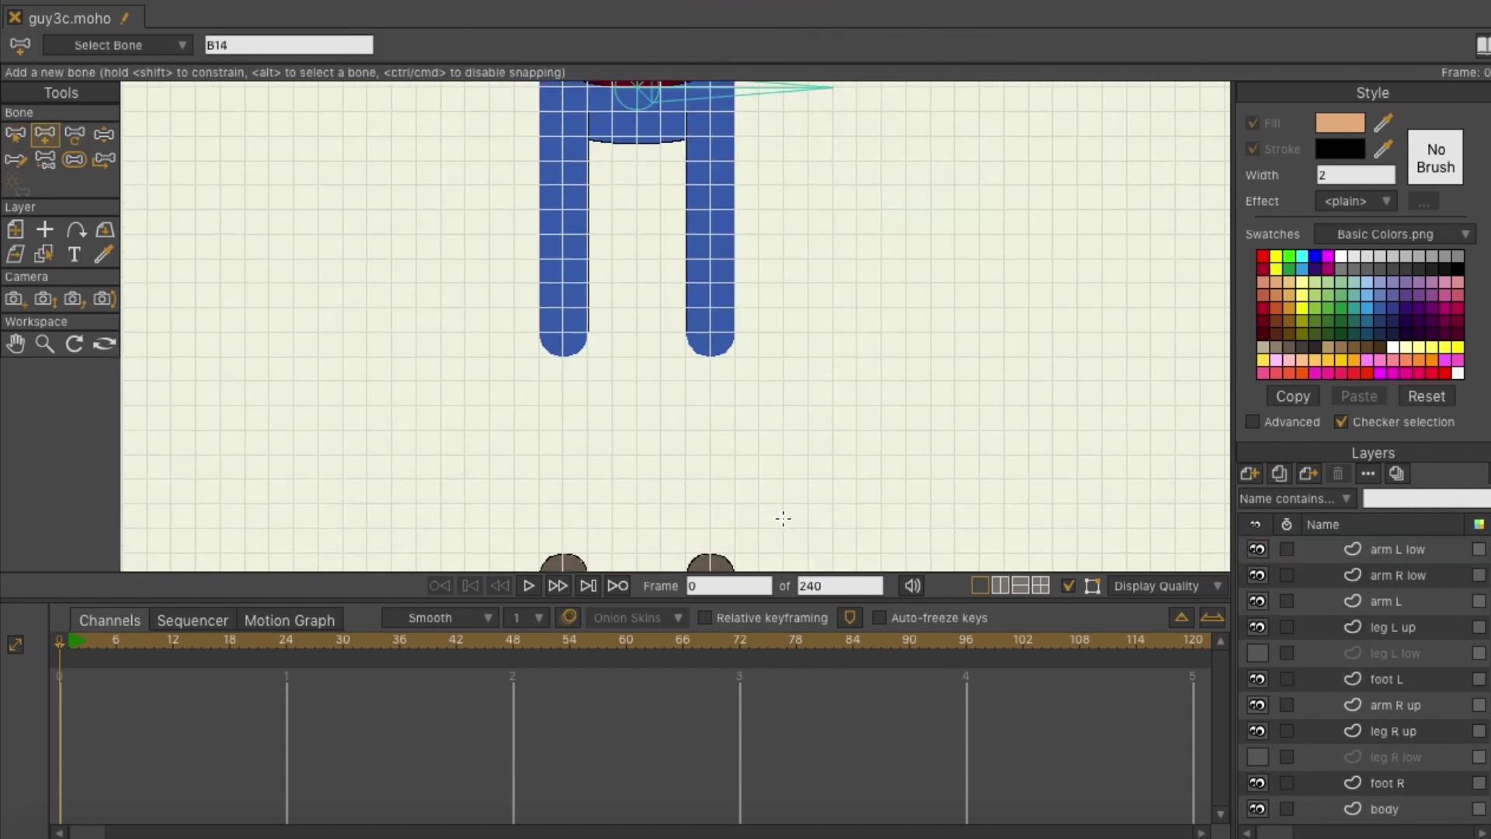
- Hide the body layer and draw the R leg's bones downward, with the hip bone as their parent
left_click(45, 344)
left_click_drag(865, 295, 312, 303)
left_click(15, 134)
left_click(579, 157)
left_click(45, 135)
left_click(1258, 809)
left_click_drag(531, 176, 542, 533)
- Draw the L leg's bones from the hip down to the foot, parented to the hip bone
left_click(15, 134)
left_click(586, 156)
left_click(46, 136)
left_click_drag(640, 175, 642, 338)
left_click_drag(641, 342, 656, 505)
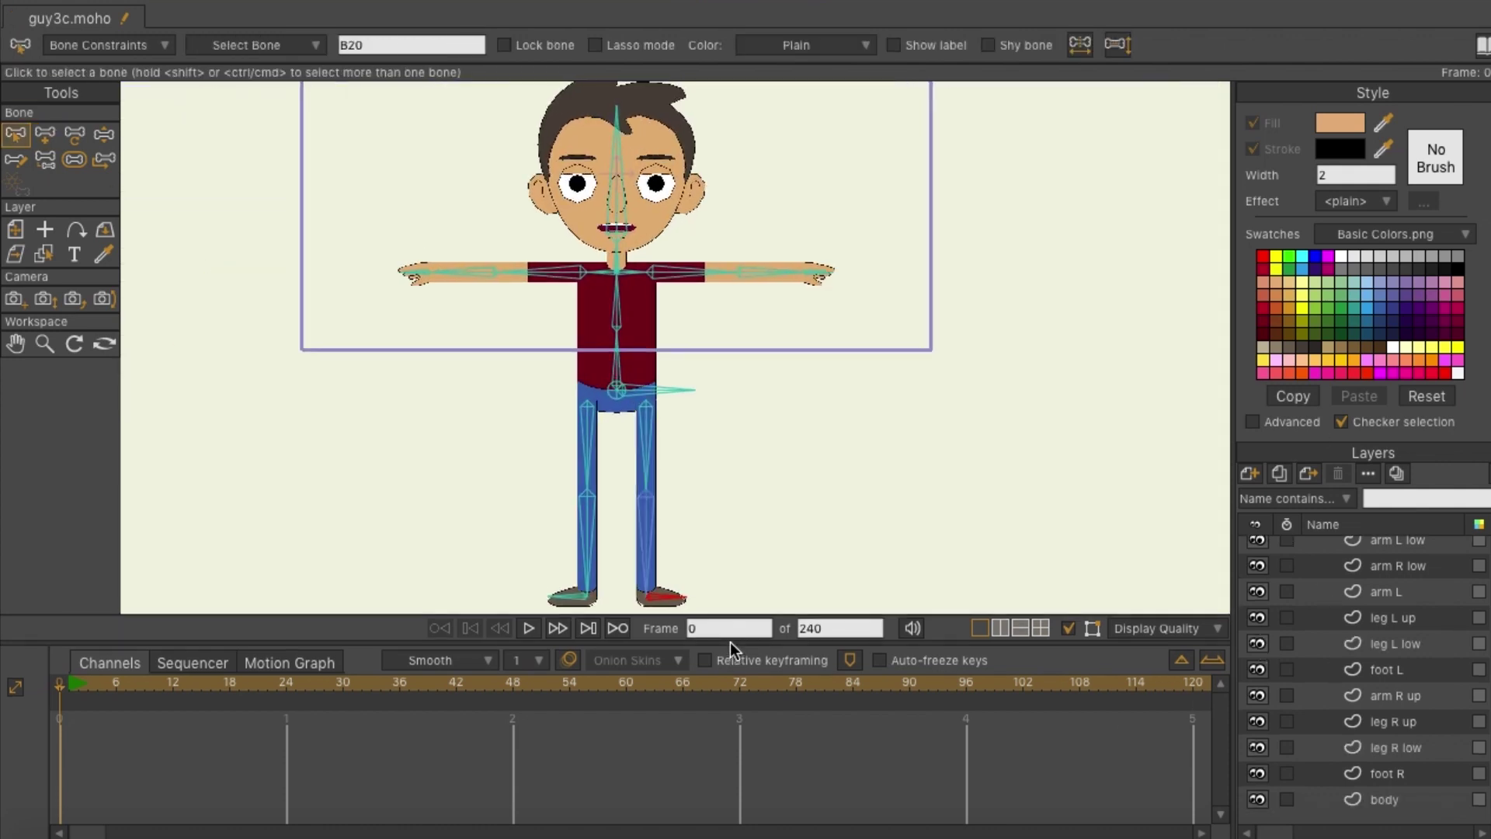
- Test the rig by bending the head, arms, torso and legs with Manipulate Bones
key("z")
left_click_drag(582, 182, 506, 170)
left_click_drag(446, 274, 406, 364)
left_click_drag(590, 317, 542, 325)
left_click_drag(556, 433, 520, 426)
left_click_drag(466, 485, 586, 475)
left_click_drag(497, 531, 516, 547)
left_click_drag(620, 454, 654, 451)
left_click_drag(670, 515, 604, 492)
left_click_drag(637, 536, 624, 550)
left_click_drag(589, 273, 501, 378)
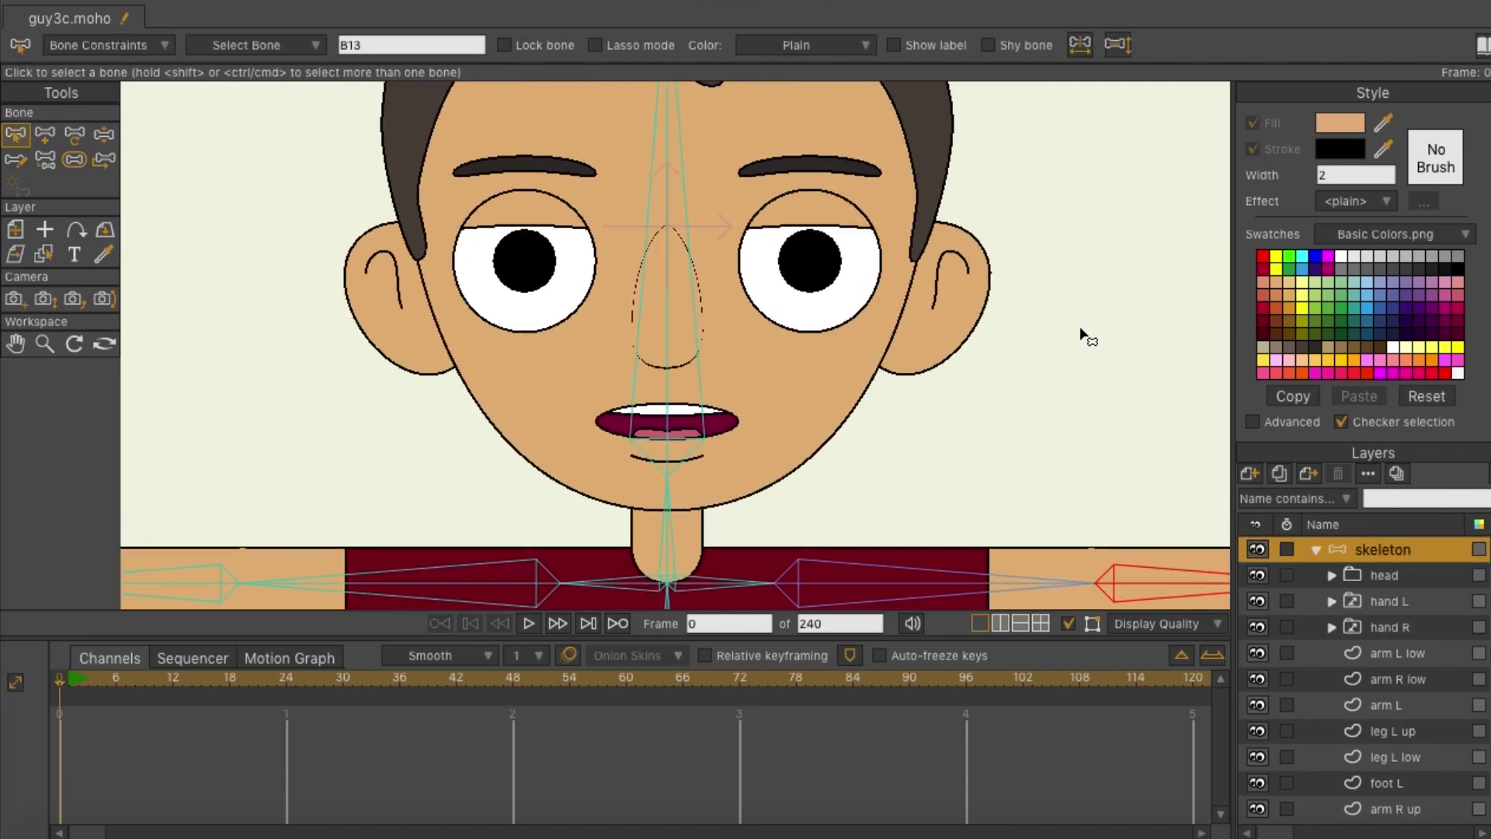
- Draw a vertical control bone beside the head, name it eyelid with its label shown, and set its angle constraints
left_click_drag(203, 268, 204, 206)
left_click(16, 137)
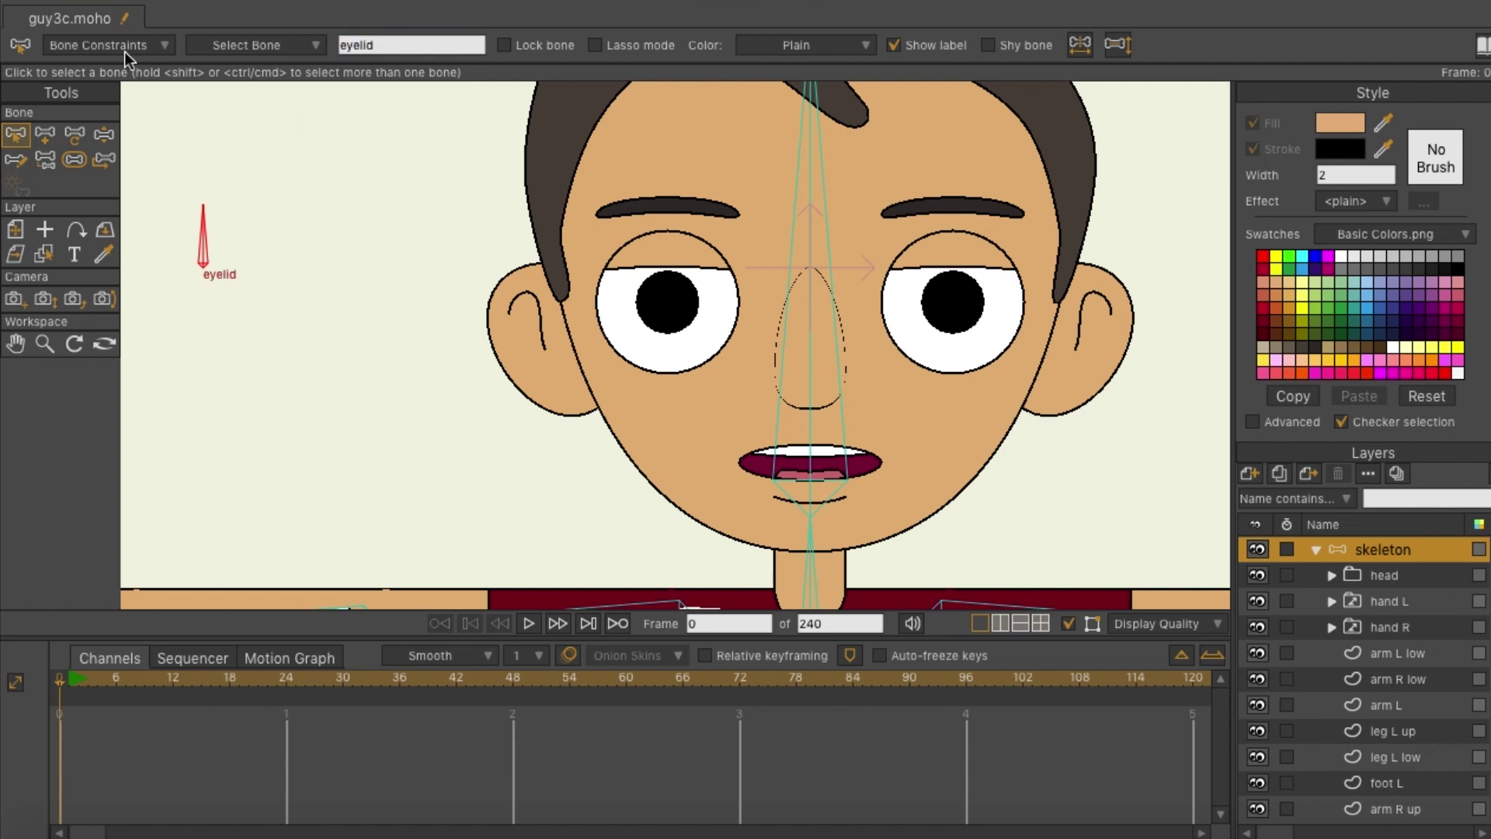
left_click(125, 51)
left_click(323, 515)
- Test how the eyelid bone rotates within its angle constraints
left_click(74, 159)
left_click(104, 159)
left_click_drag(215, 221, 124, 227)
- Create a smart bone action for the eyelid bone and rotate the bone to 160° at frame 24
left_click(16, 135)
key("super+k")
left_click(899, 552)
left_click(829, 481)
left_click(287, 678)
left_click(45, 136)
left_click_drag(215, 220, 120, 306)
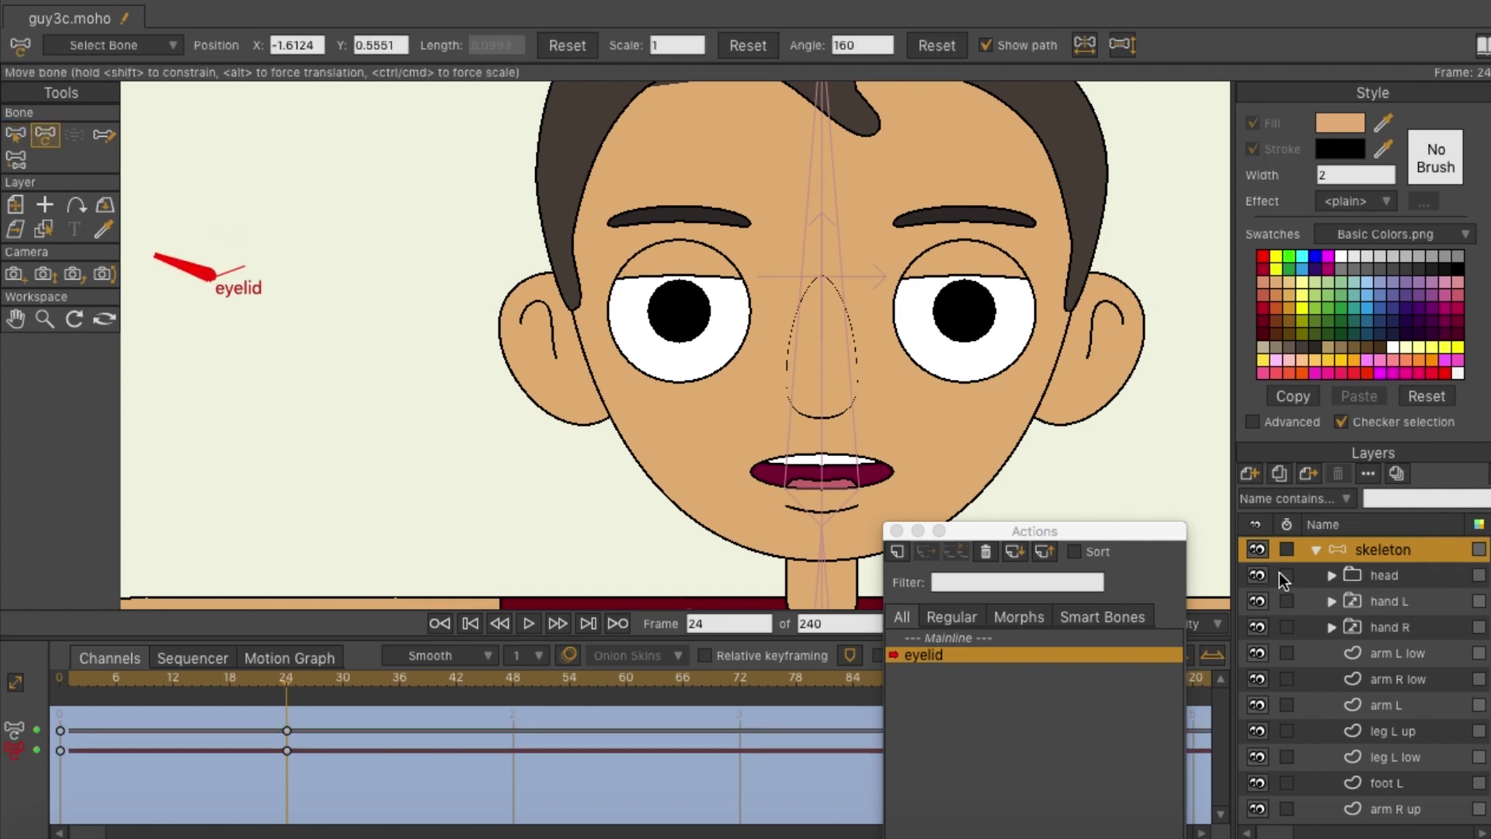
- Expand the head and eye R groups and move the eye R upper lid's middle point down over the eye
left_click(1331, 575)
left_click(1347, 679)
left_click(1422, 704)
key("t")
left_click_drag(679, 280, 686, 368)
- Move the upper lid's middle point down over the eye on the eye L eyelid layer
scroll(1382, 699, "down", 2)
left_click(1422, 756)
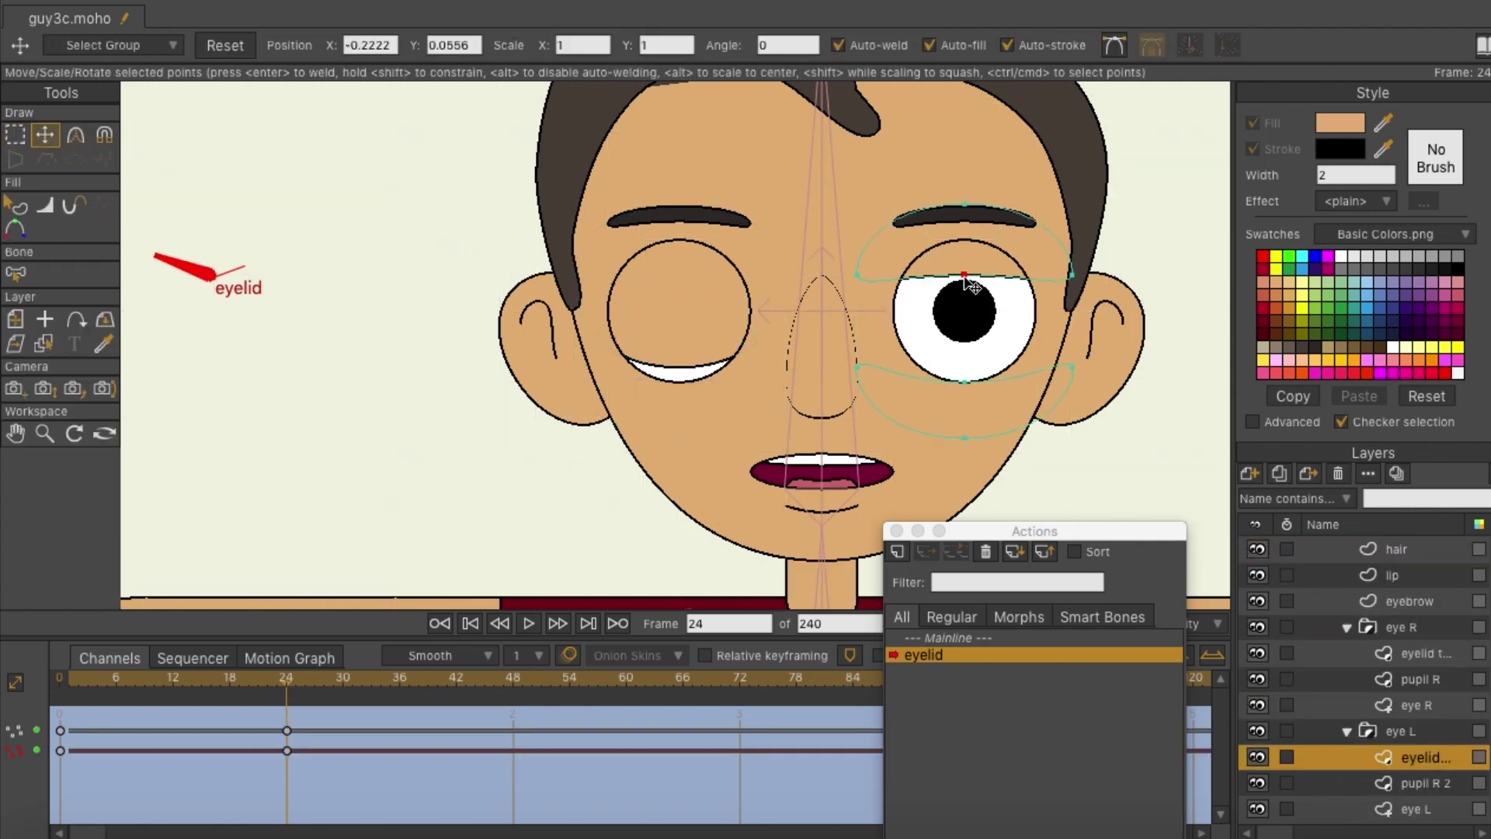
left_click_drag(970, 282, 970, 373)
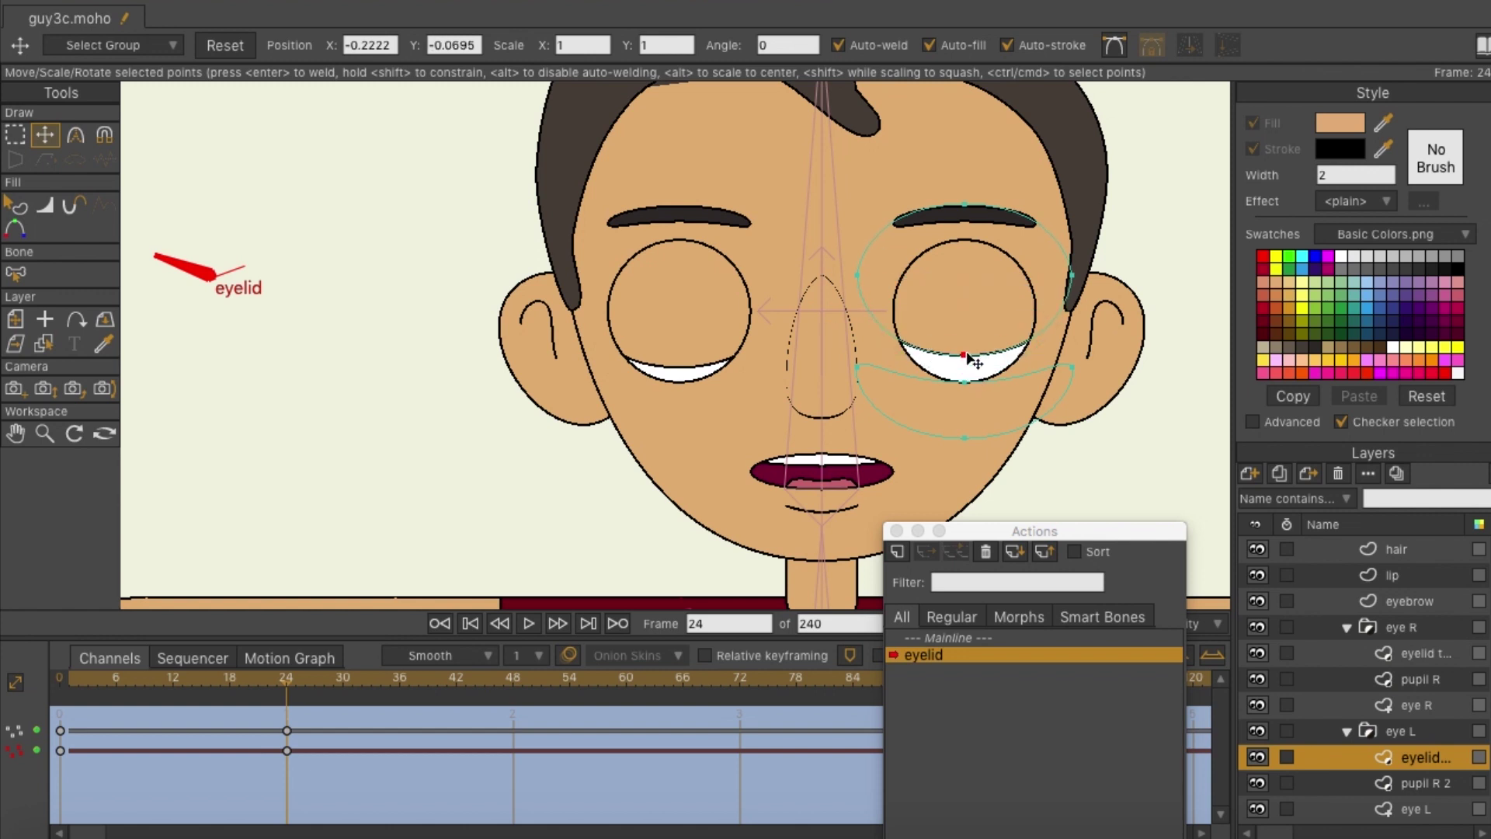
- Set the Y position of the eye R upper lid's middle point to -0.08
left_click(684, 369)
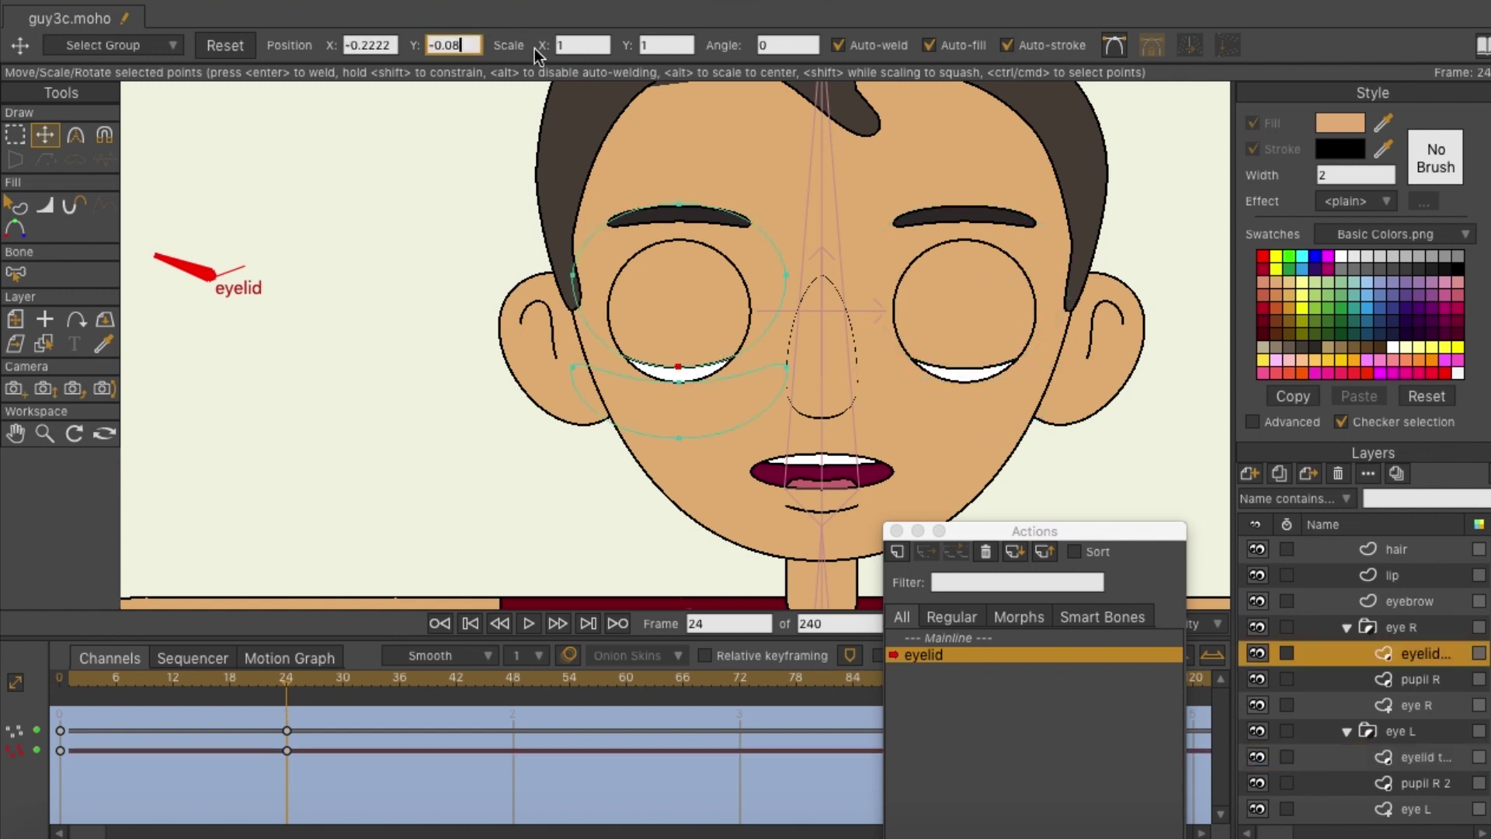
mouse_move(679, 368)
left_mouse_down()
mouse_move(687, 408)
mouse_move(687, 381)
left_mouse_up()
key("super+z")
- With the grid on, move eye R's lower lid points up one grid square and pick the lower lid shape
left_click(669, 421)
key("super+g")
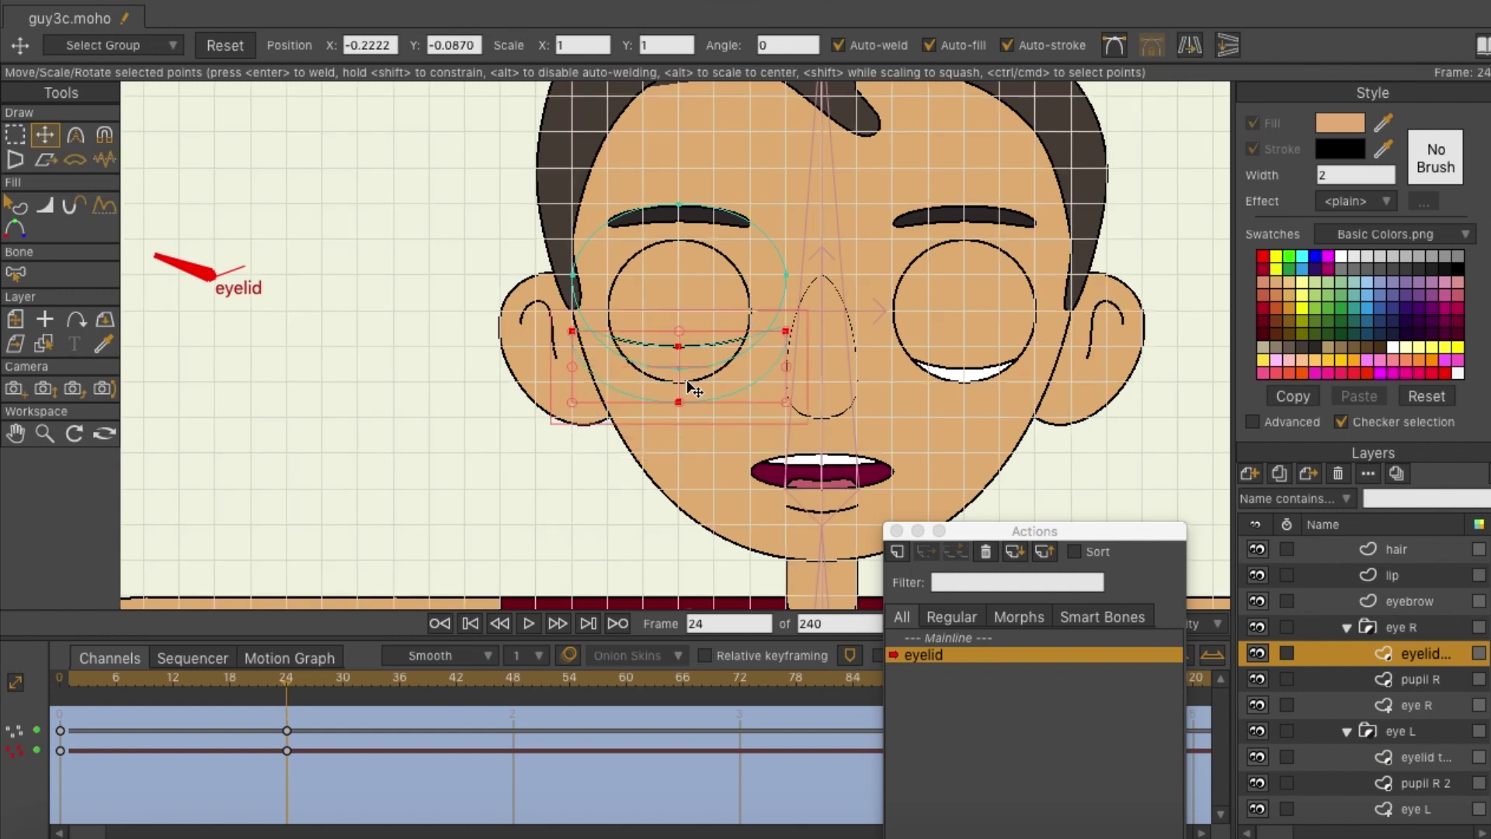
left_click(438, 461)
key("super+g")
key("ctrl+g")
left_click(16, 204)
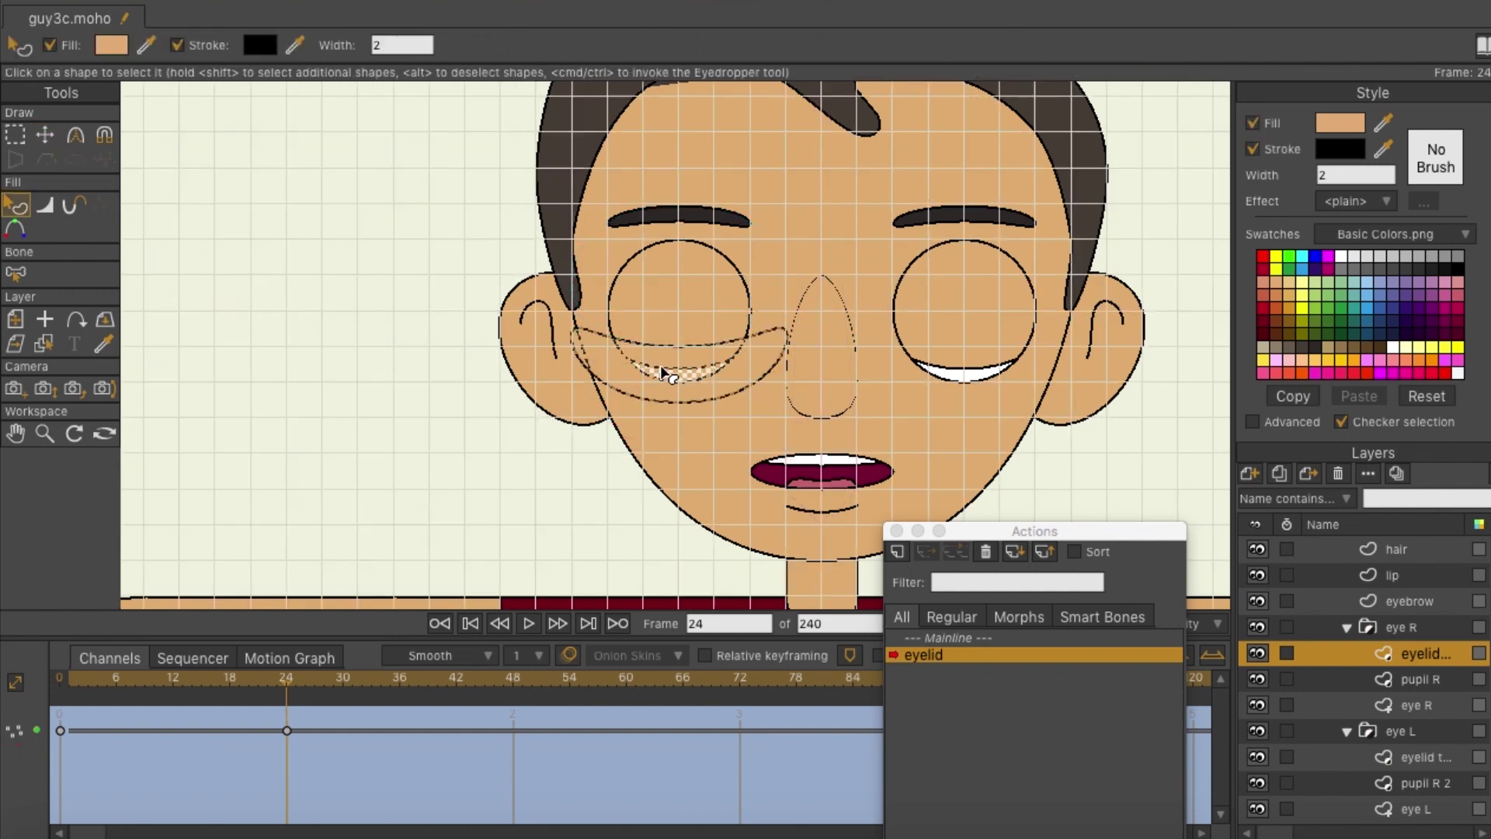
- Raise eye L's lower lid points to match eye R and send the lower lid shape down in the stacking order
left_click(1426, 757)
key("t")
key("ctrl+a")
left_click_drag(976, 412, 969, 358)
left_click(15, 204)
left_click(975, 365)
key("Down")
- Hide the grid and move the middle point of the lower lid's upper edge down on eye R, repeating for eye L
left_click(1430, 655)
left_click(45, 134)
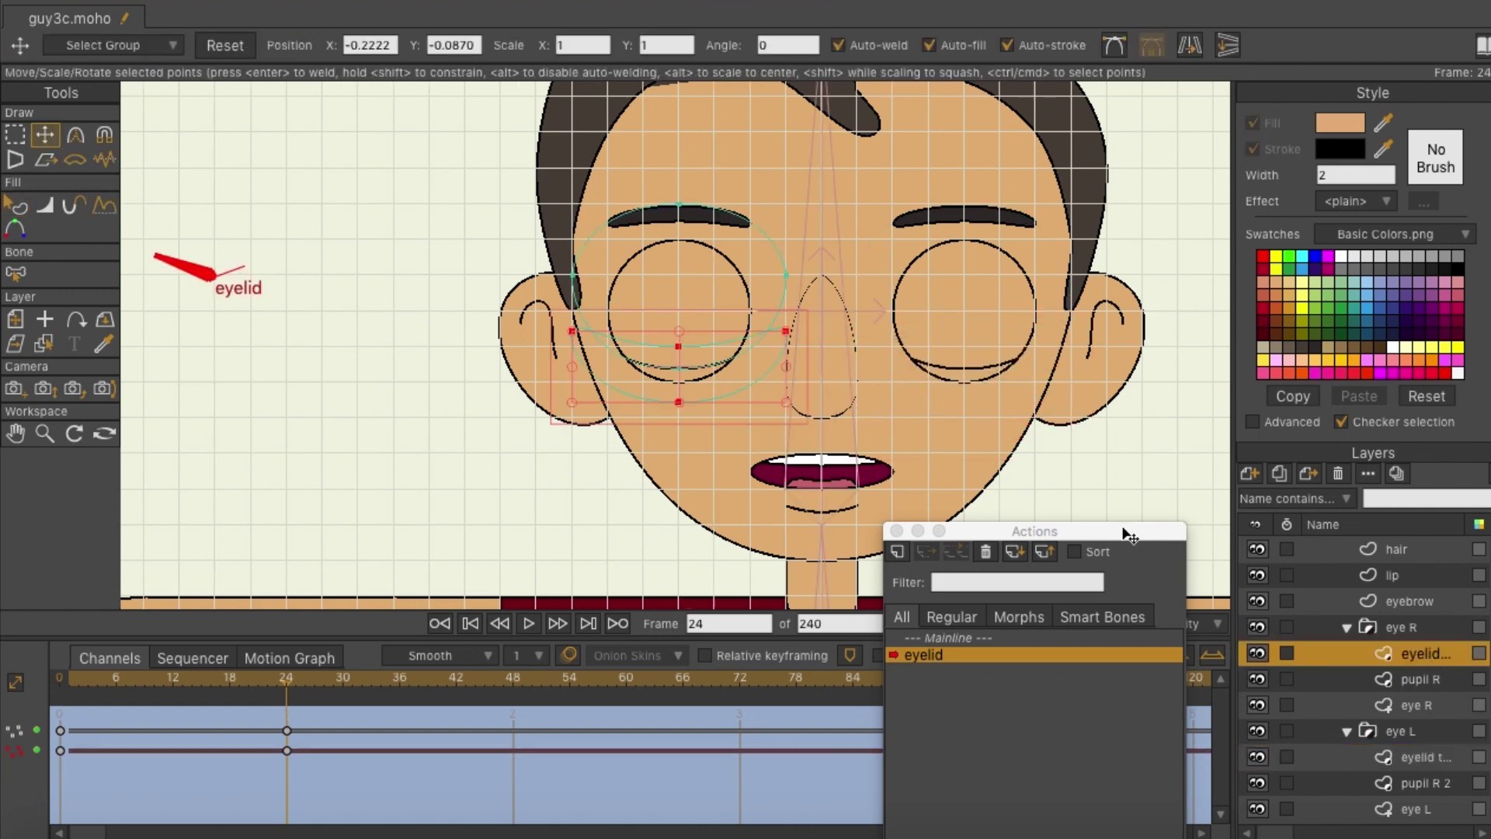
left_click(1426, 756)
key("super+i")
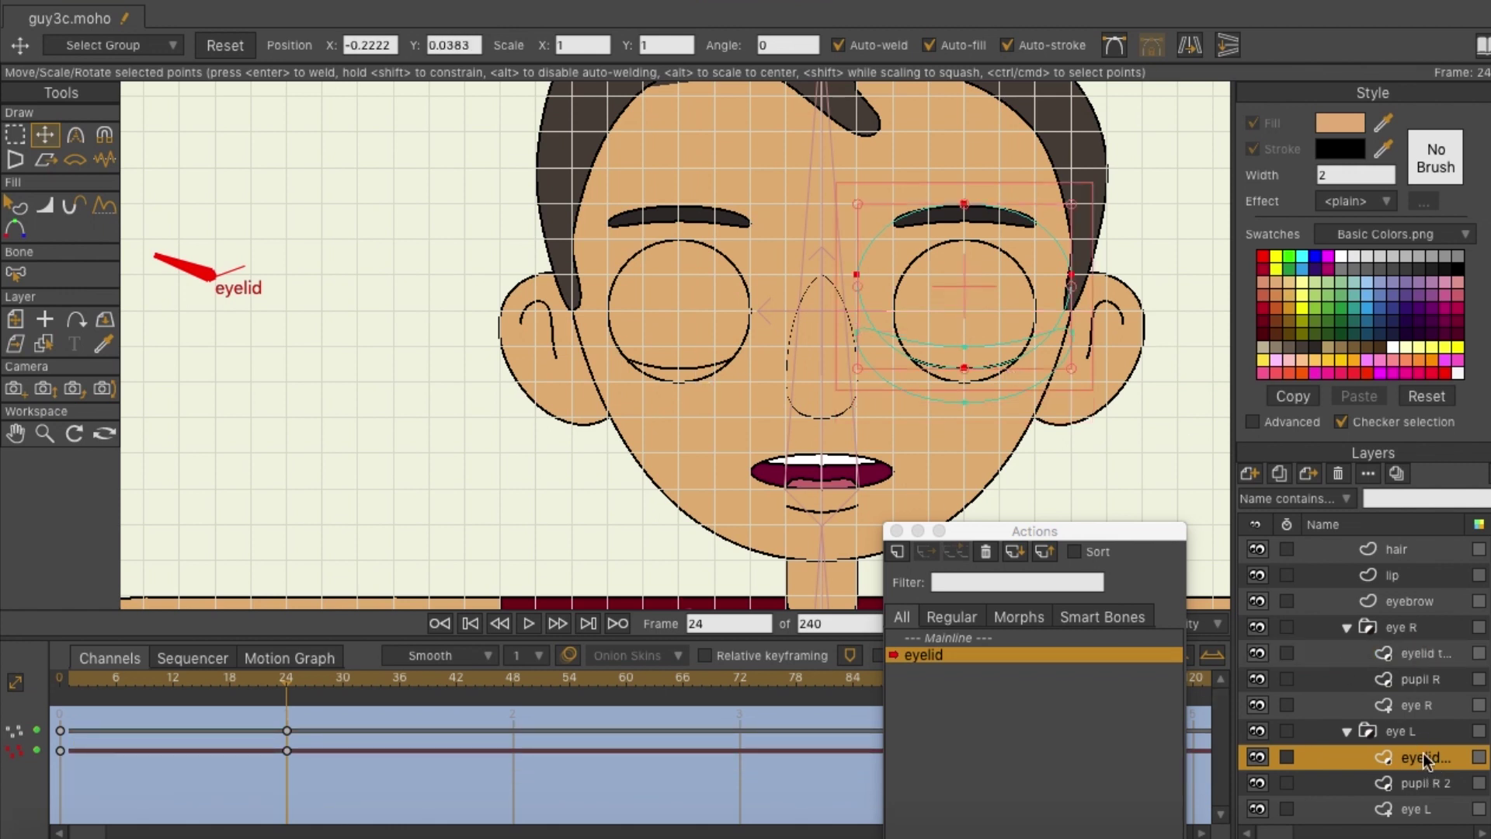
left_click(1428, 654)
left_click(679, 347)
key("super+g")
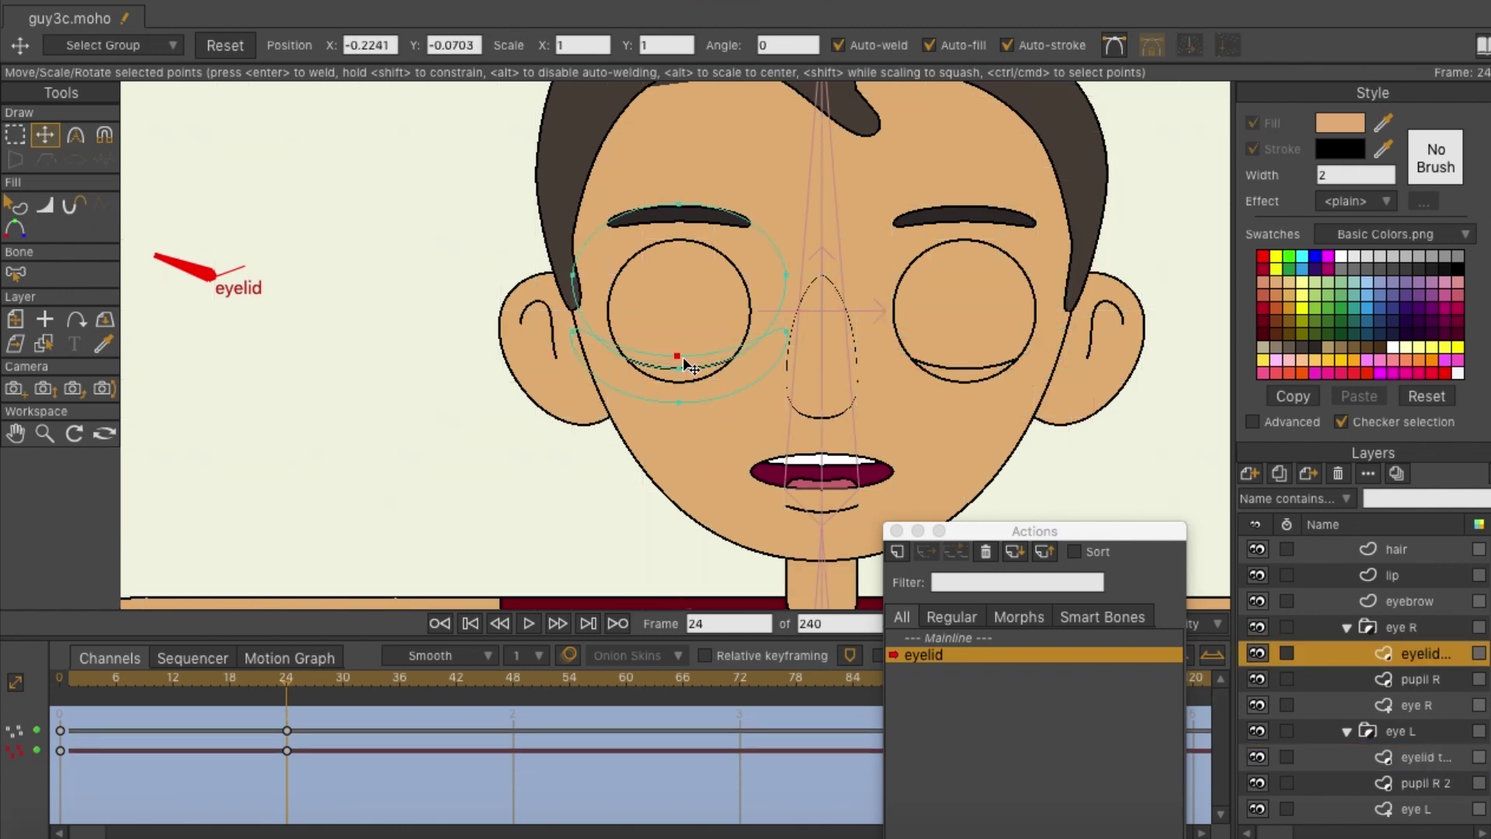
left_click(1431, 752)
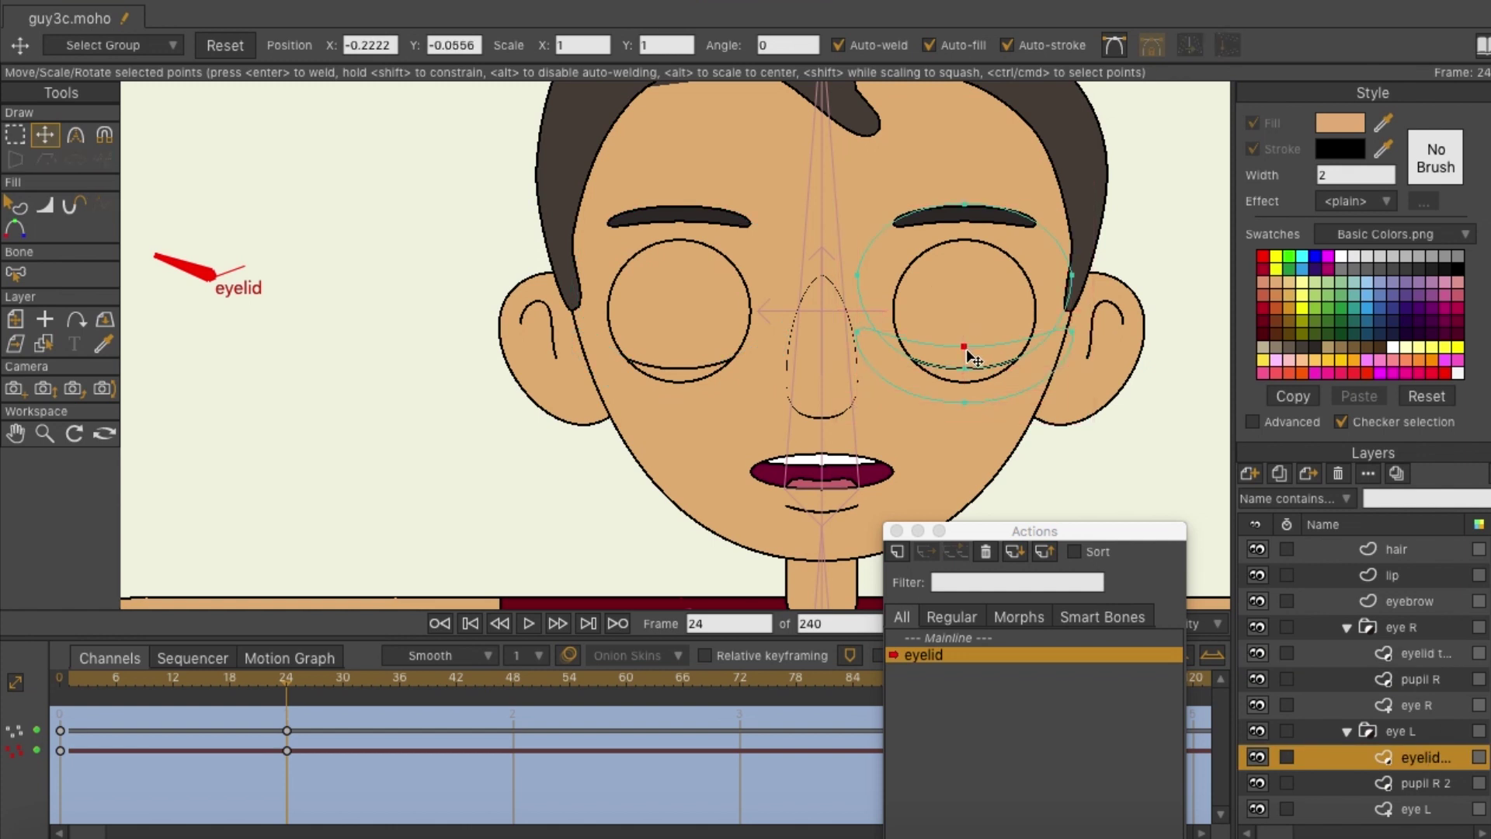
- Scrub through the eyelid action, return to the Mainline and select the eyelid bone on the skeleton layer
mouse_move(286, 678)
left_mouse_down()
mouse_move(62, 687)
mouse_move(282, 677)
left_mouse_up()
left_click(956, 638)
scroll(1383, 590, "up", 2)
left_click(1383, 549)
left_click(217, 254)
- Create the eyelid 2 action and rotate the eyelid bone clockwise to its opposite limit at frame 24
left_click(898, 552)
left_click(843, 486)
left_click(288, 676)
left_click(45, 136)
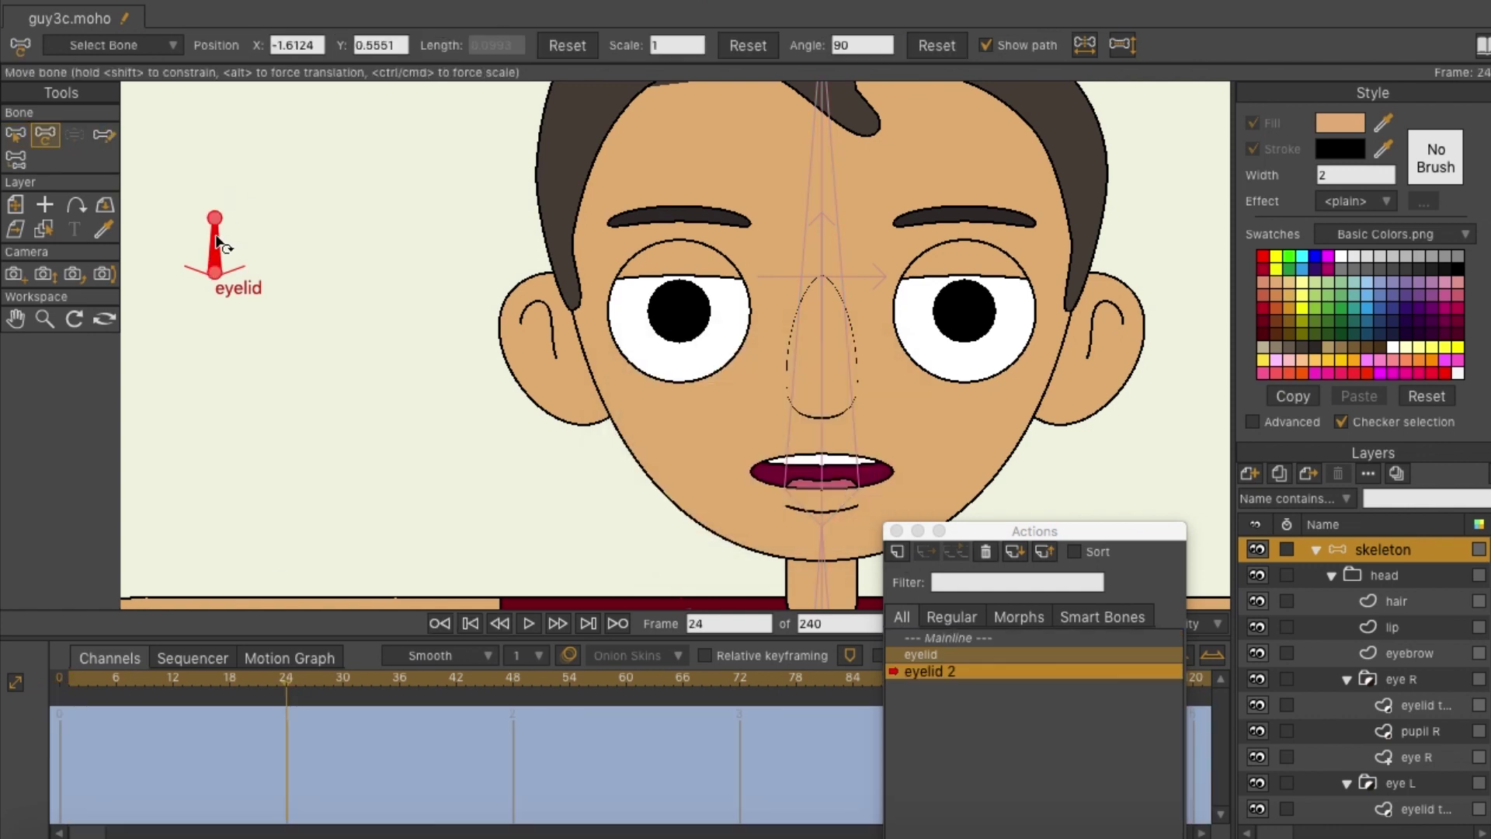
left_click_drag(218, 235, 248, 277)
- Move the upper lid's middle point up on both eyelid layers until both eyes are fully open
left_click(16, 139)
left_click(1426, 709)
key("t")
left_click_drag(681, 276, 683, 248)
left_click(1420, 812)
left_click_drag(965, 282, 967, 250)
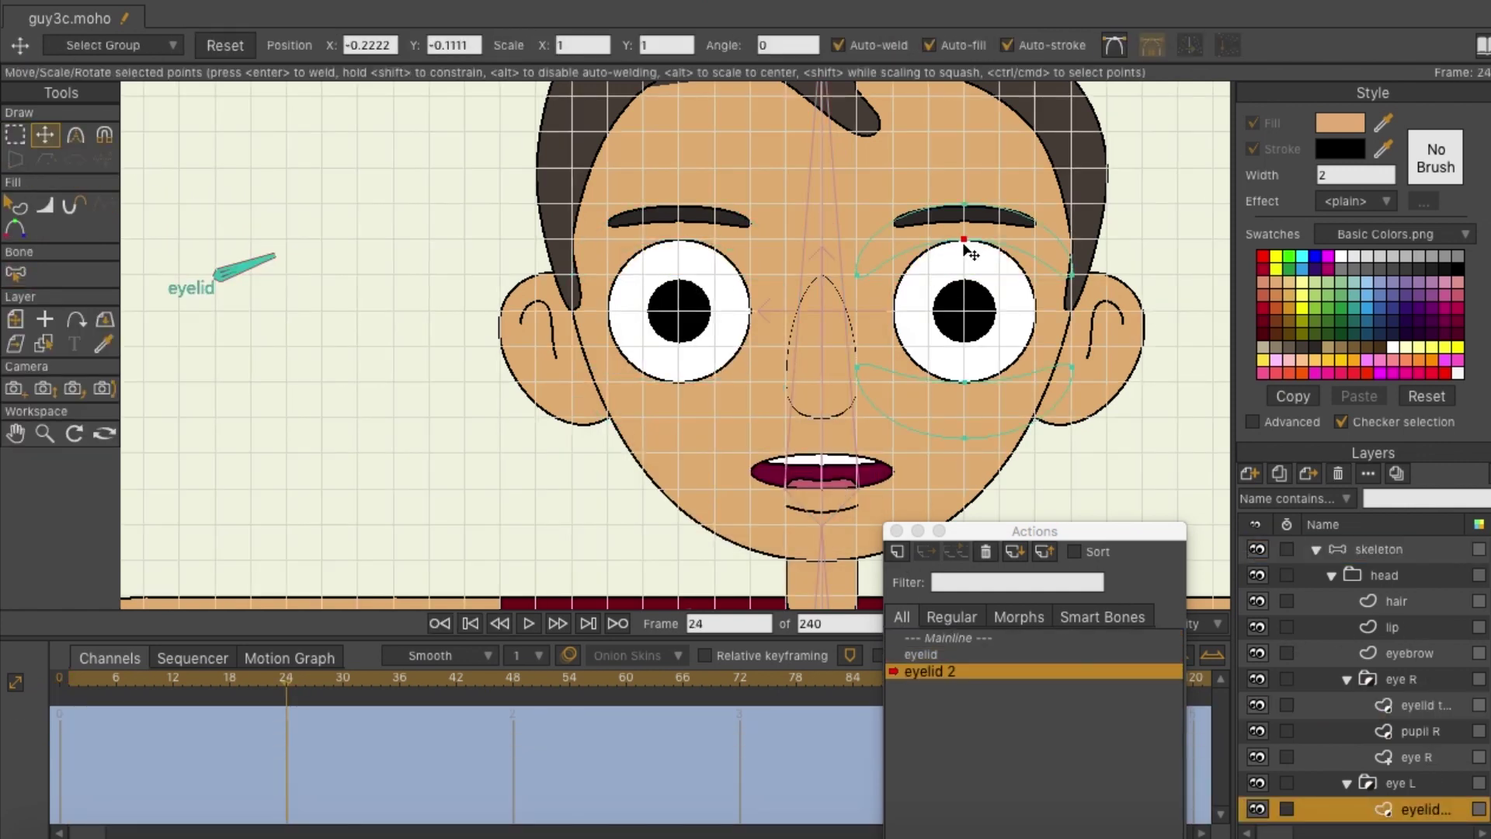
- Scrub the eyelid 2 action back to its start, return to the Mainline and hide the grid
left_click_drag(279, 684, 60, 682)
double_click(957, 640)
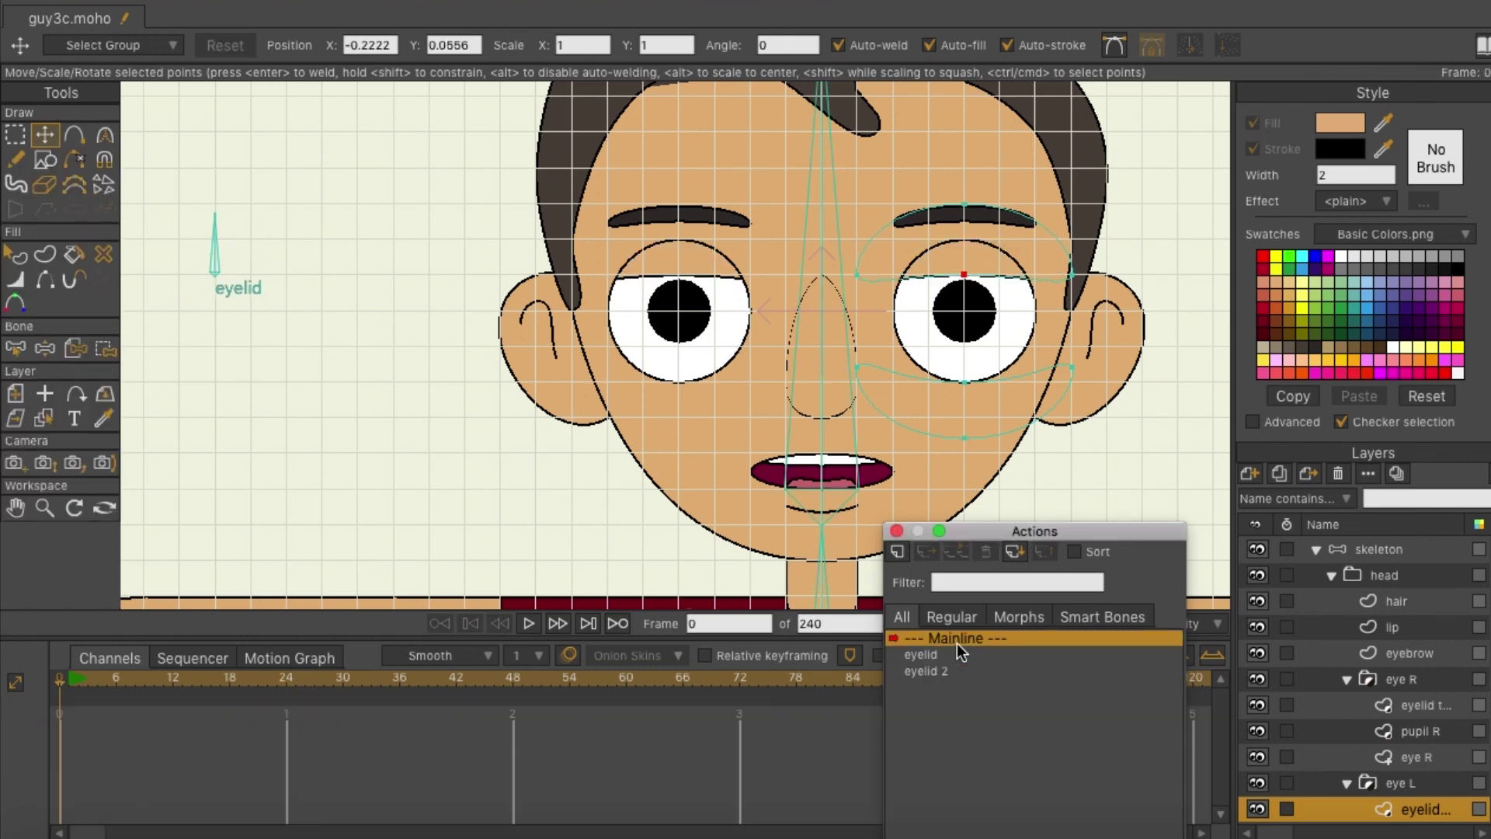
key("super+g")
- Return to the skeleton layer and test the eyelid control by rotating its bone with Manipulate Bones
scroll(482, 517, "down", 5)
left_click(1430, 552)
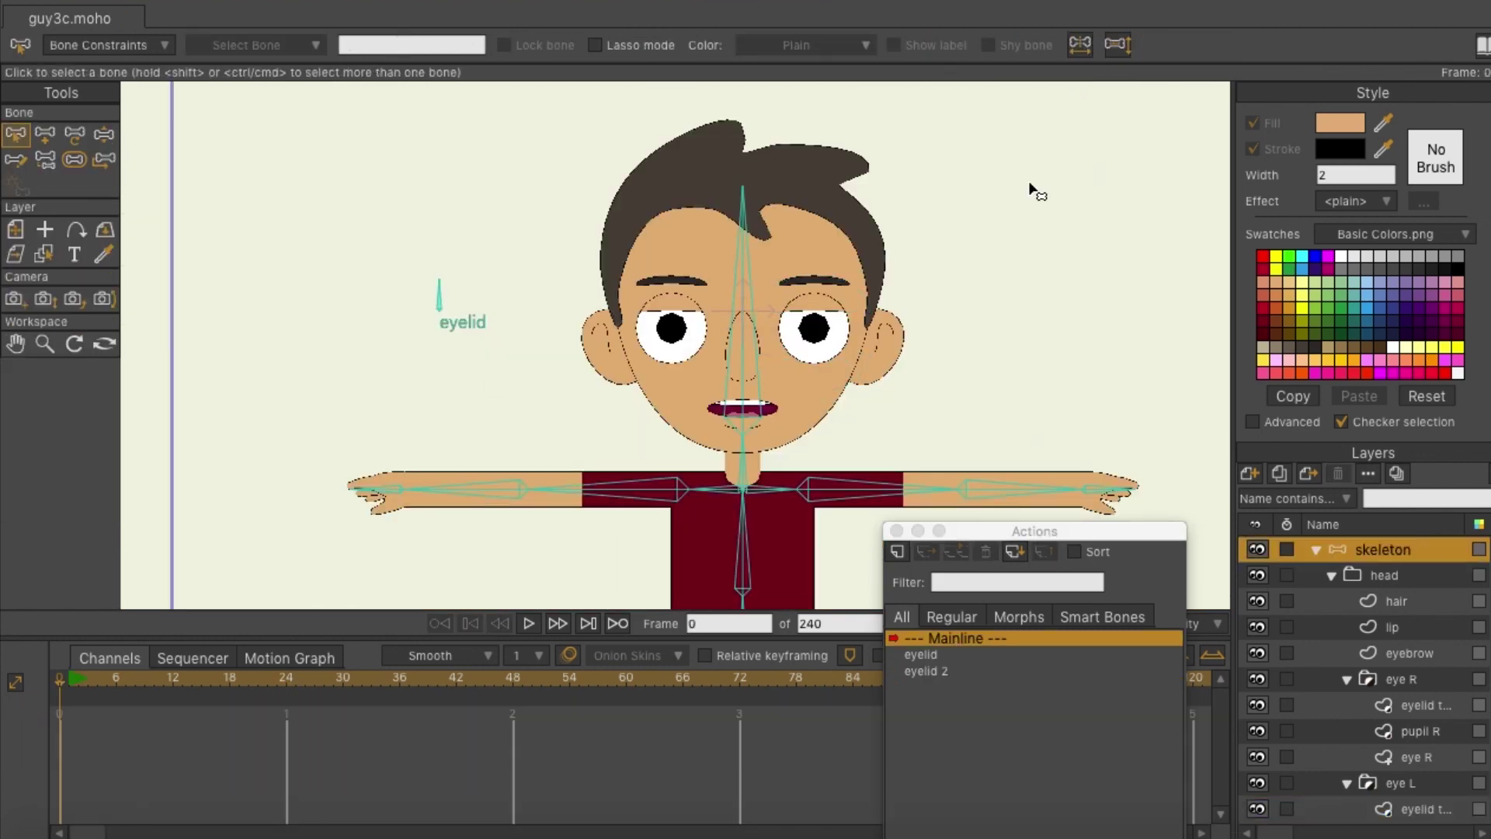
left_click(104, 135)
mouse_move(441, 287)
left_mouse_down()
mouse_move(455, 301)
mouse_move(432, 294)
mouse_move(390, 317)
mouse_move(456, 306)
mouse_move(432, 301)
left_mouse_up()
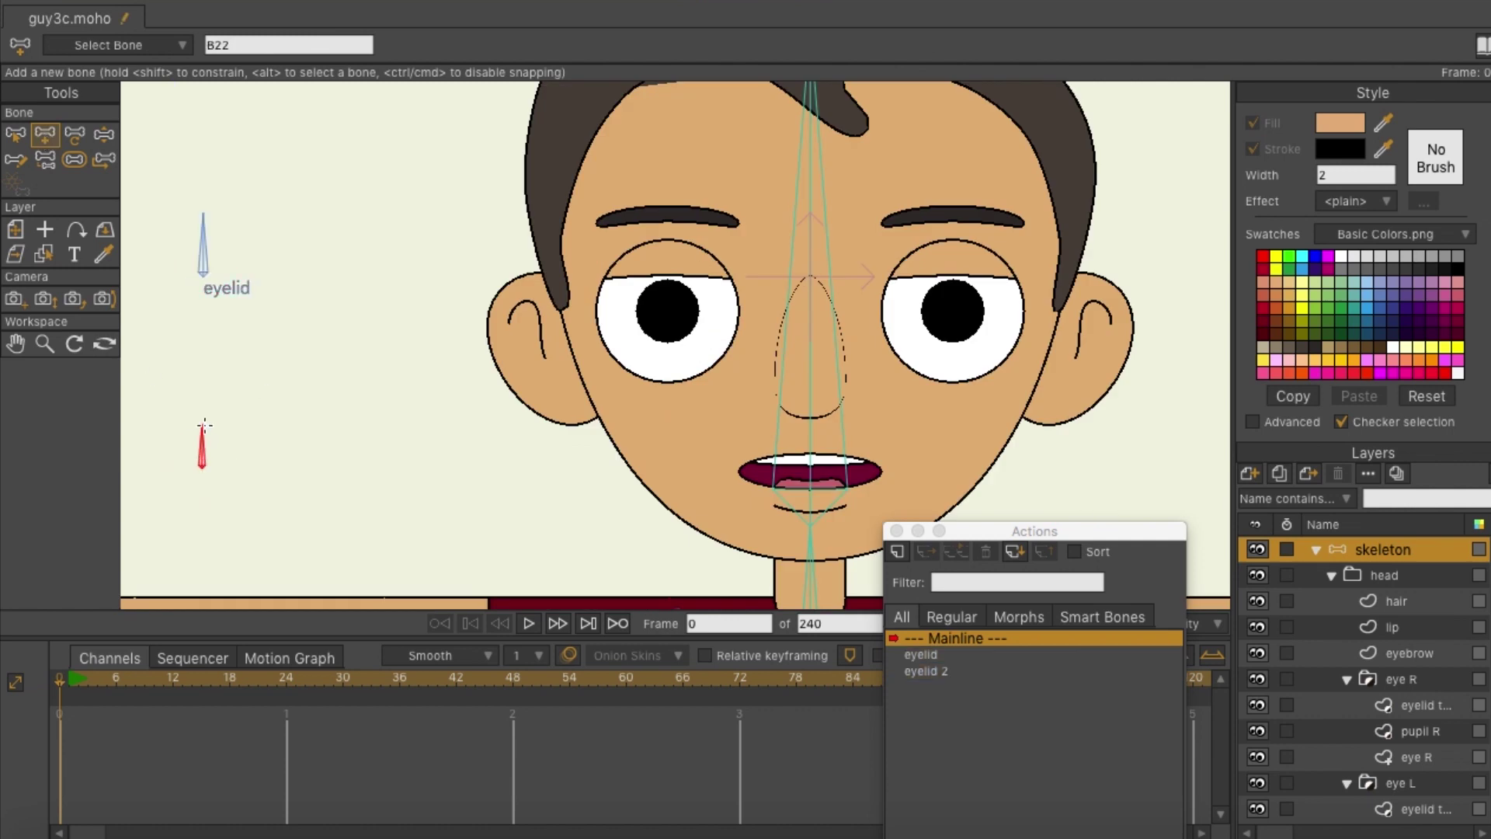
- Lengthen the new control bone below the eyelid bone and name it mouth up down with its label shown
left_click(75, 133)
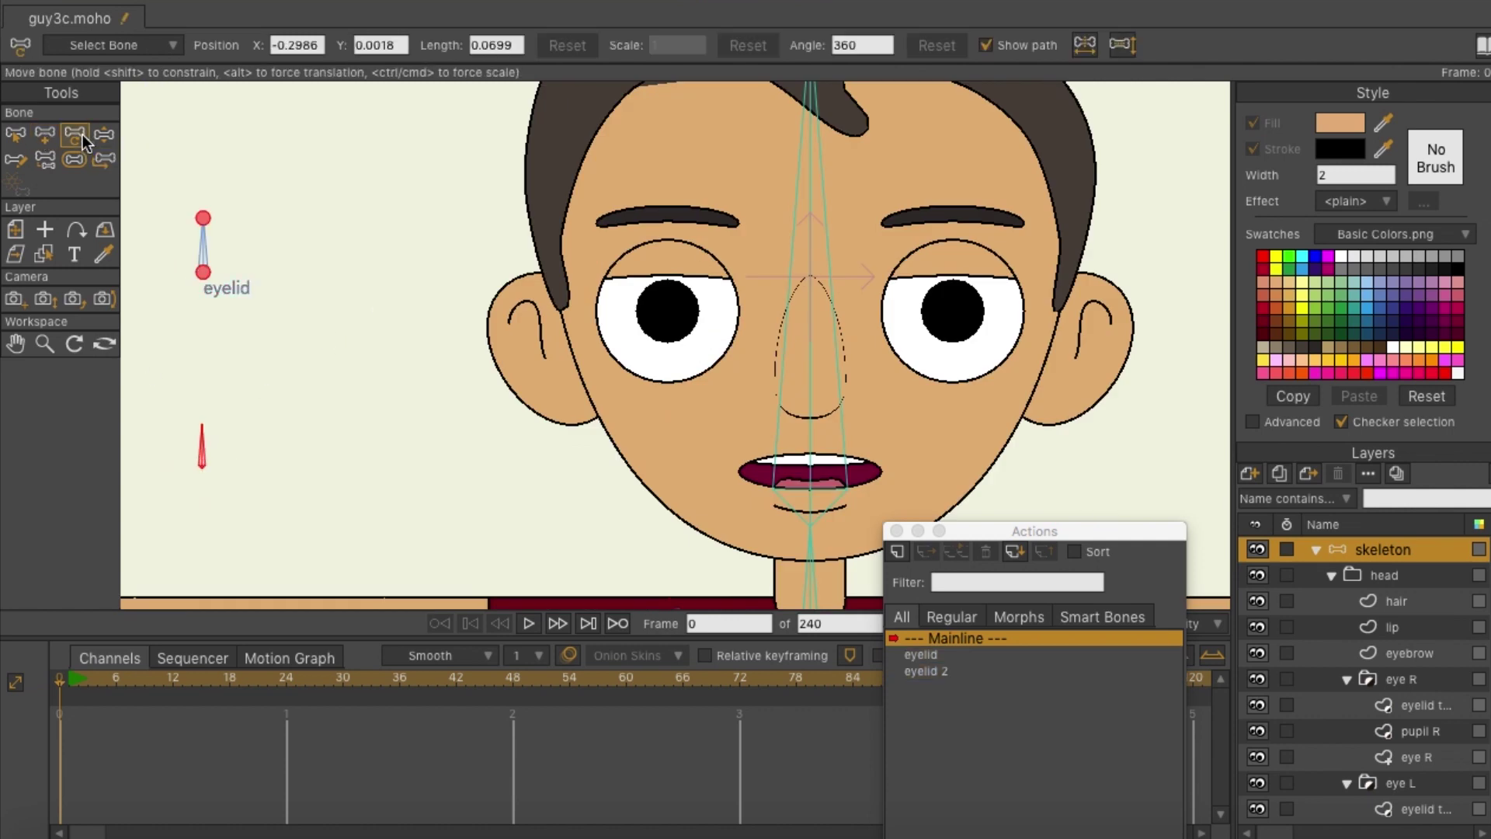
type("zouth up down")
key("Return")
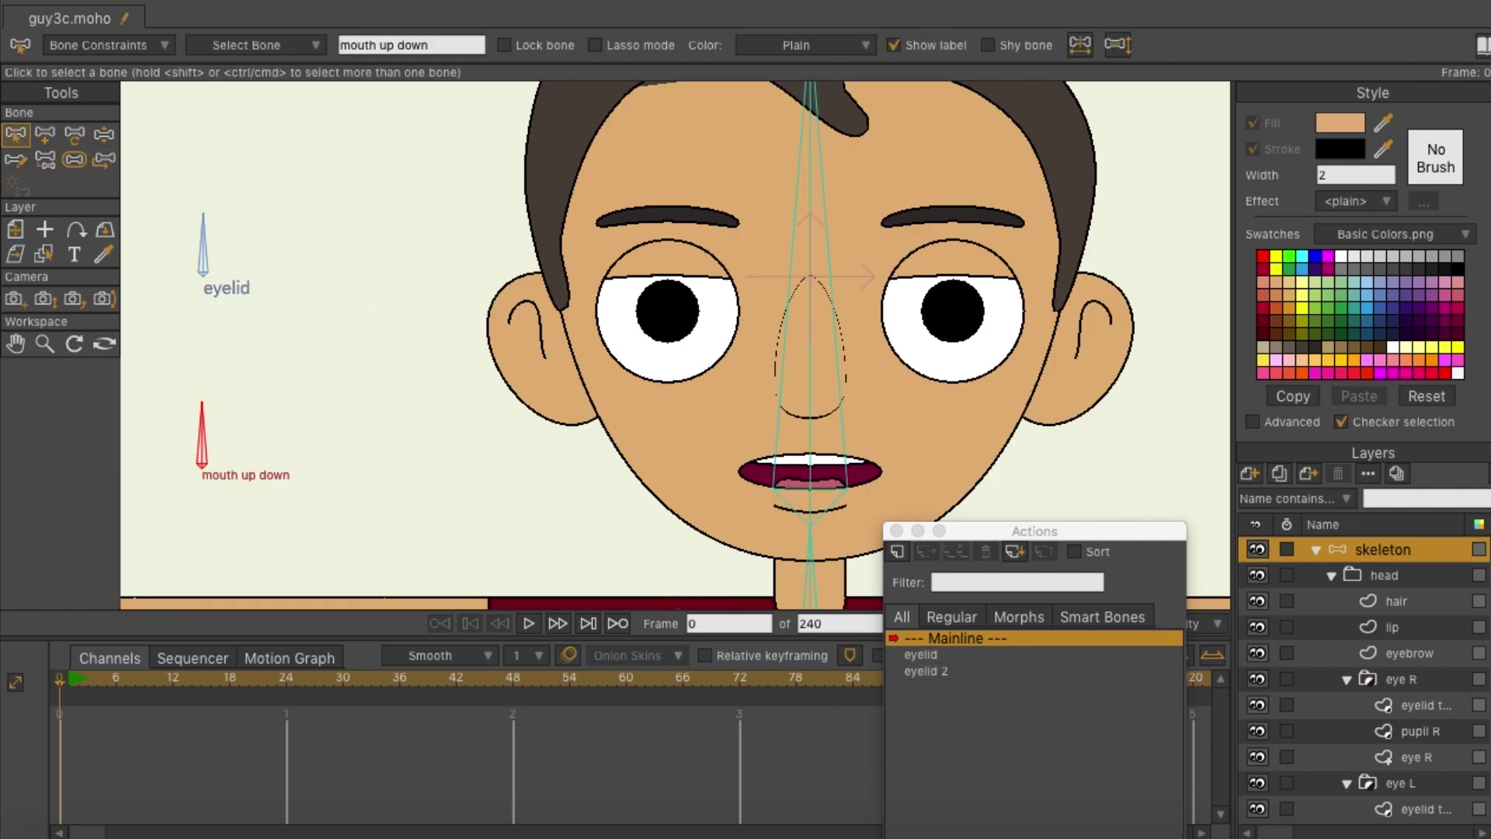
- Detach the mouth up down bone from its parent and reparent the eyelid bone to the head bone
left_click(45, 159)
left_click(303, 407)
left_click(16, 134)
left_click(203, 253)
left_click(45, 159)
scroll(805, 226, "down", 5)
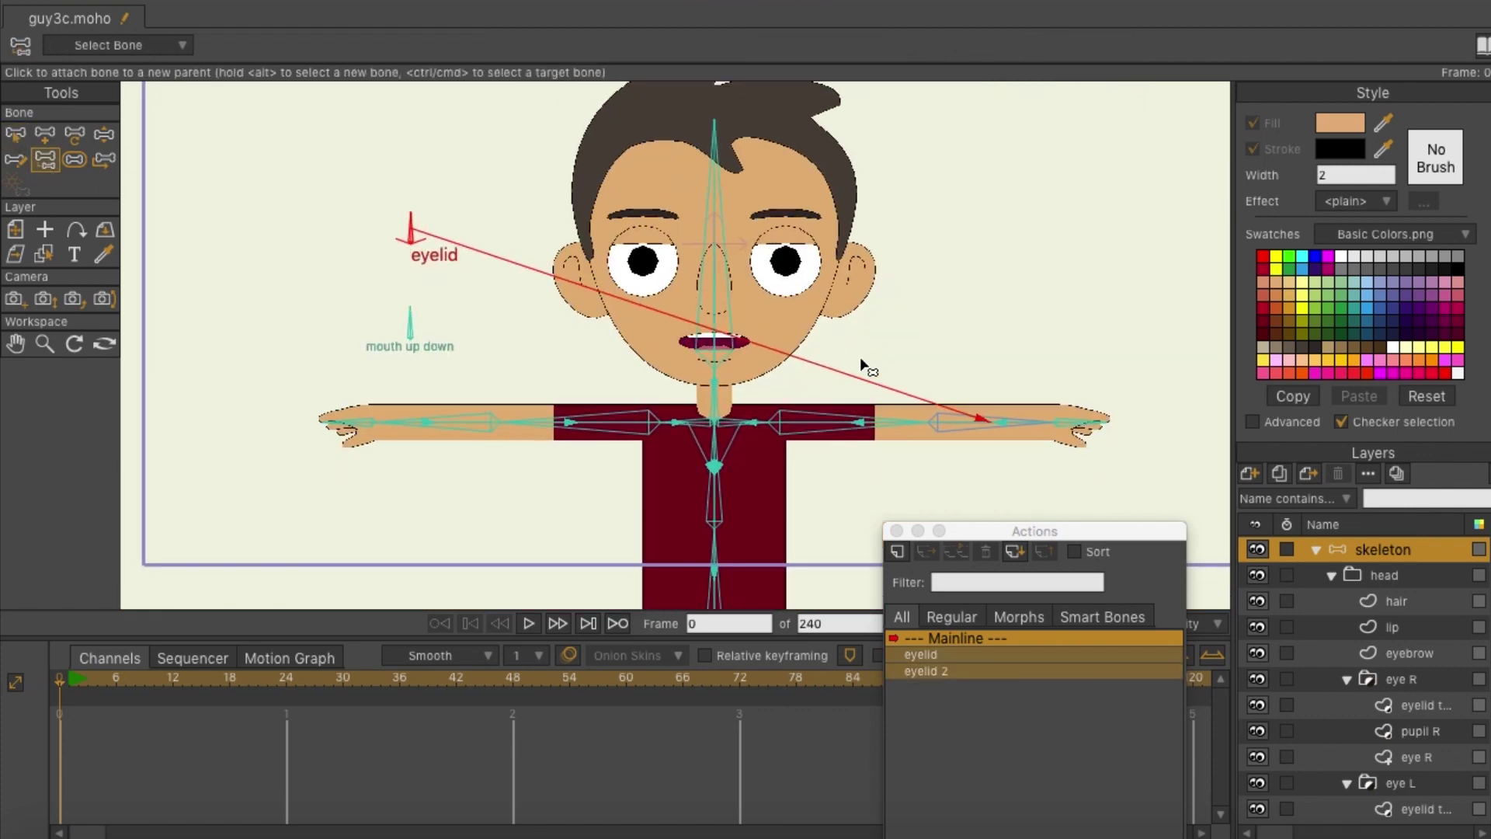
left_click_drag(864, 365, 775, 281)
left_click(621, 184)
- Test the head and mouth up down bones with Manipulate Bones and undo the test movements
left_click(15, 134)
left_click(321, 246)
left_click(104, 135)
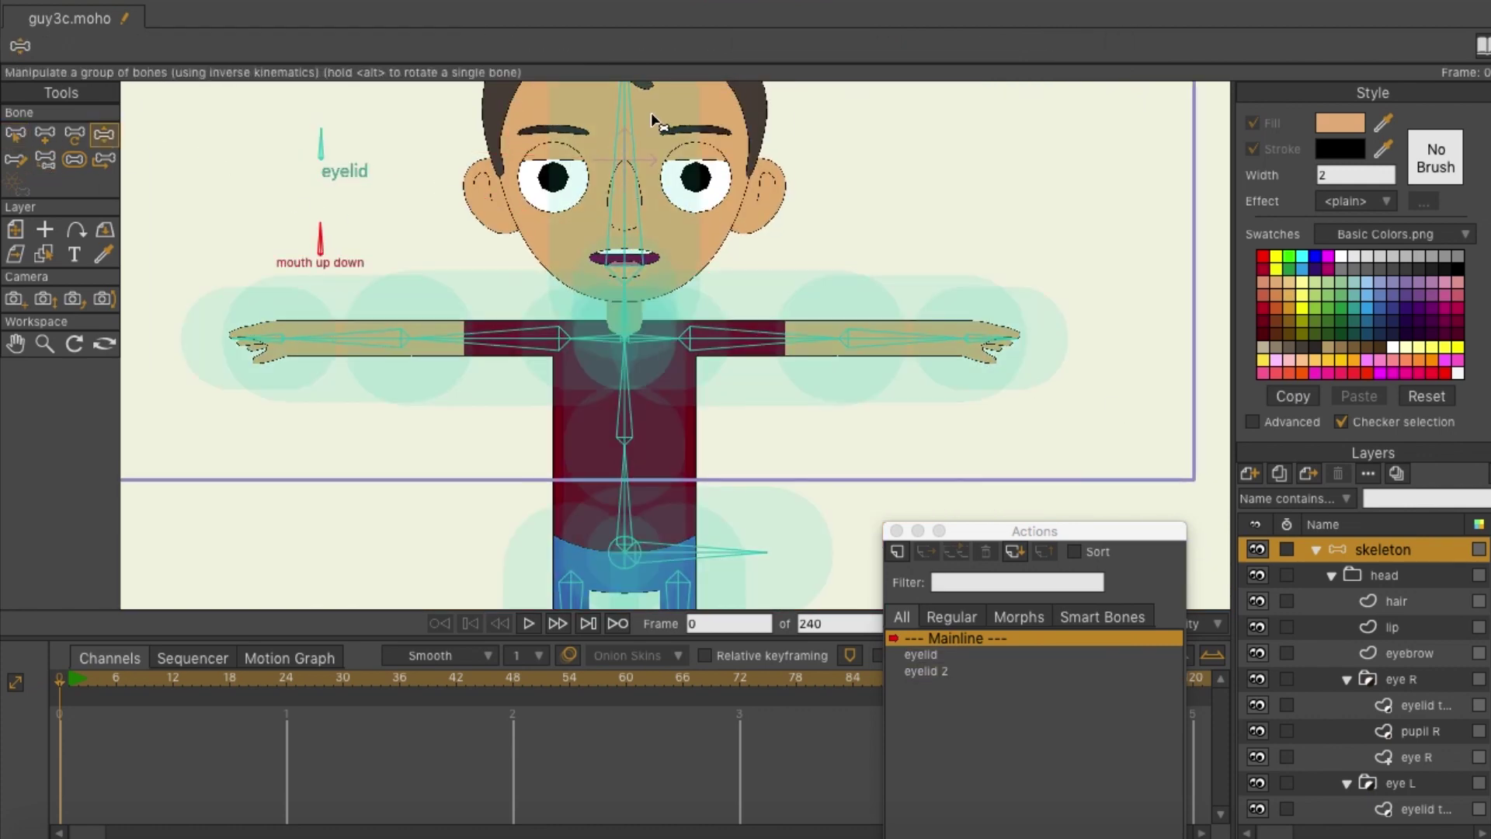
left_click_drag(649, 120, 588, 118)
left_click_drag(317, 252, 240, 346)
key("super+z")
left_click_drag(322, 239, 365, 239)
key("super+z")
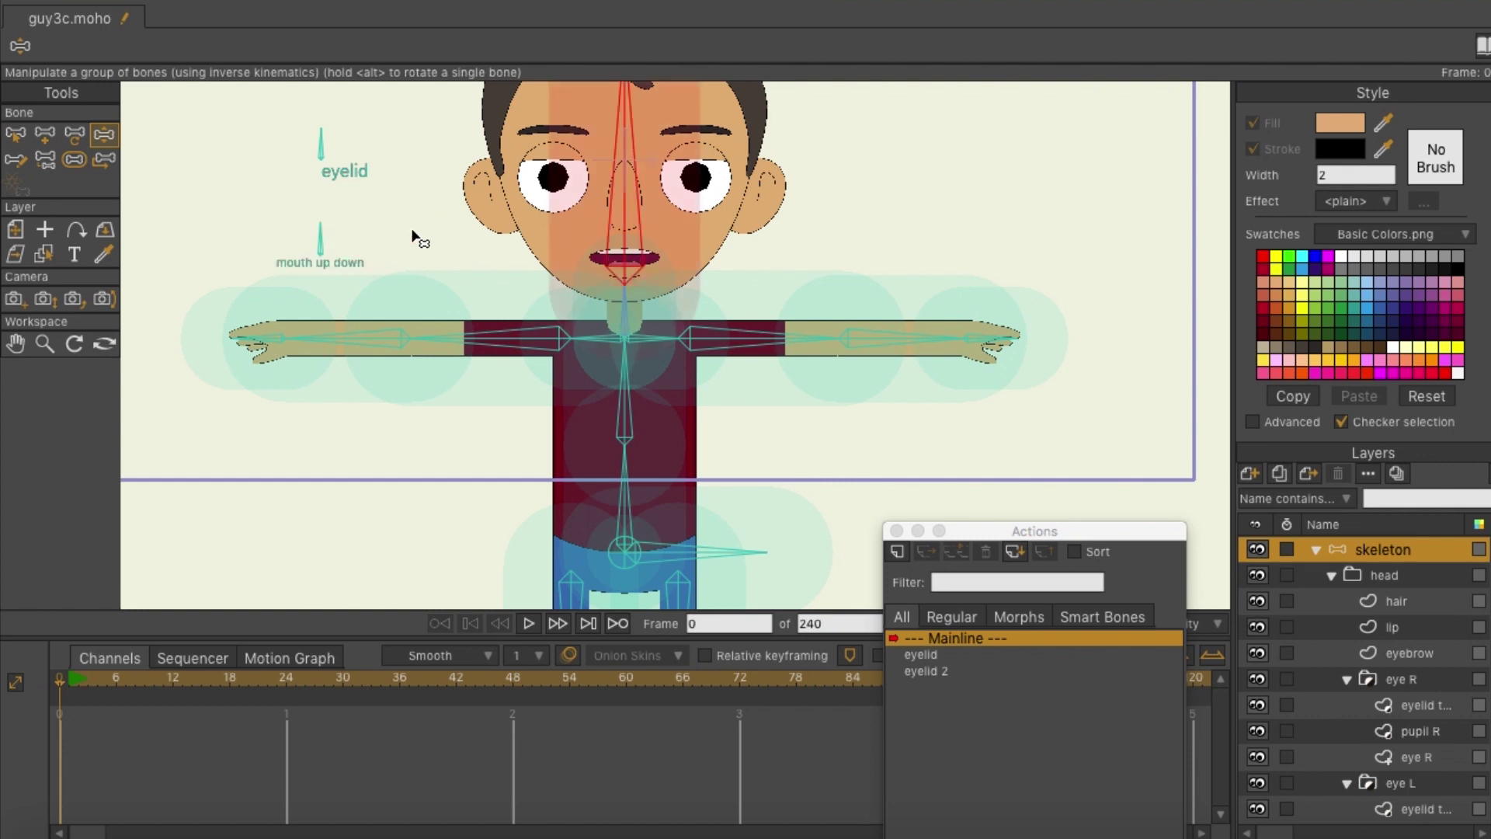
key("super+z")
key("super+z")
key("super+z")
left_click(21, 47)
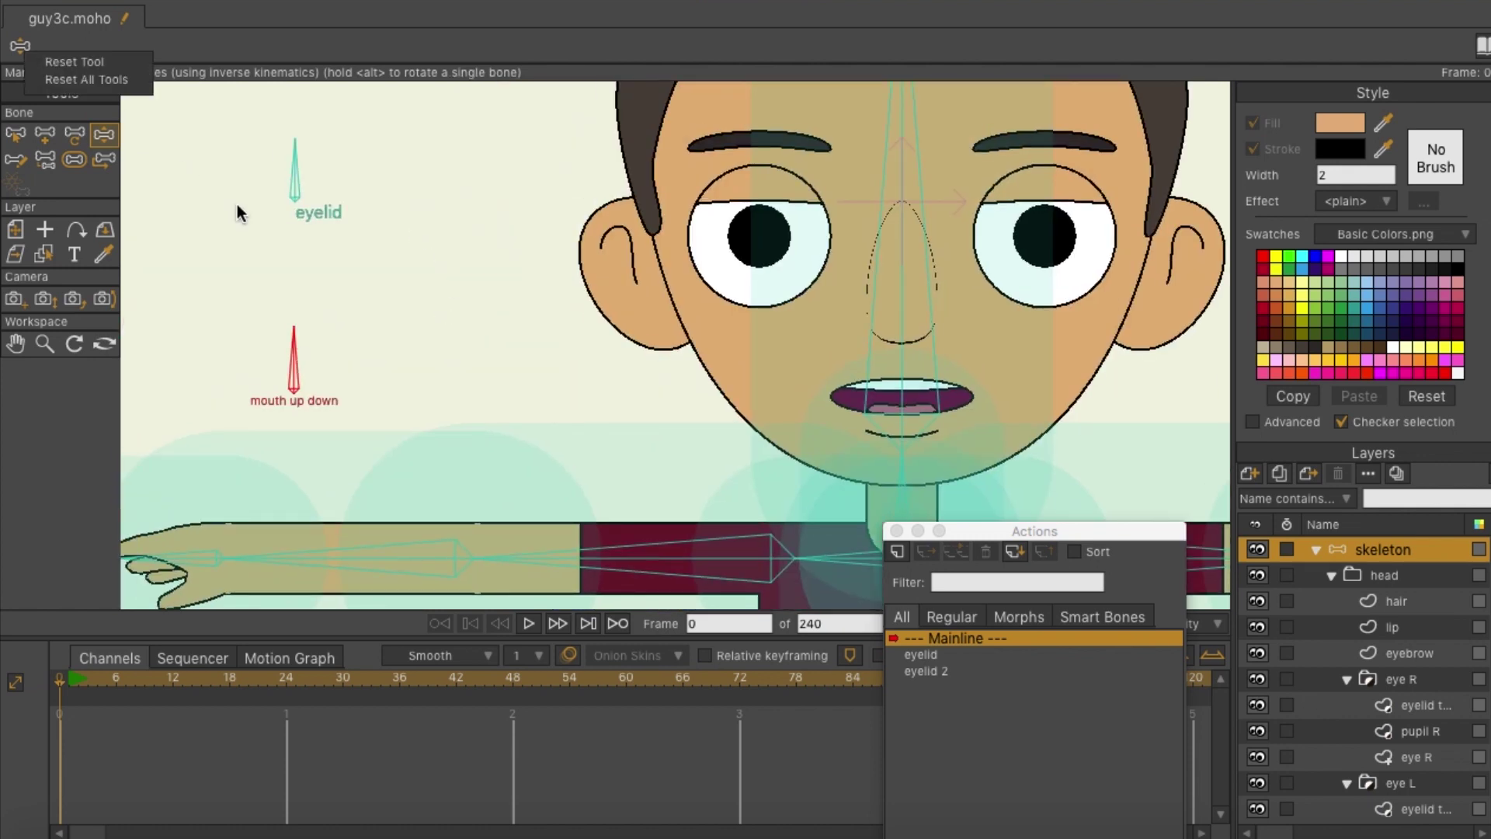
left_click(236, 206)
- Turn on angle constraints for the mouth up down bone and create a smart bone action for it
left_click(15, 134)
left_click(108, 45)
left_click(94, 75)
left_click(330, 514)
left_click(896, 551)
left_click(833, 483)
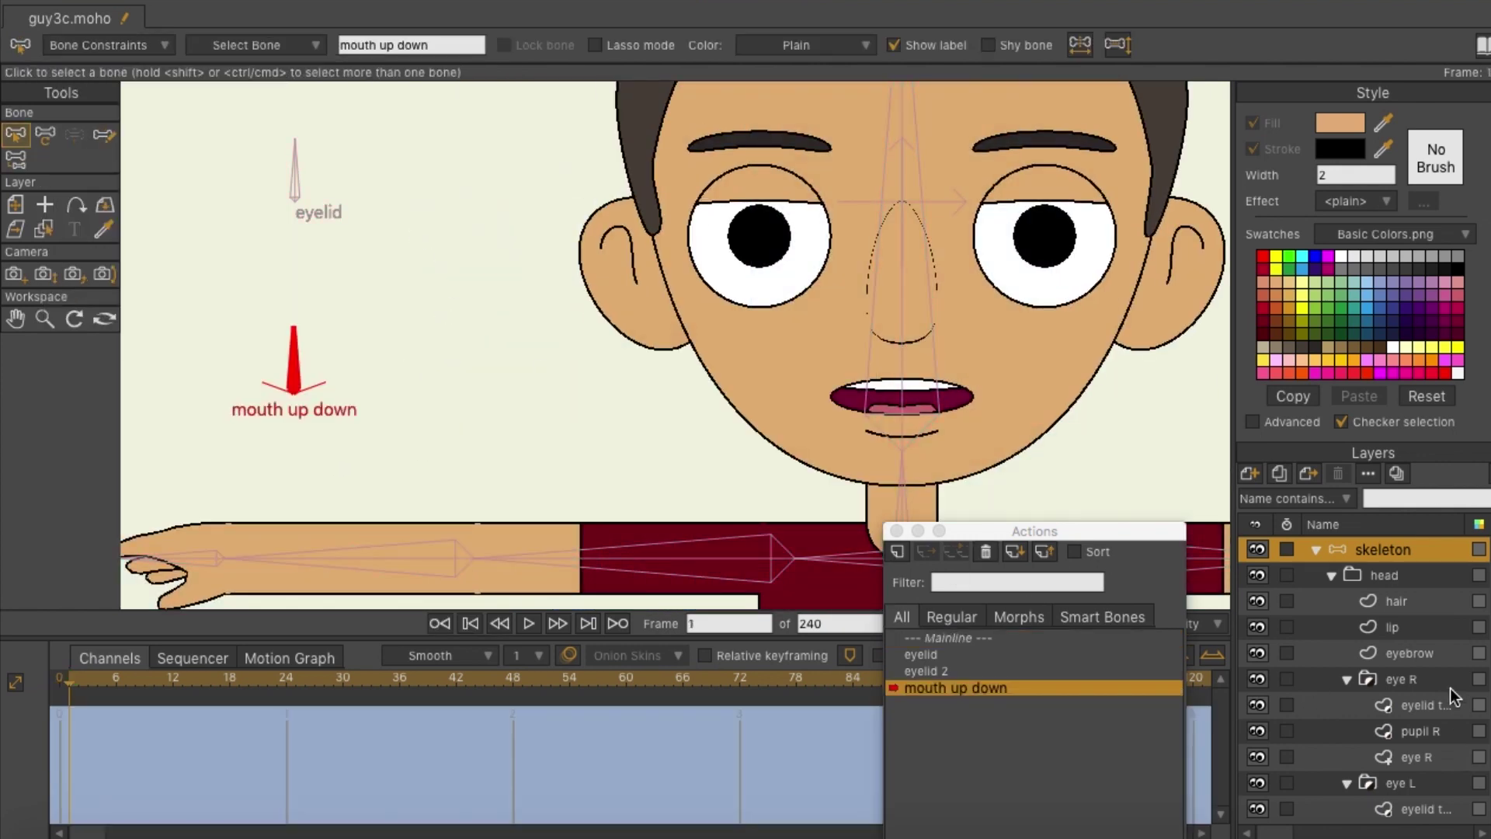
- Expand the mouth group inside the head and select its mouth shape layer
scroll(1455, 728, "down", 5)
left_click(1353, 677)
left_click(1348, 653)
scroll(1391, 679, "down", 2)
left_click(1414, 681)
- Try to move the mouth layer's points upward with Transform Points
left_click(22, 136)
key("t")
left_click_drag(888, 407, 887, 354)
key("super+z")
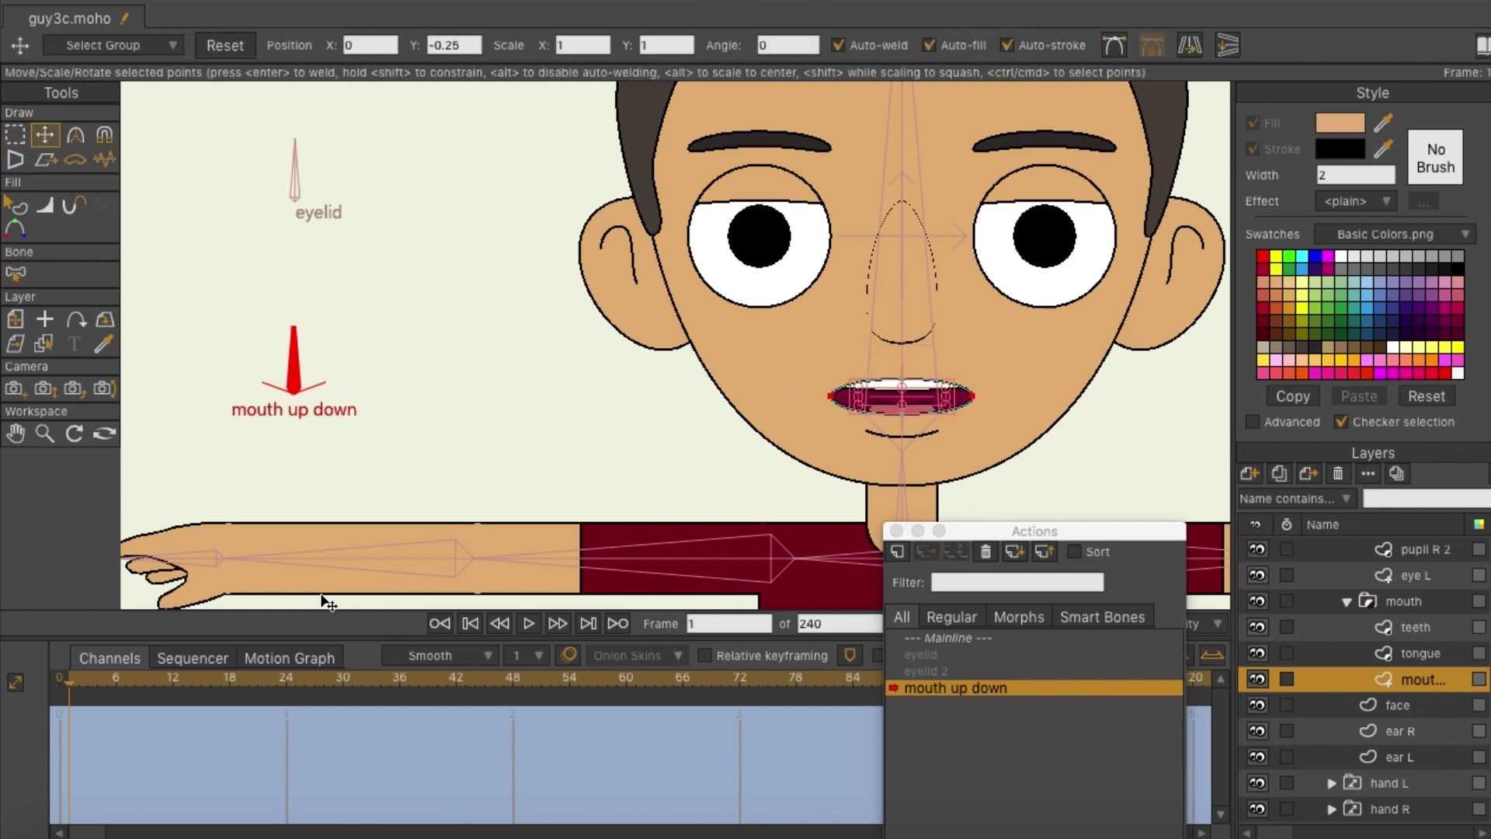
- In the mouth up down action, raise the mouth shape's points and rotate the bone to its left limit at frame 24
left_click_drag(880, 402, 869, 360)
scroll(1390, 590, "up", 7)
left_click(1383, 550)
left_click(48, 138)
left_click_drag(293, 358, 247, 376)
mouse_move(285, 677)
left_mouse_down()
mouse_move(80, 676)
mouse_move(287, 660)
left_mouse_up()
- Create a second smart bone action for the mouth up down bone and rotate the bone to 20 degrees at frame 24
double_click(969, 640)
left_click(17, 136)
left_click(898, 552)
key("Return")
left_click(287, 680)
left_click(45, 135)
left_click_drag(294, 349, 356, 442)
- Lower the mouth shape's corners into a frown at frame 24, scrub the action to check it, and return to the Mainline
scroll(1433, 660, "down", 7)
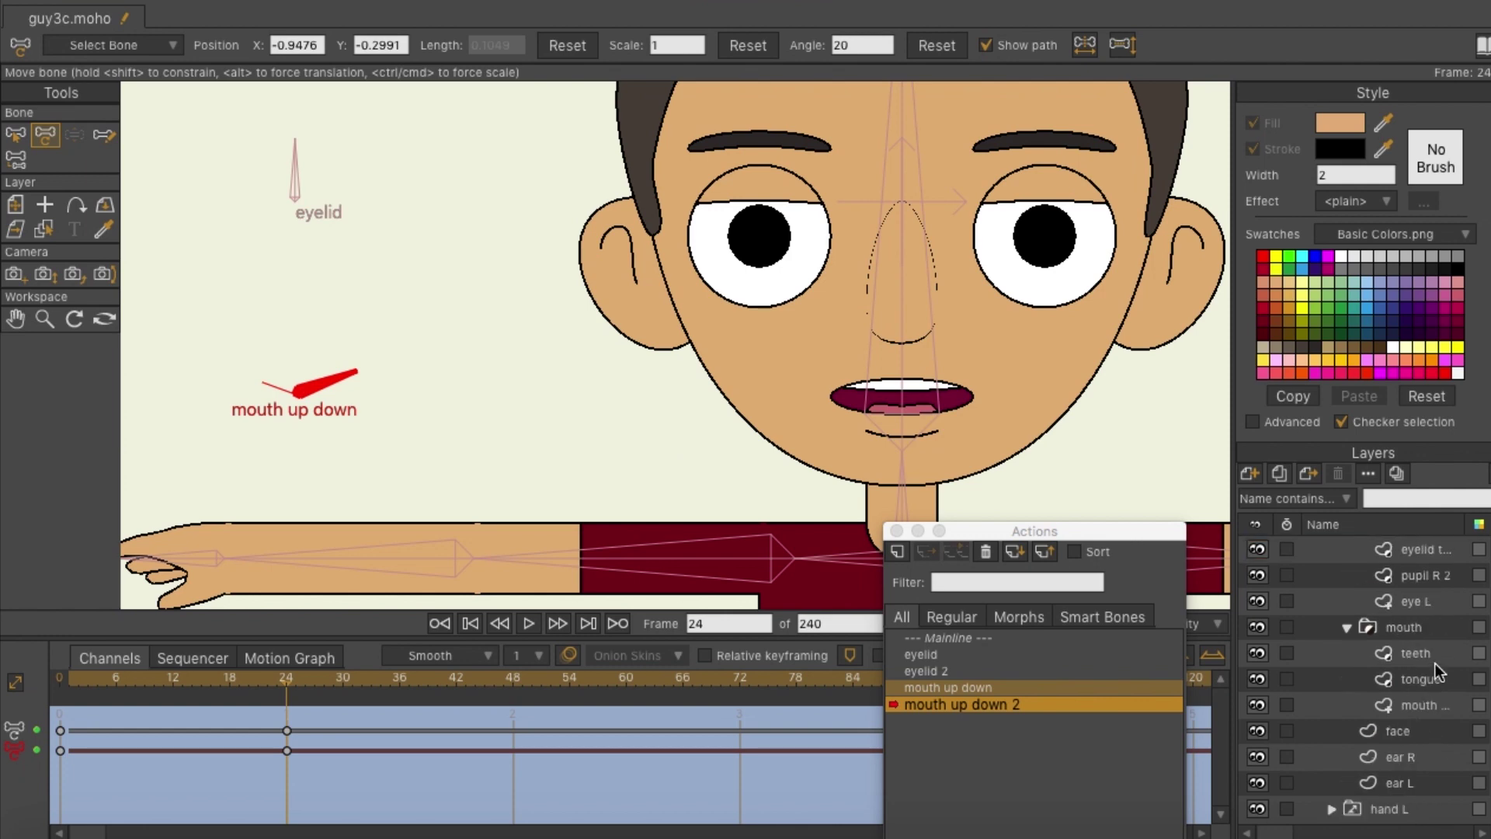
left_click(1432, 703)
left_click_drag(905, 428, 904, 432)
key("Return")
left_click_drag(287, 679, 39, 688)
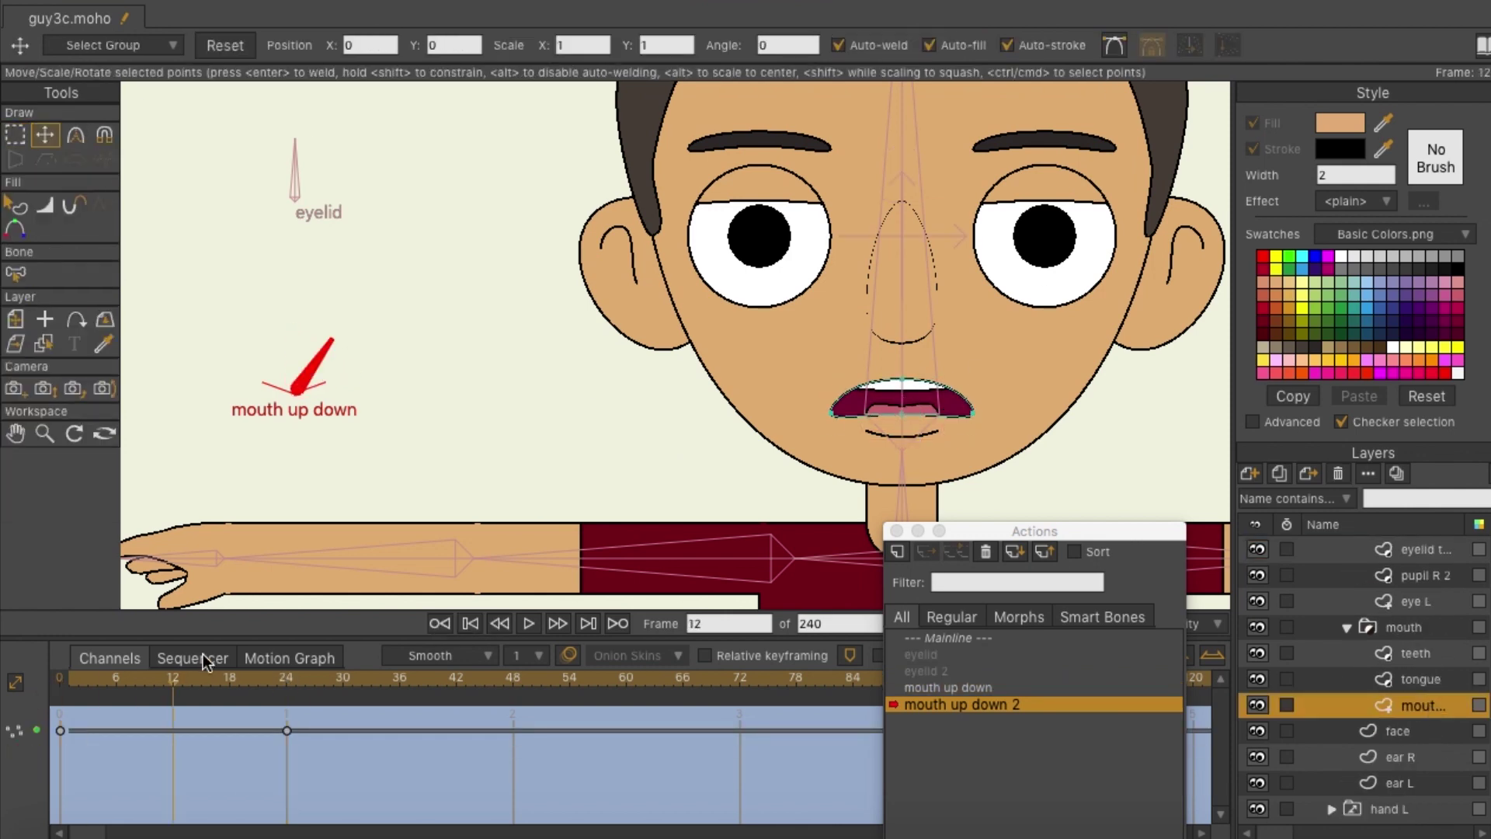
double_click(1021, 640)
- Test the mouth up down and eyelid bones with Manipulate Bones on the skeleton layer
scroll(1465, 660, "up", 7)
left_click(1398, 550)
left_click(105, 135)
left_click_drag(293, 358, 353, 448)
mouse_move(293, 170)
left_mouse_down()
mouse_move(420, 207)
mouse_move(386, 190)
mouse_move(259, 207)
mouse_move(241, 186)
mouse_move(287, 152)
mouse_move(388, 165)
mouse_move(316, 176)
left_mouse_up()
left_click(15, 135)
left_click(528, 332)
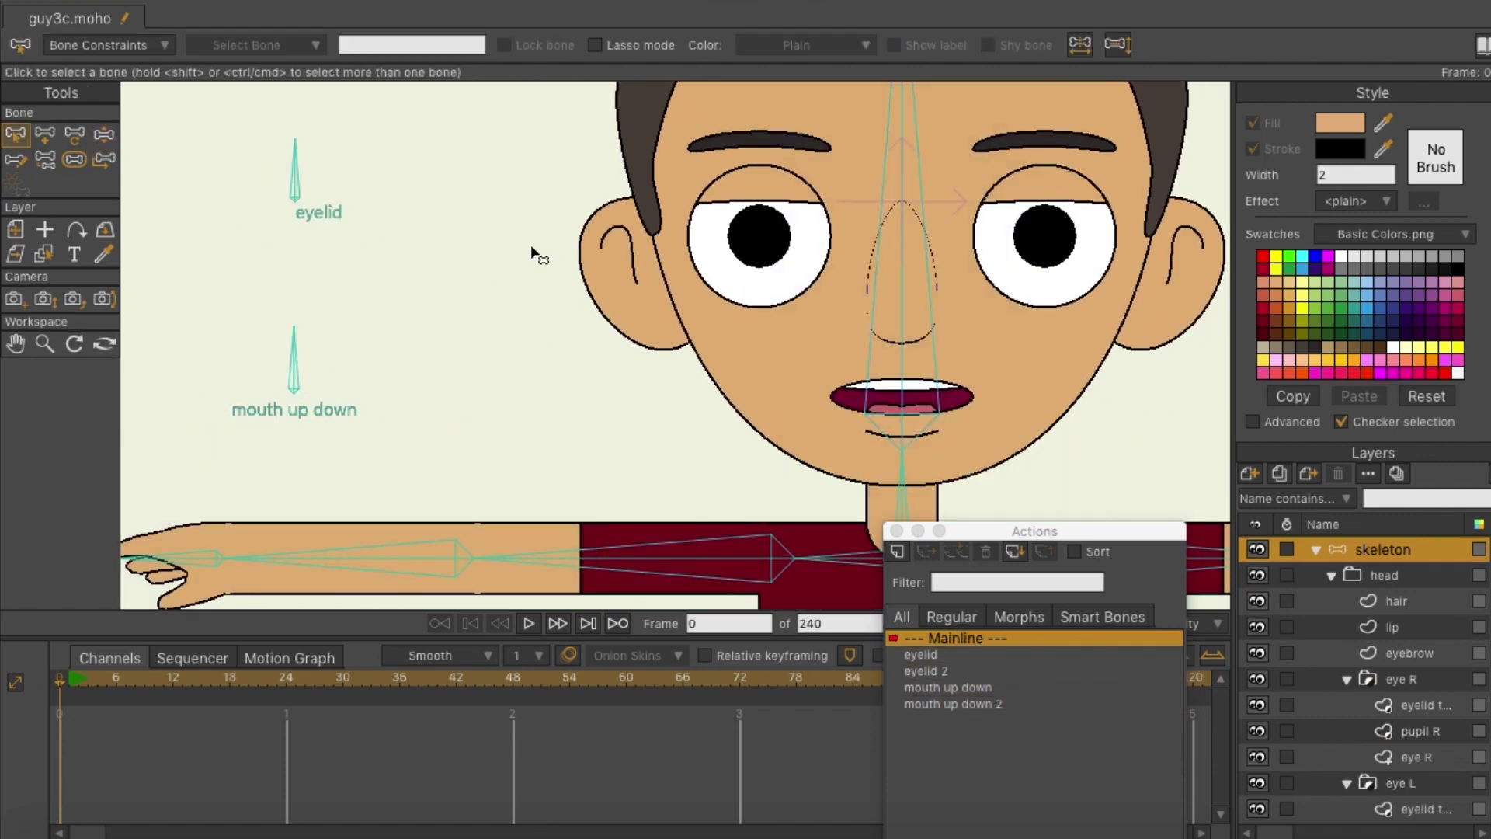
- Add a short upright bone to the left of the mouth up down bone and name it mouth wide
left_click_drag(355, 373, 505, 327)
key("a")
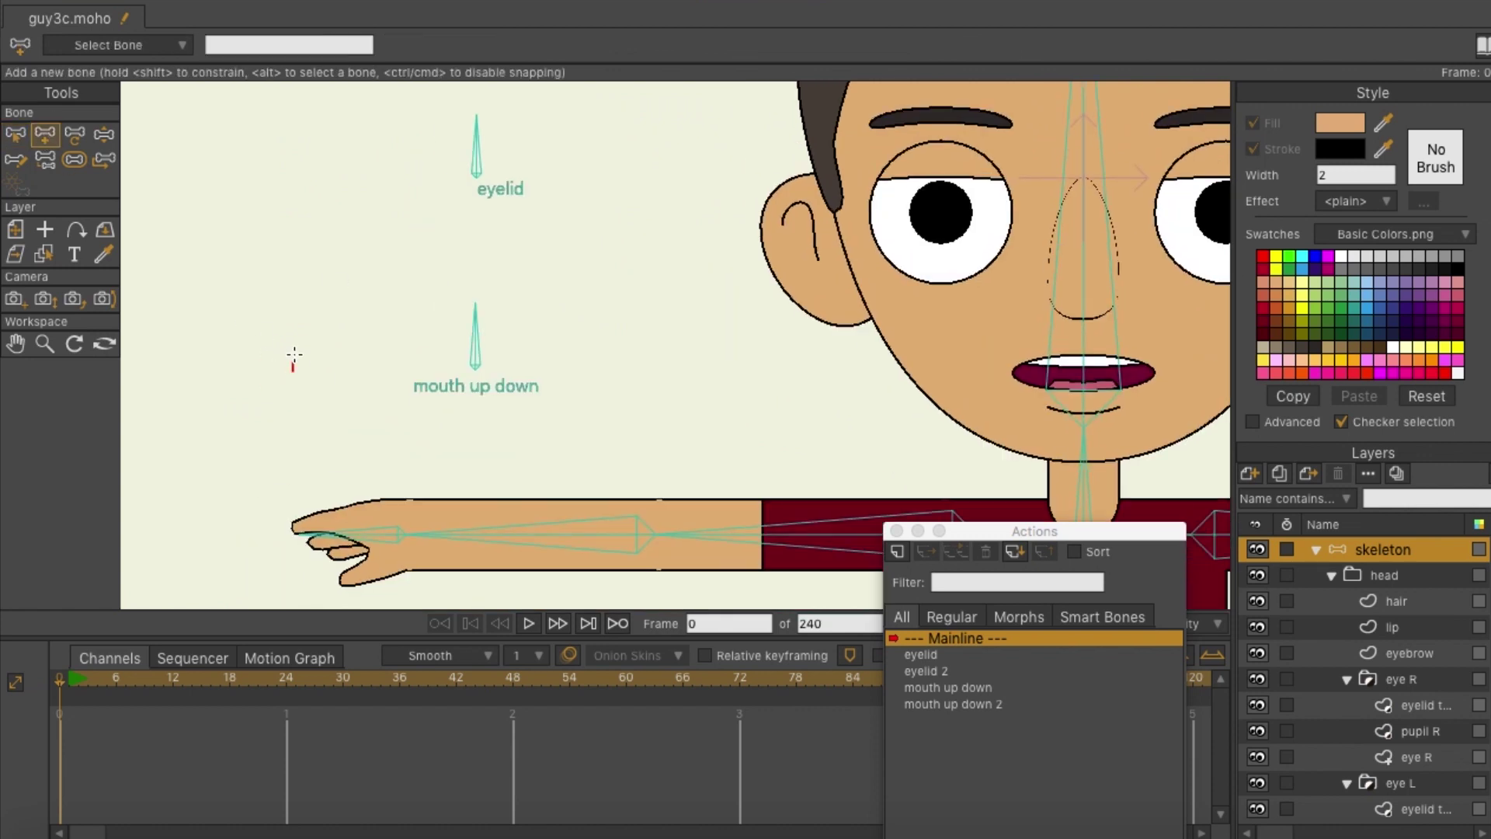
type("b")
type("mouth wide")
key("Return")
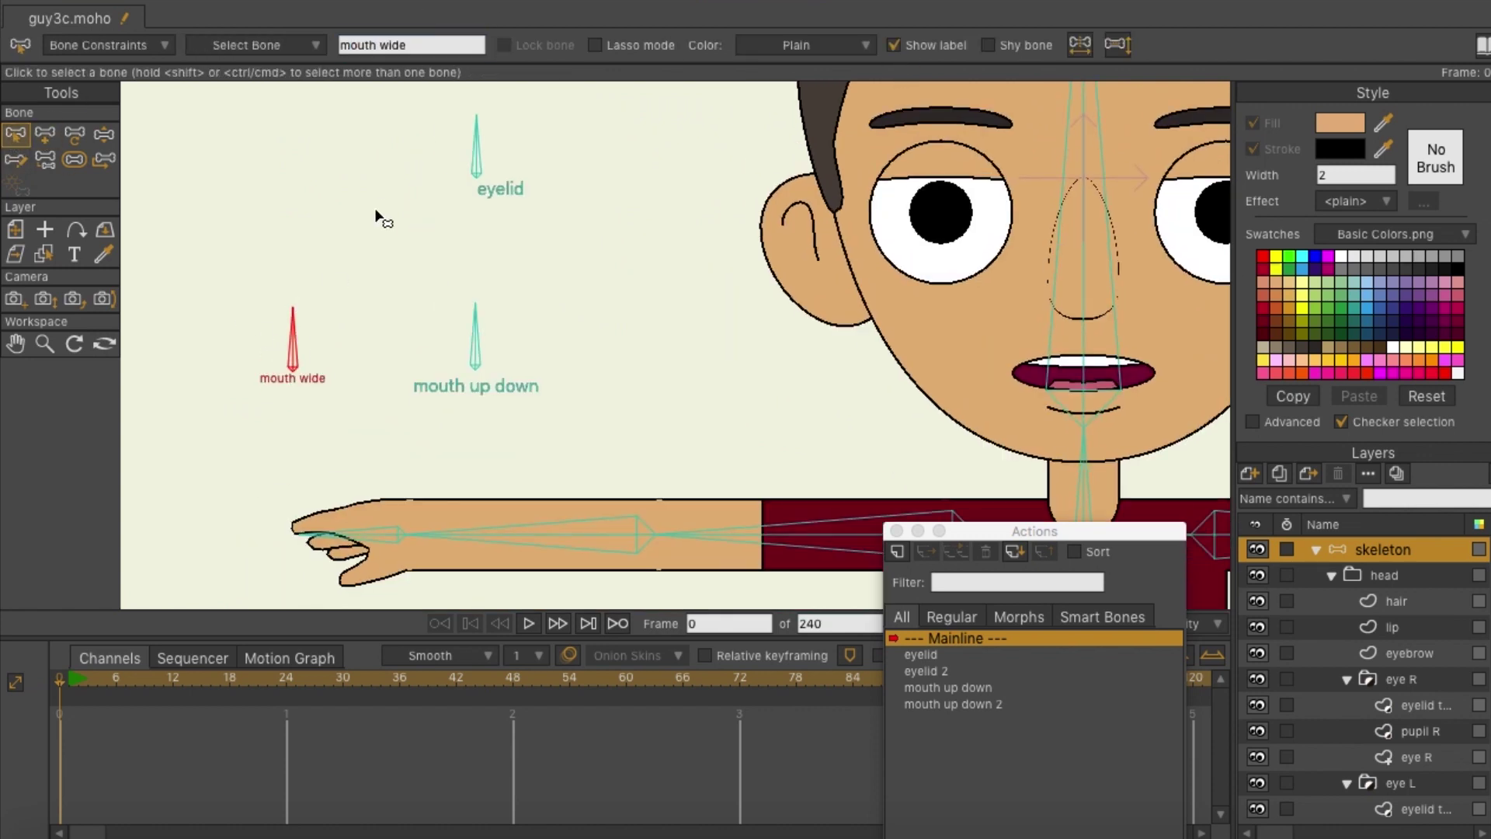
- Set the bone strength of the mouth wide bone to 0
left_click(75, 168)
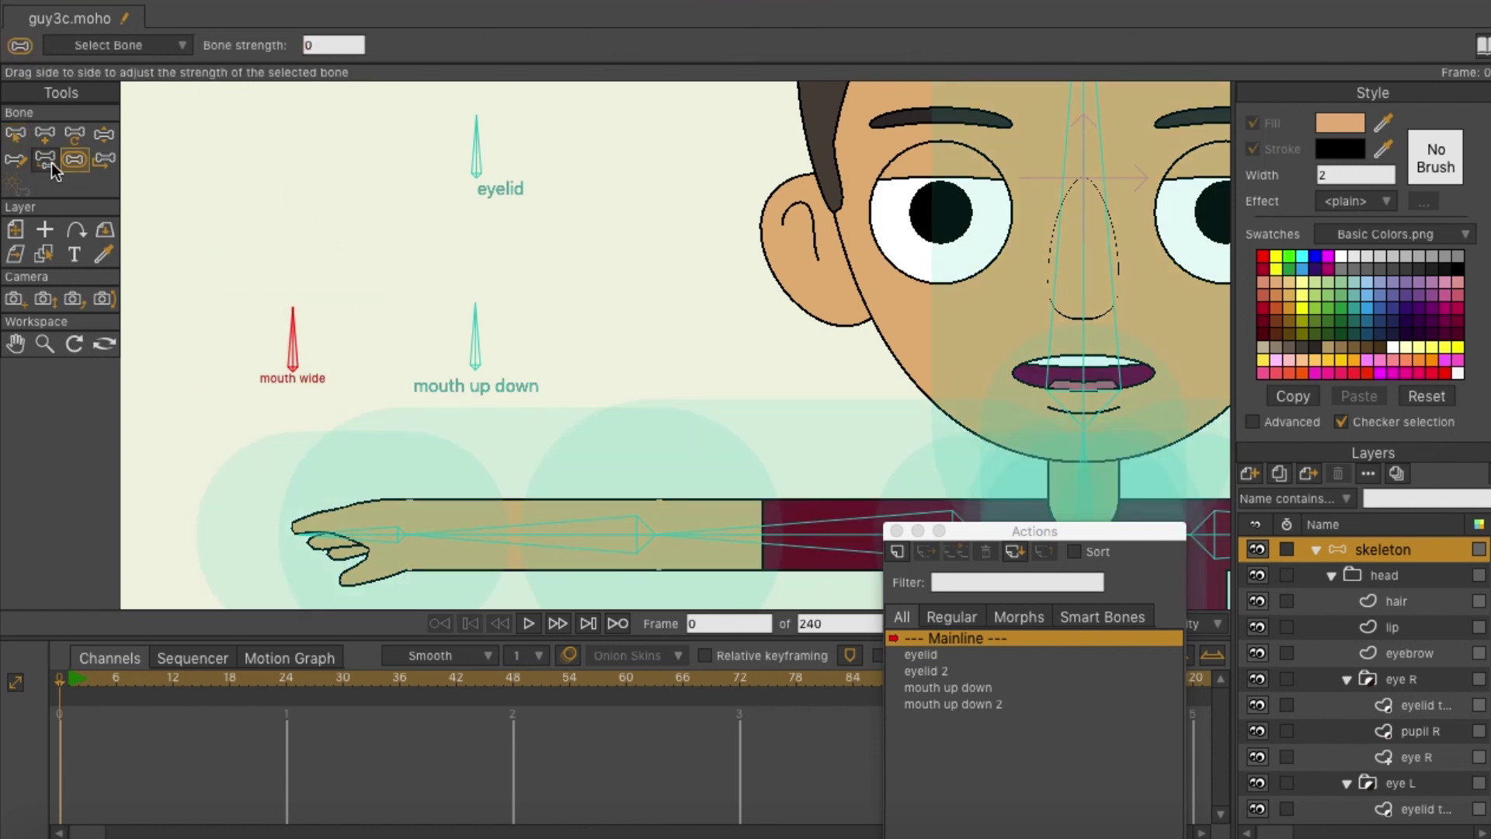
key("b")
left_click(475, 159)
left_click(477, 334)
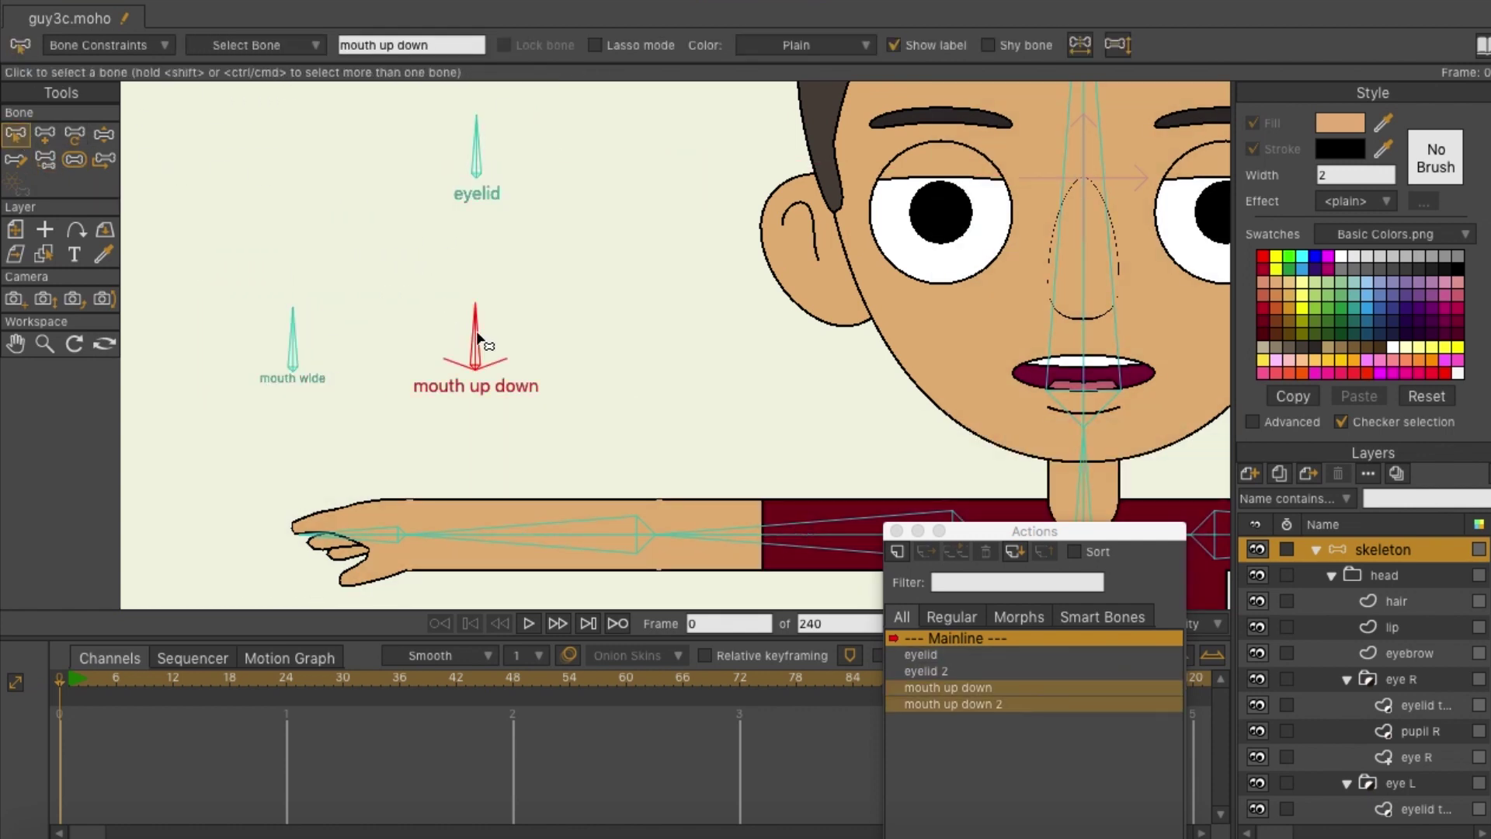
- Turn on angle constraints for the mouth wide bone and create a smart bone action for it
left_click(293, 341)
left_click(121, 45)
left_click(321, 511)
left_click(358, 254)
left_click(311, 322)
left_click(897, 551)
left_click(826, 490)
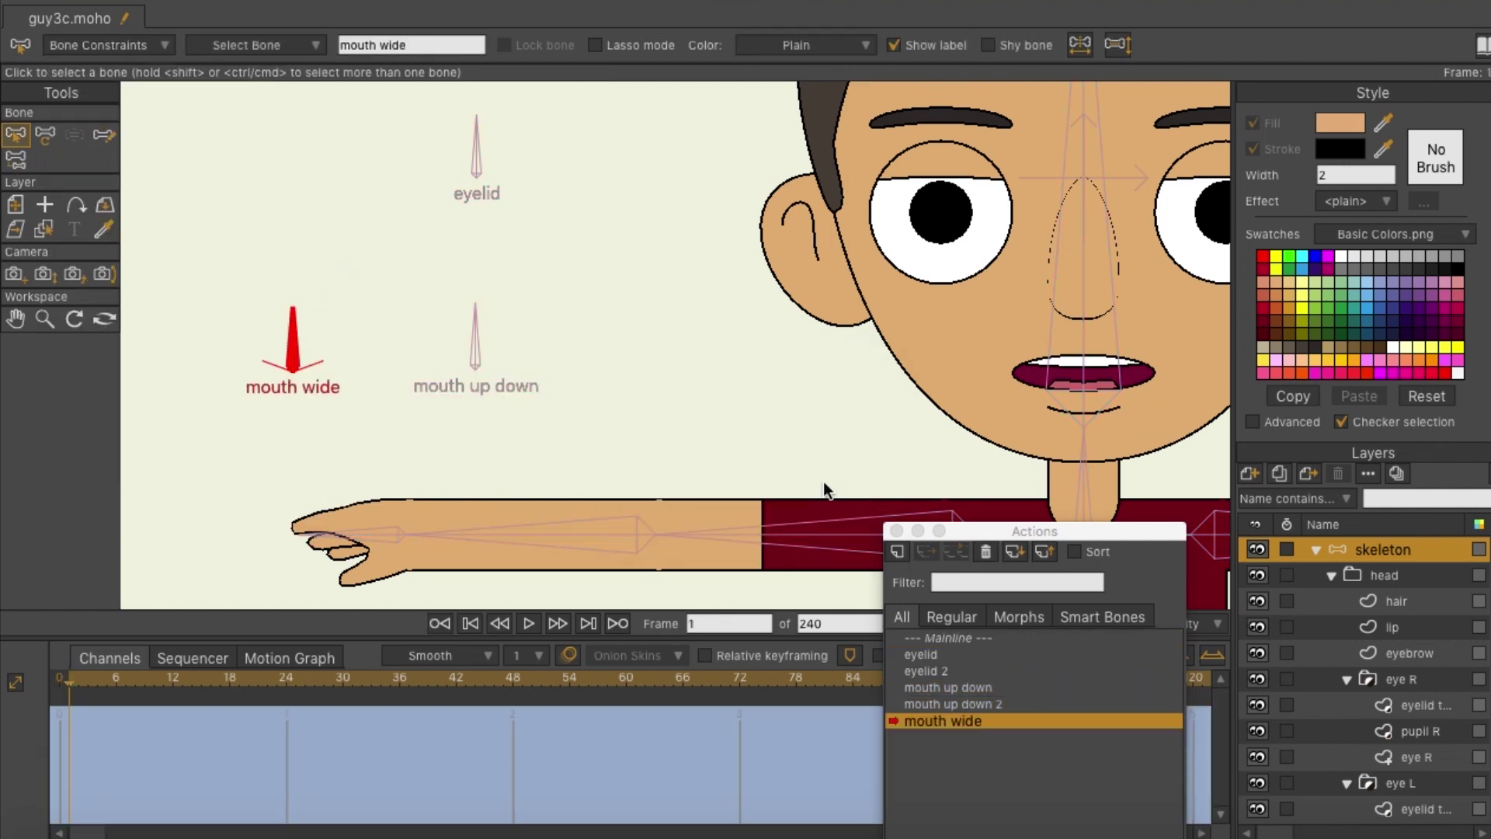
- At frame 24, rotate the mouth wide bone to its left limit and move the mouth shape's left corner inward
left_click_drag(295, 321, 233, 351)
scroll(1398, 699, "down", 3)
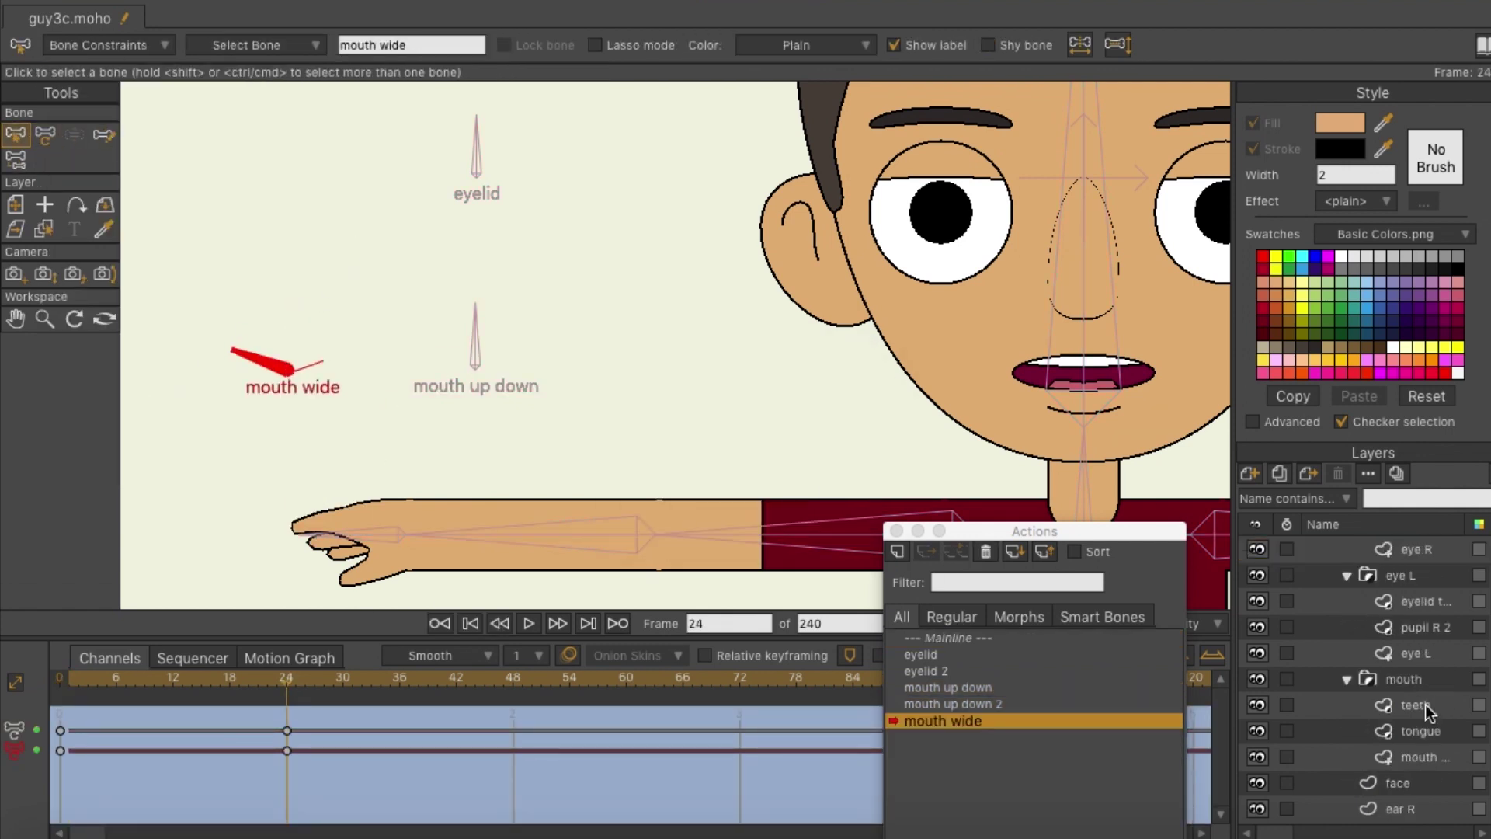
left_click(1418, 755)
key("g")
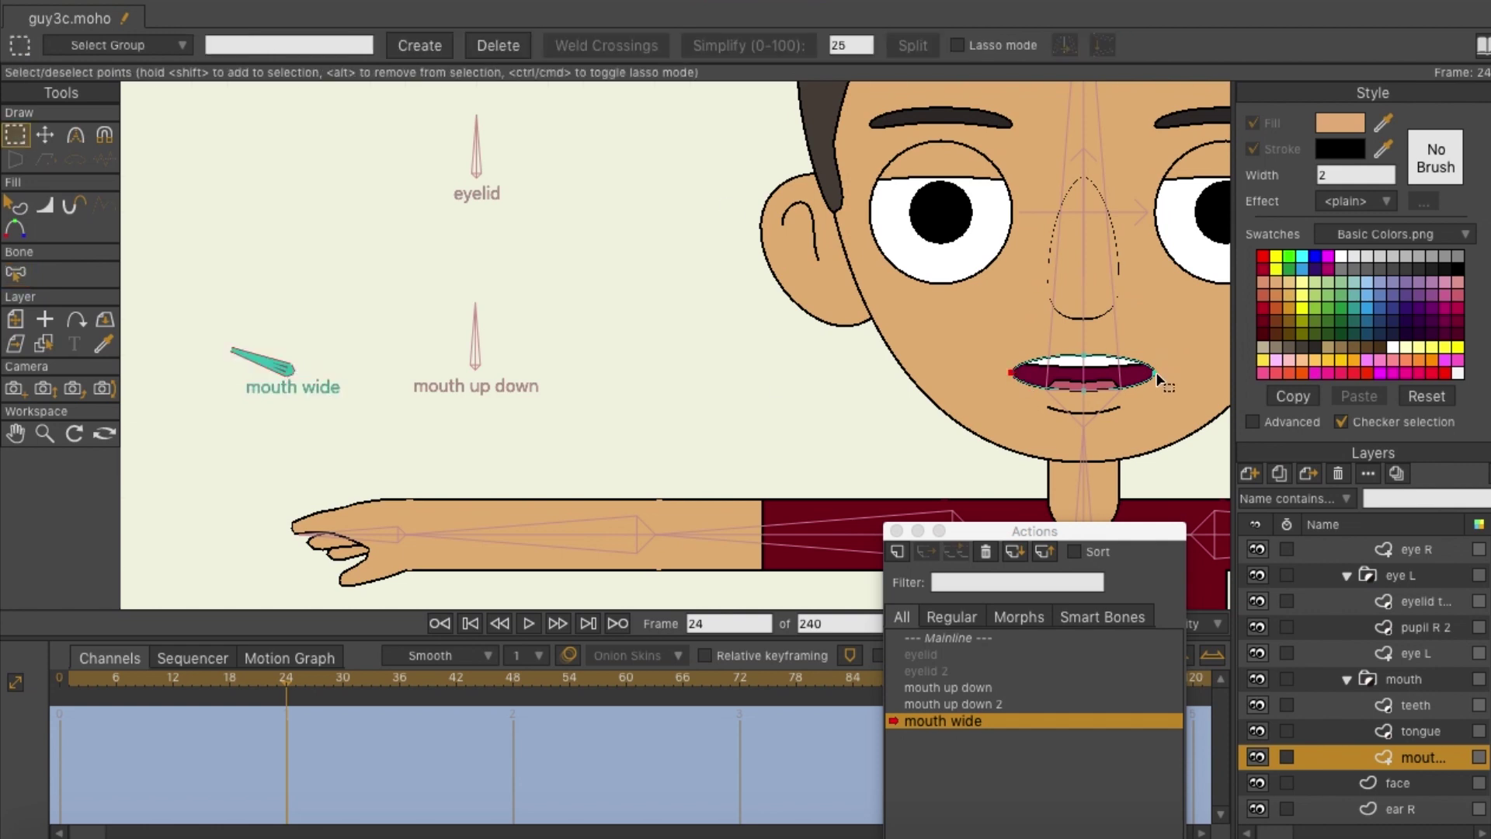
scroll(1157, 374, "up", 5)
left_click_drag(1159, 376, 690, 357)
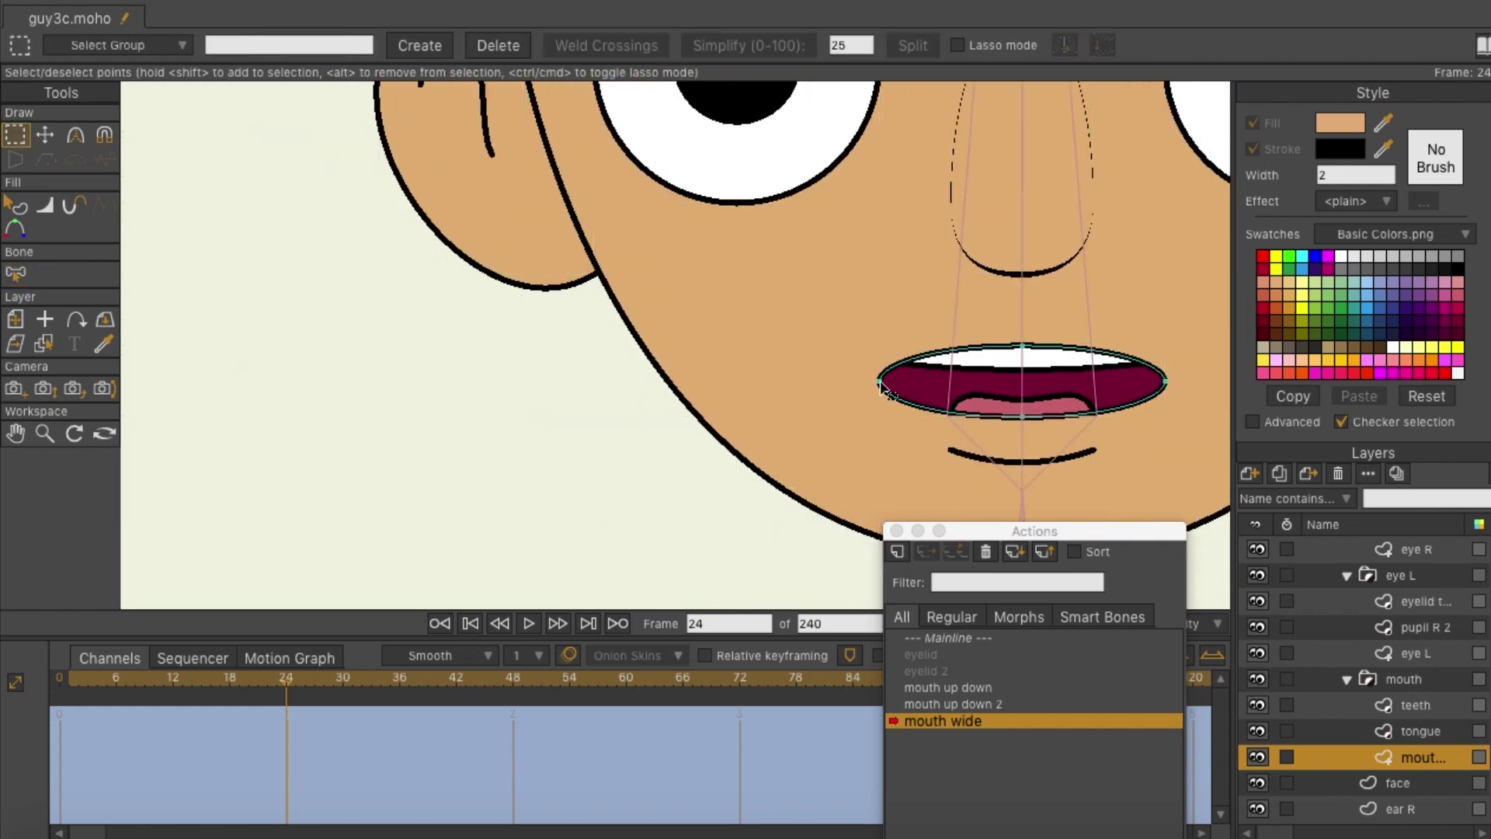
key("t")
left_click_drag(886, 389, 969, 398)
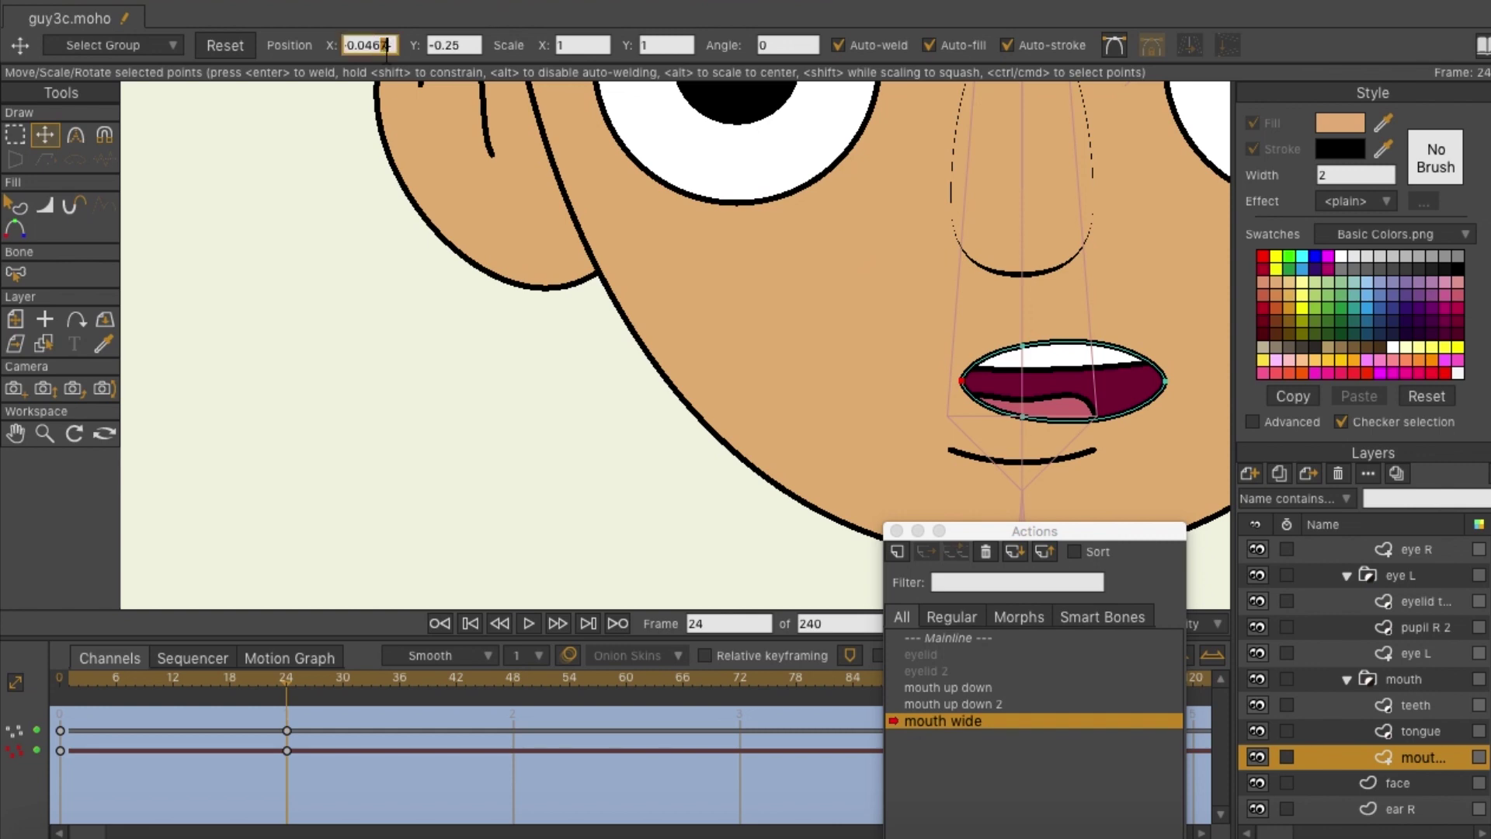
- Set the left mouth corner's X position to -0.04, match the opposite corner to it, and return to the Mainline
type("-0.04")
key("Return")
key("BackSpace")
key("BackSpace")
key("BackSpace")
type("04")
key("Return")
left_click_drag(288, 674, 2, 659)
double_click(943, 638)
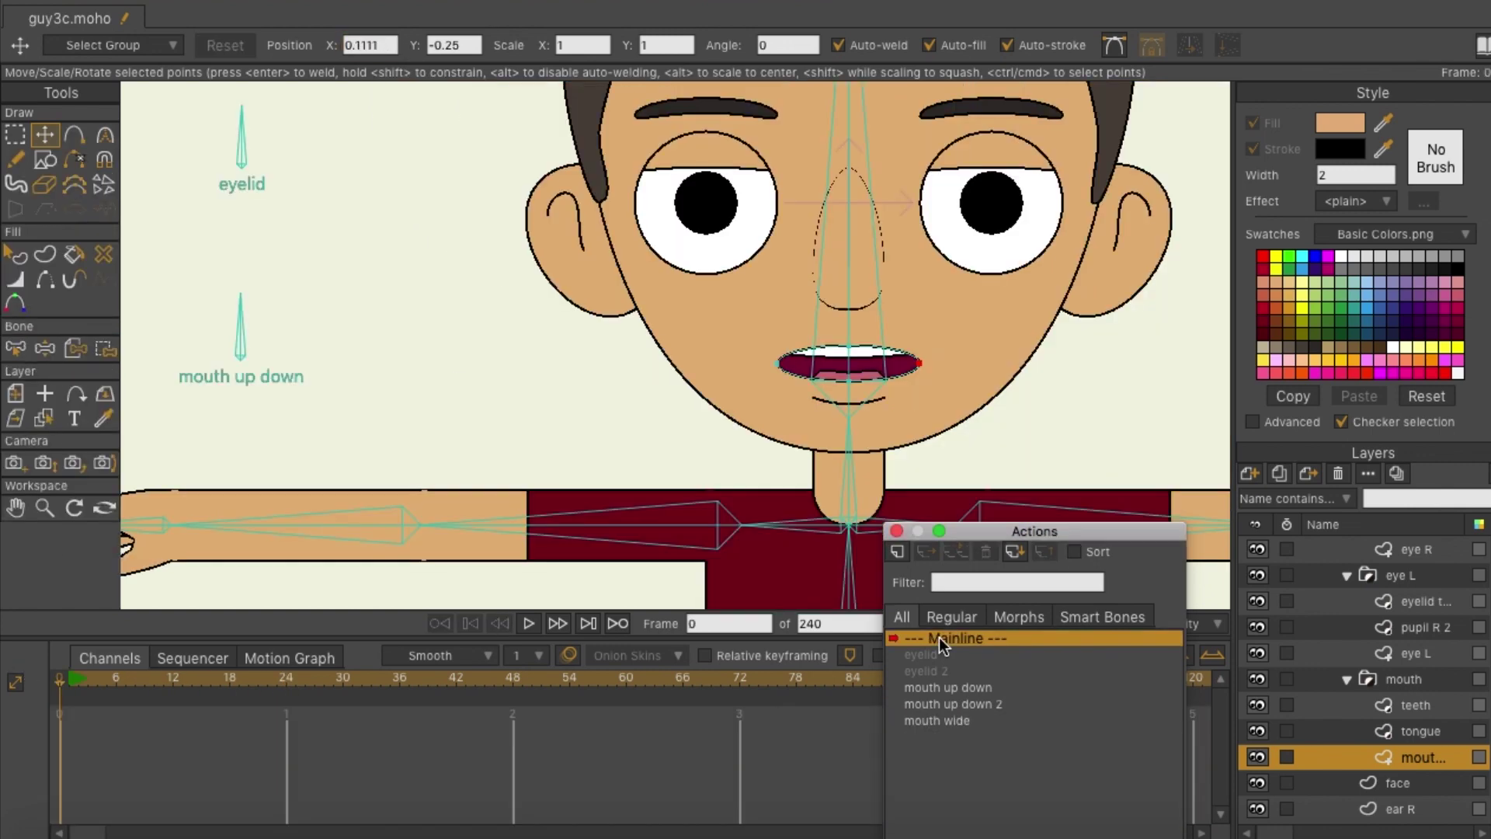
- Create a second smart bone action for the mouth wide bone and rotate the bone to 20 degrees at frame 24
scroll(1487, 595, "up", 5)
left_click(1383, 550)
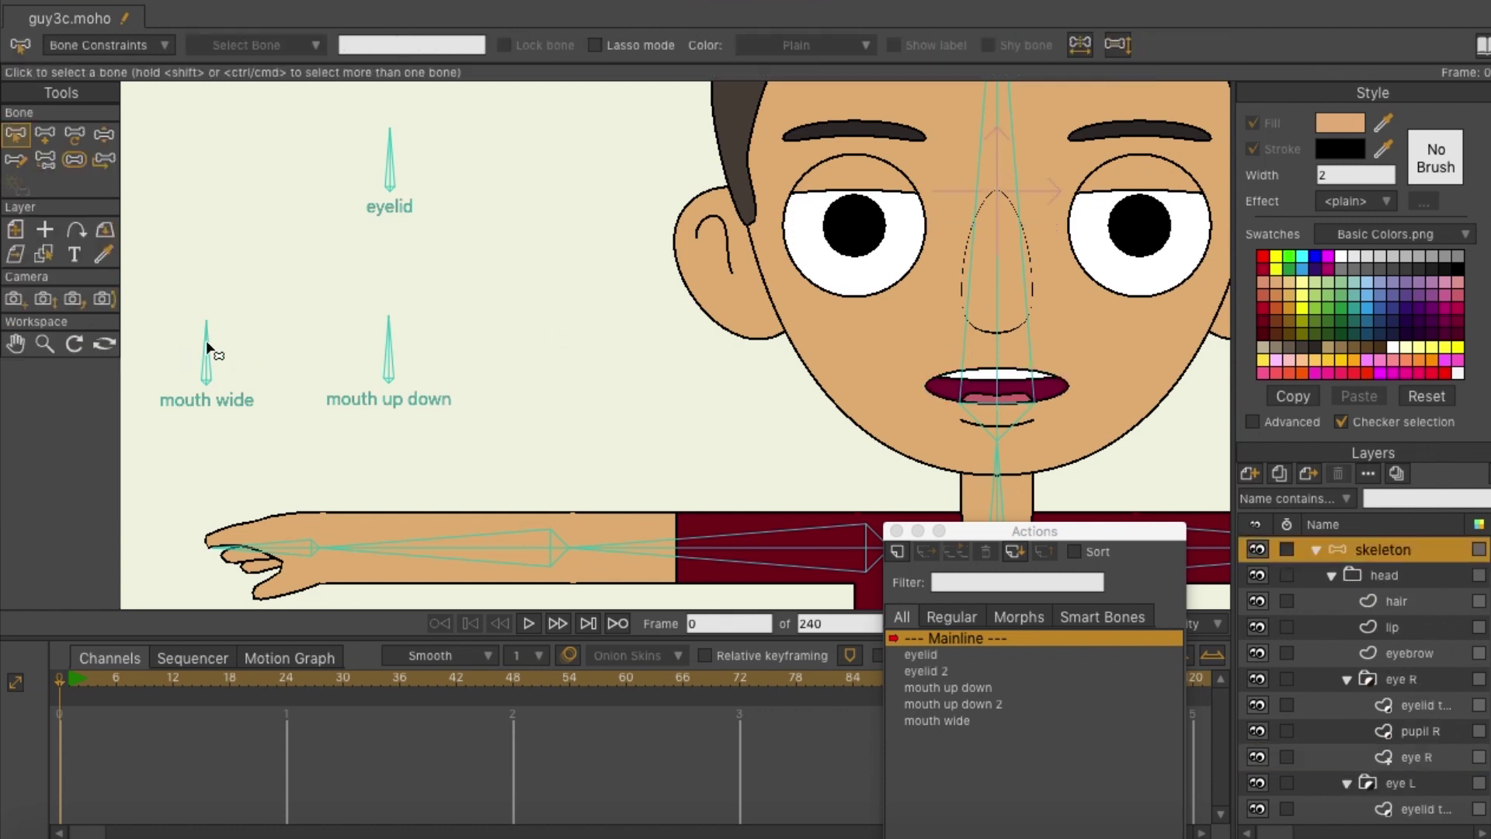
left_click(208, 347)
left_click(900, 551)
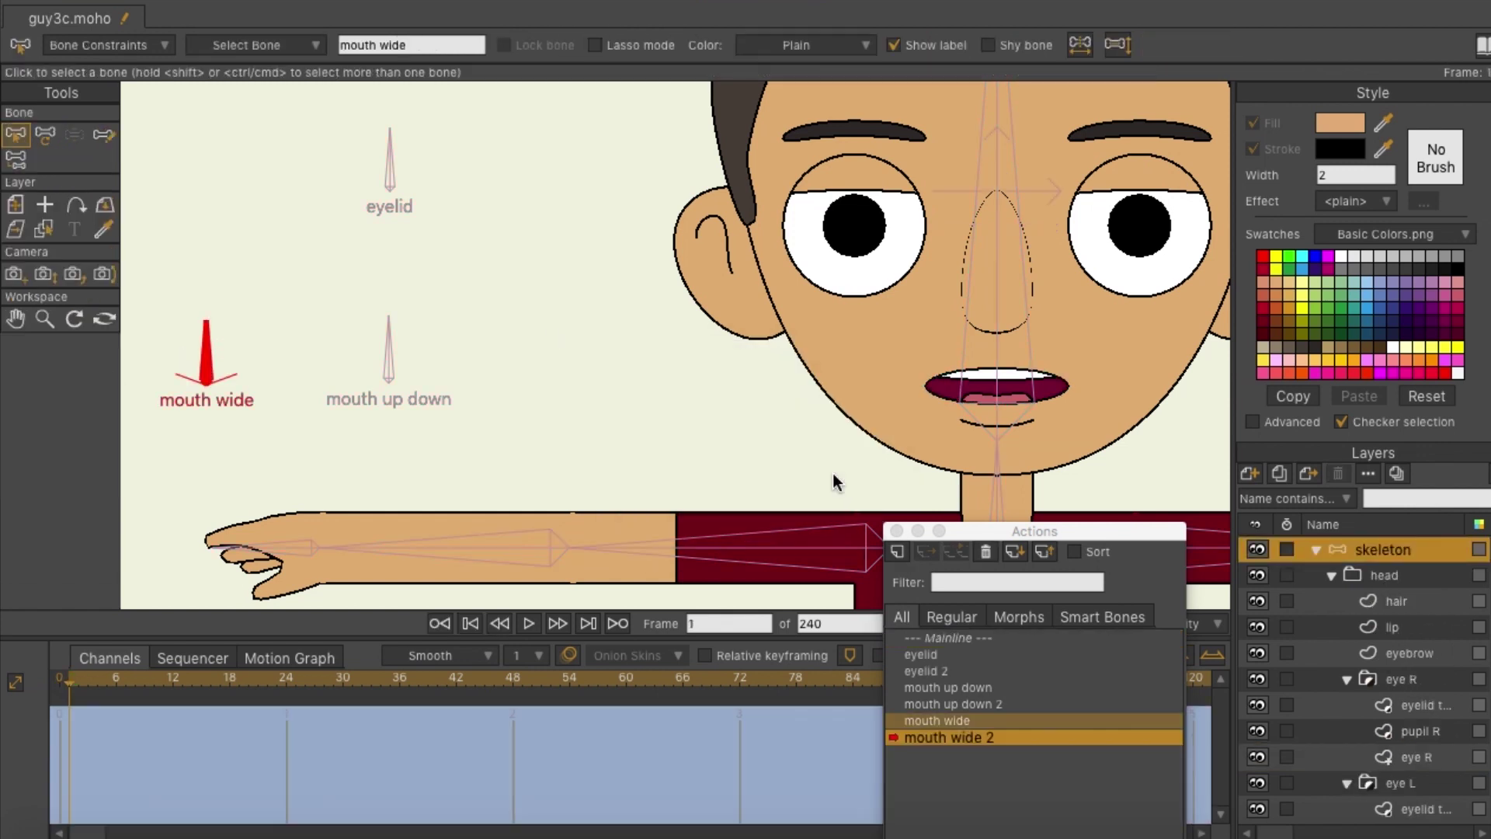
left_click(45, 136)
left_click_drag(207, 333, 258, 433)
- Widen the mouth shape by moving both corners outward, the left one to about X -0.16, and return to the Mainline
scroll(1379, 695, "down", 7)
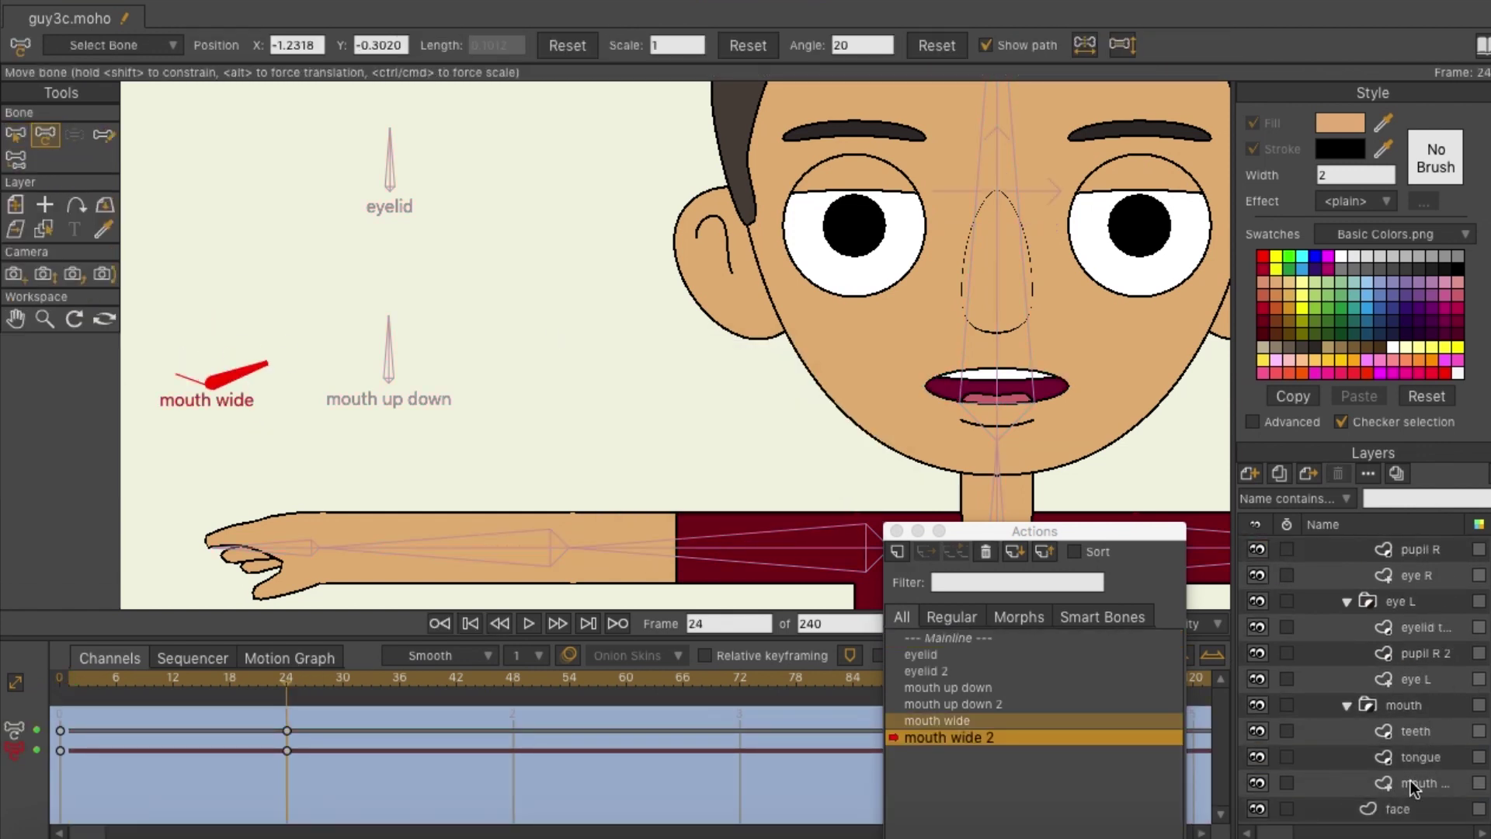
left_click(1414, 785)
left_click(45, 138)
scroll(705, 365, "up", 5)
left_click_drag(911, 448, 965, 443)
left_click_drag(615, 437, 547, 437)
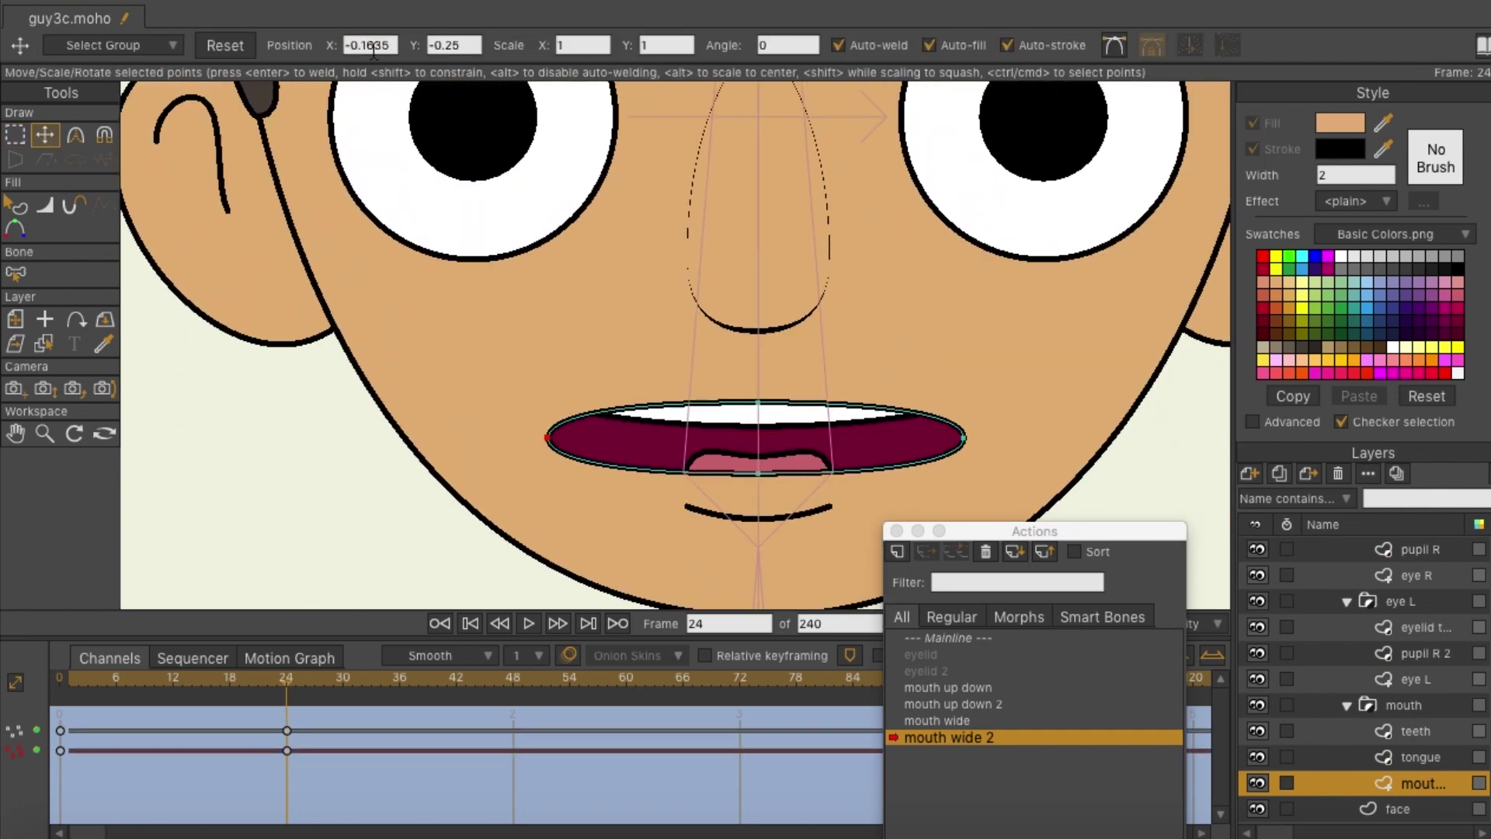
double_click(949, 638)
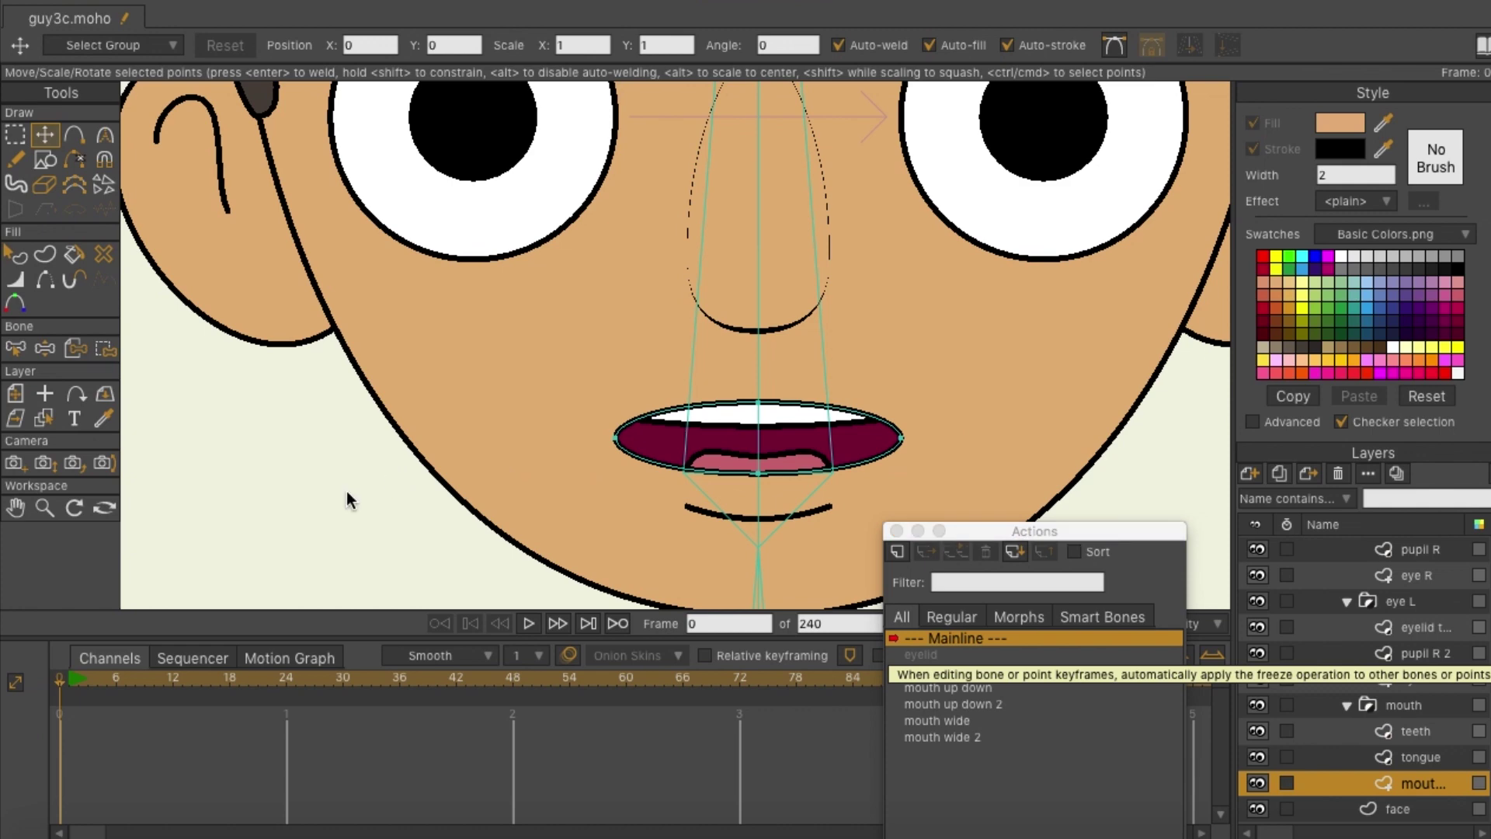
- Select the skeleton layer, activate Manipulate Bones, and save the project
scroll(346, 491, "down", 5)
scroll(1373, 660, "up", 5)
left_click(1359, 550)
left_click(986, 253)
left_click(104, 135)
key("super+s")
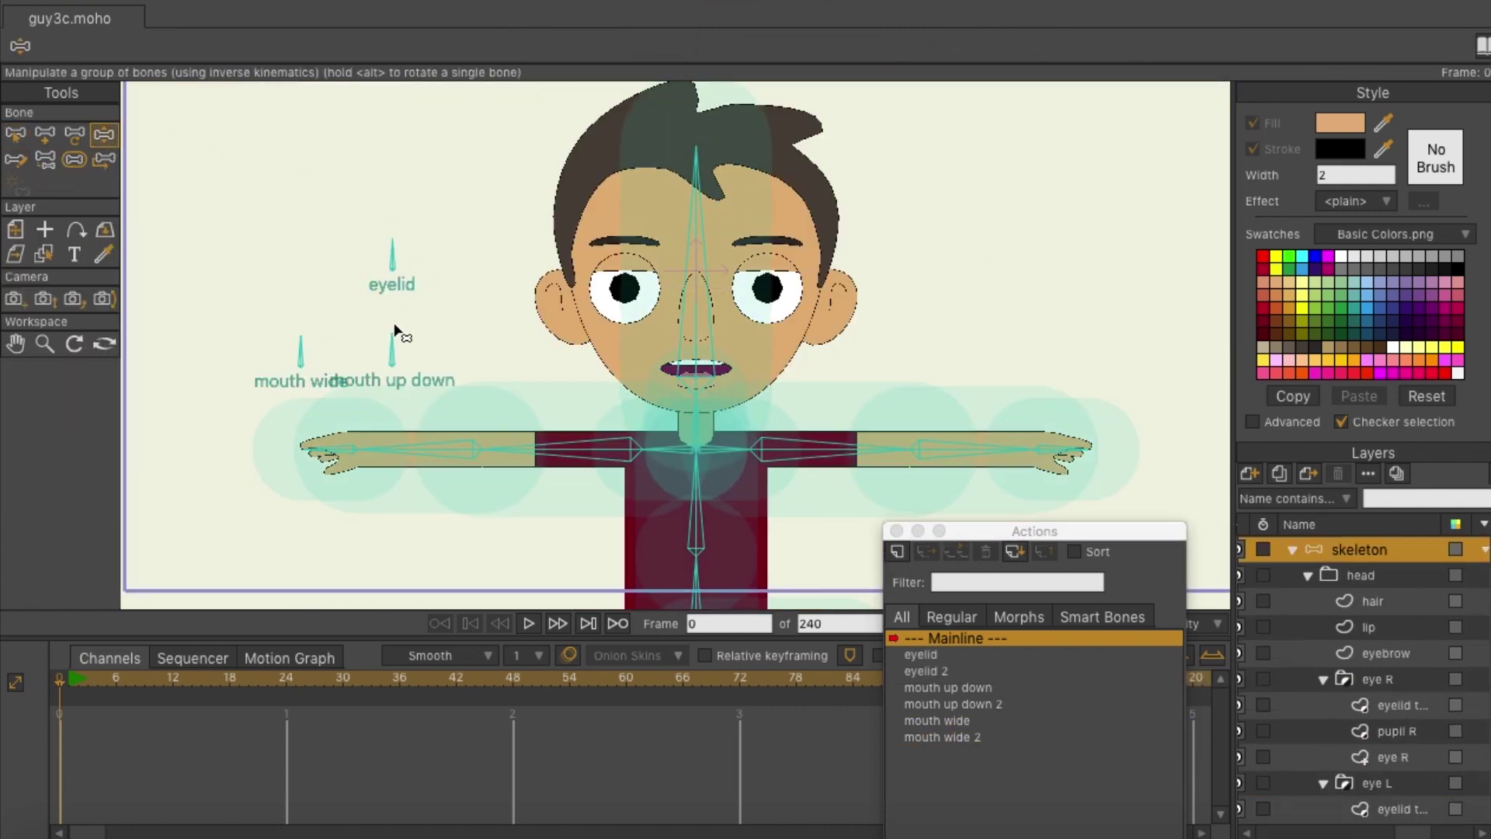
- Test the mouth wide, mouth up down and eyelid bones with Manipulate Bones
left_click_drag(339, 382, 336, 379)
left_click_drag(301, 348, 338, 351)
left_click_drag(393, 253, 419, 256)
mouse_move(370, 360)
left_mouse_down()
mouse_move(368, 348)
mouse_move(303, 342)
mouse_move(377, 355)
left_mouse_up()
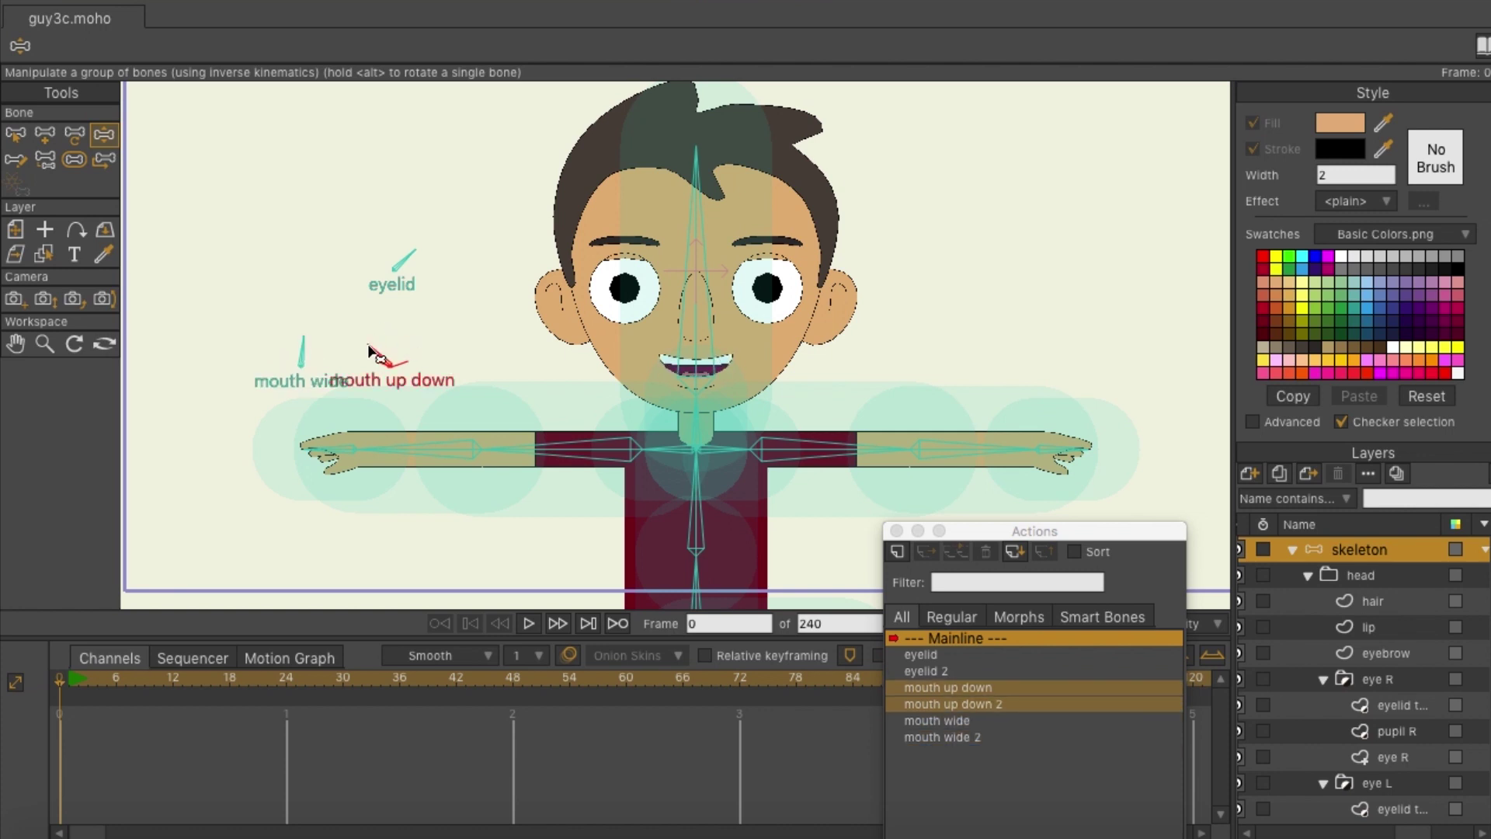
left_click(22, 137)
left_click(224, 280)
- Add a short upright bone to the left of the mouth wide bone and name it mouth open
left_click_drag(224, 280, 309, 266)
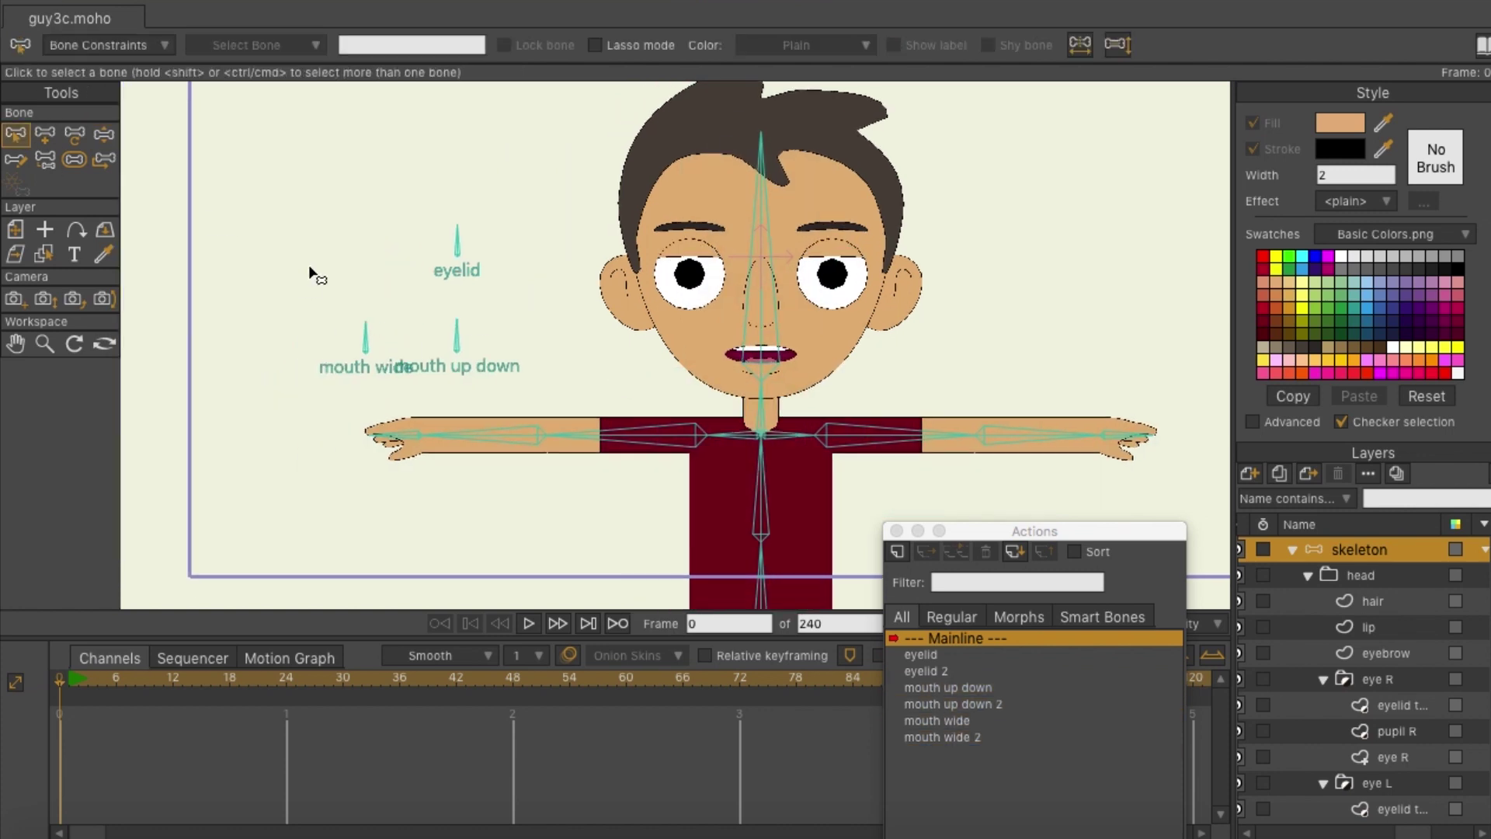
left_click(48, 139)
type("b")
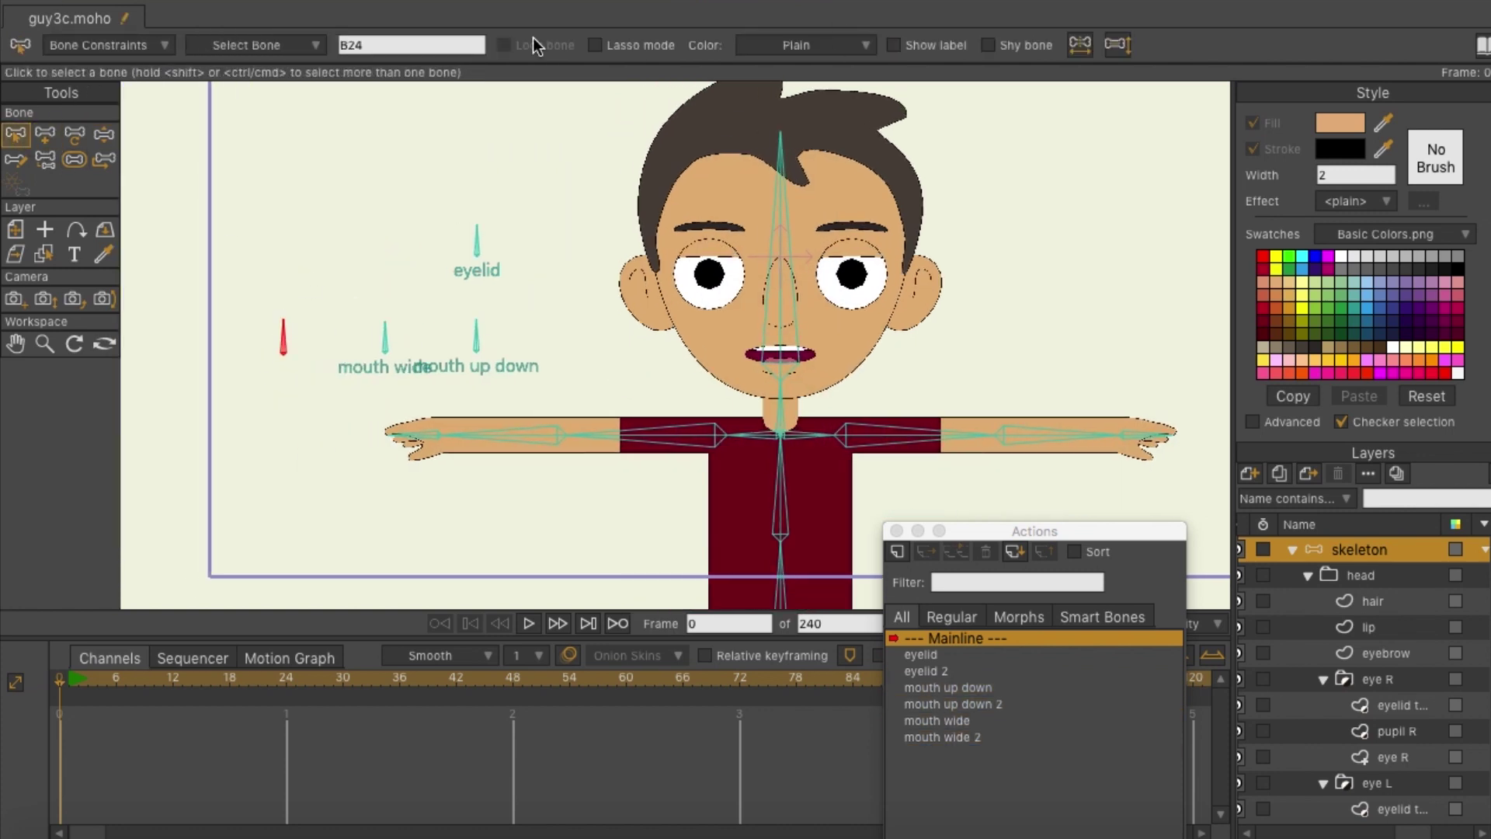
type("mouth open")
key("Return")
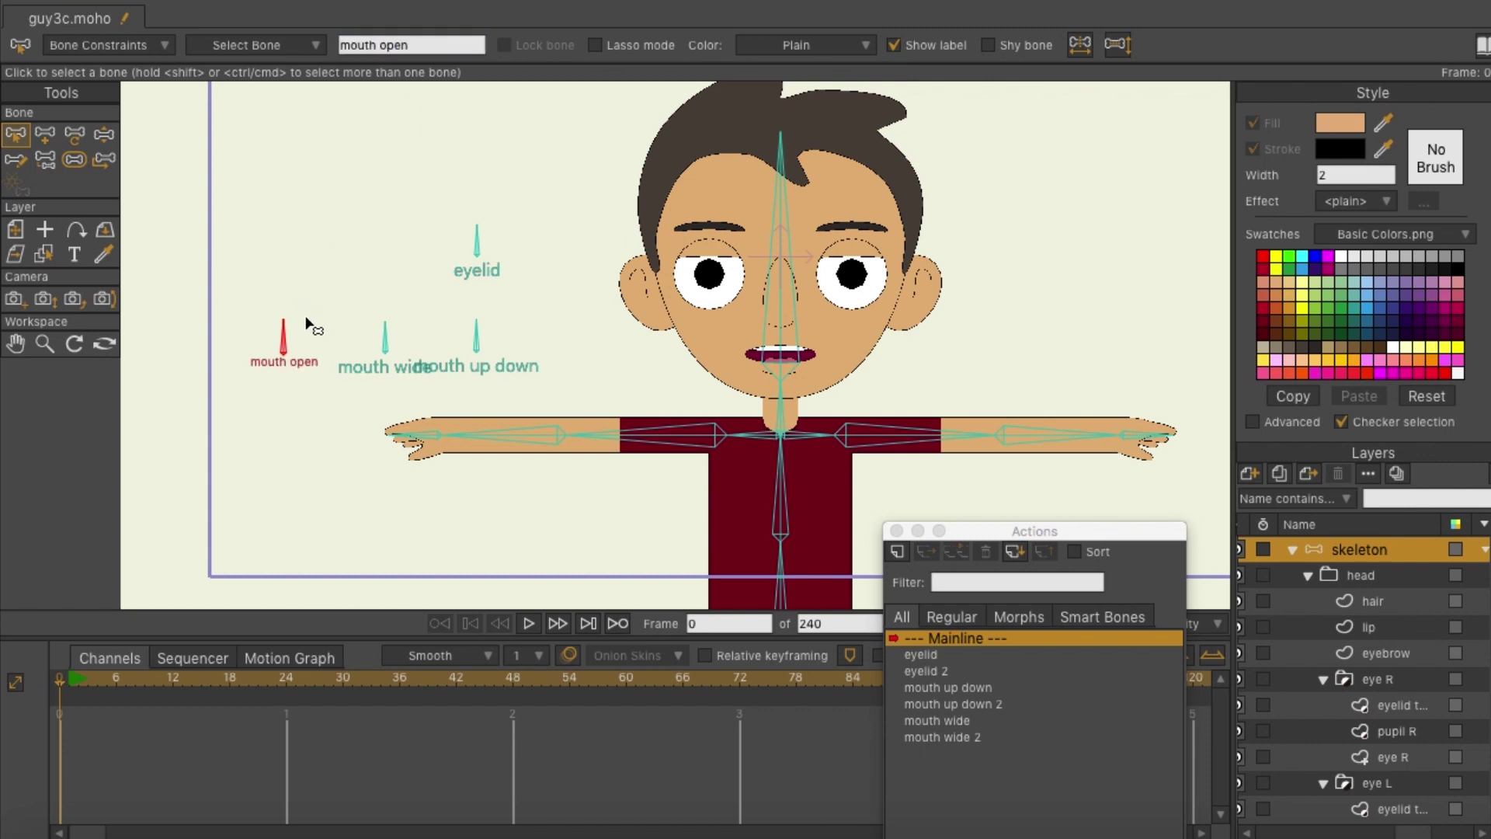
- Set the bone strength of the mouth open bone to 0
left_click(75, 161)
left_click_drag(334, 45, 245, 26)
type("0")
key("Return")
- Turn on angle constraints for the mouth open bone and create a smart bone action for it
left_click(16, 135)
left_click(86, 48)
left_click(60, 78)
left_click(339, 518)
left_click(898, 553)
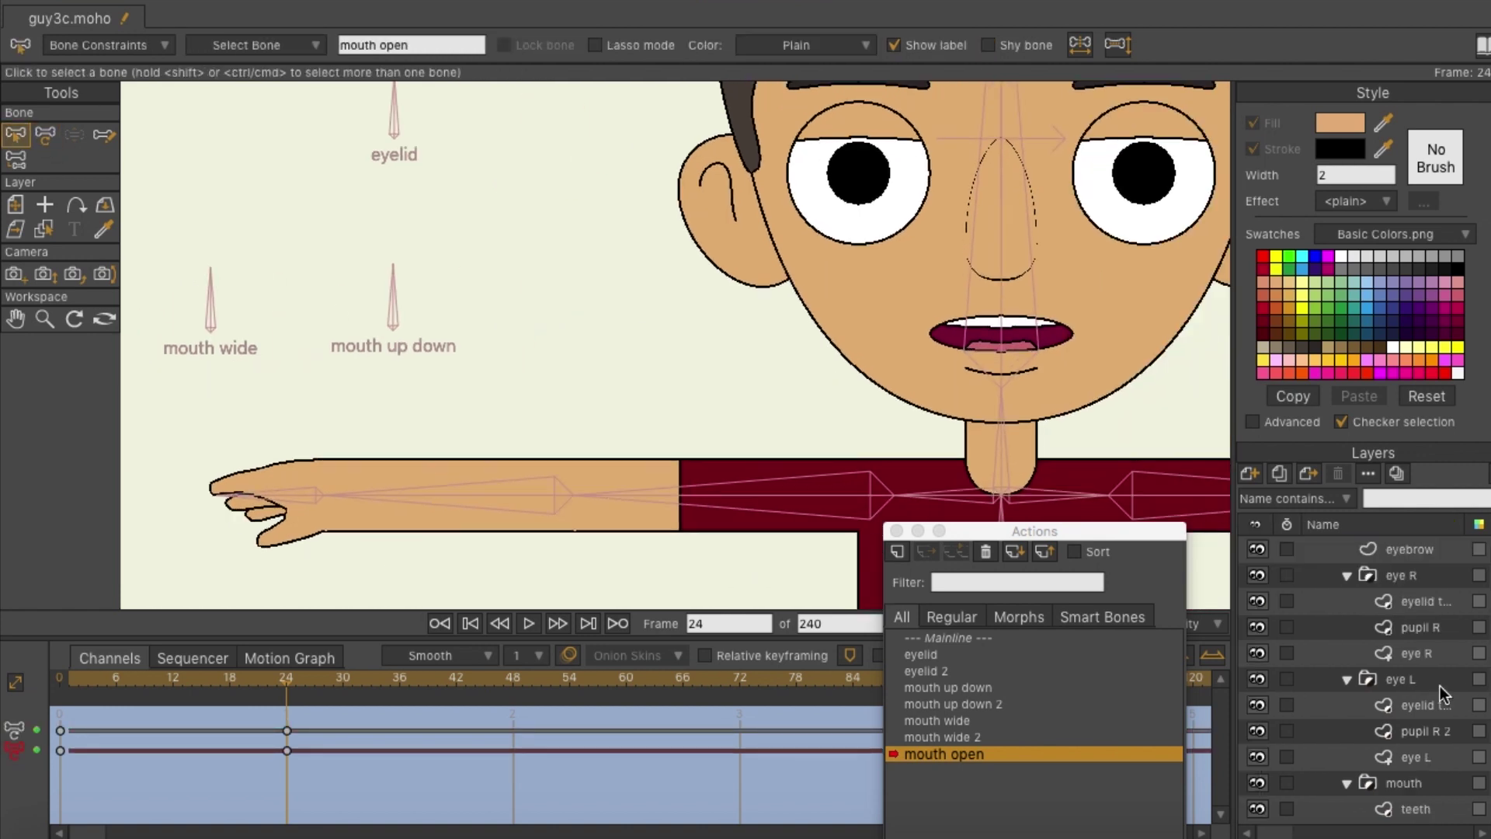
- At frame 24, open the mouth by moving its lower middle point down, and lower the chin of the face
left_click(1422, 783)
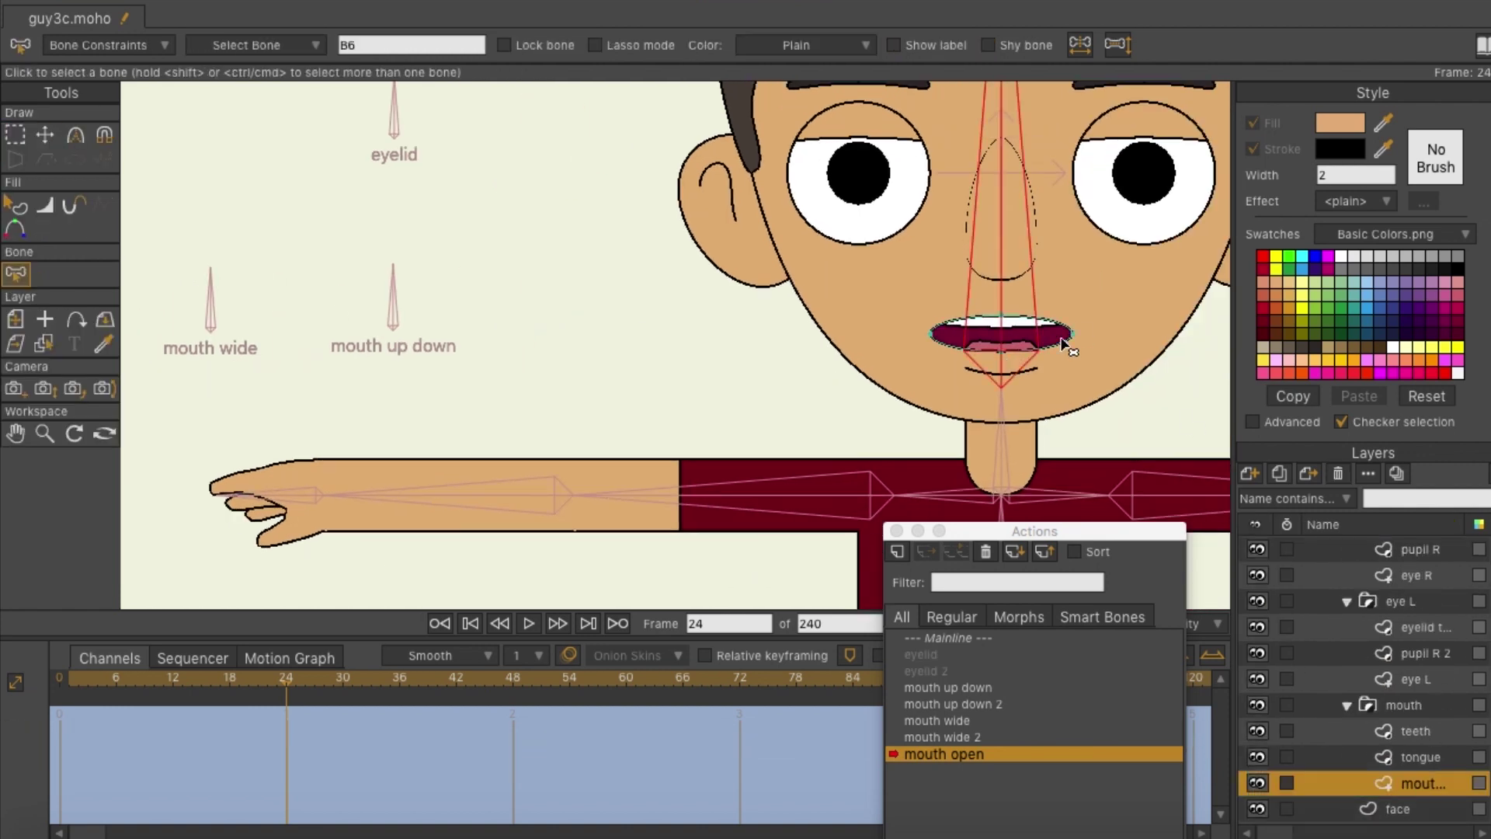
key("g")
left_click(45, 135)
left_click_drag(1003, 350, 1010, 463)
scroll(1422, 757, "down", 2)
left_click(1399, 757)
- Move the lower teeth and the tongue down to the bottom of the open mouth
left_click(1419, 680)
left_click_drag(1057, 396, 1028, 420)
key("super+g")
left_click(1419, 706)
left_click_drag(1010, 367, 1022, 417)
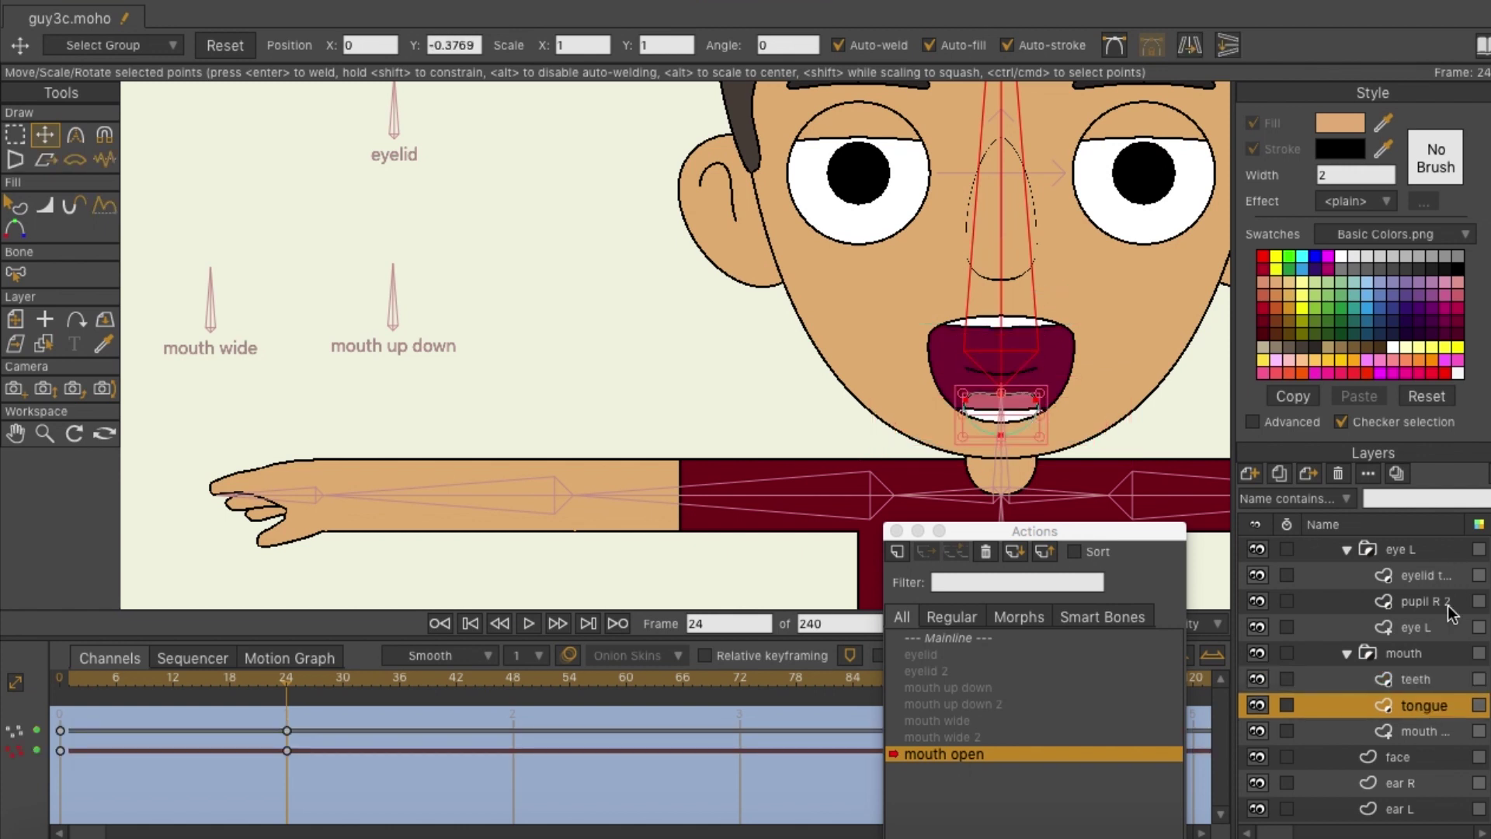
- Move the lip line below the open mouth and raise the mouth's upper middle point to about Y -0.21
scroll(1451, 614, "up", 5)
left_click(1410, 578)
left_click_drag(1025, 445, 1026, 447)
scroll(1453, 662, "down", 5)
left_click(1433, 784)
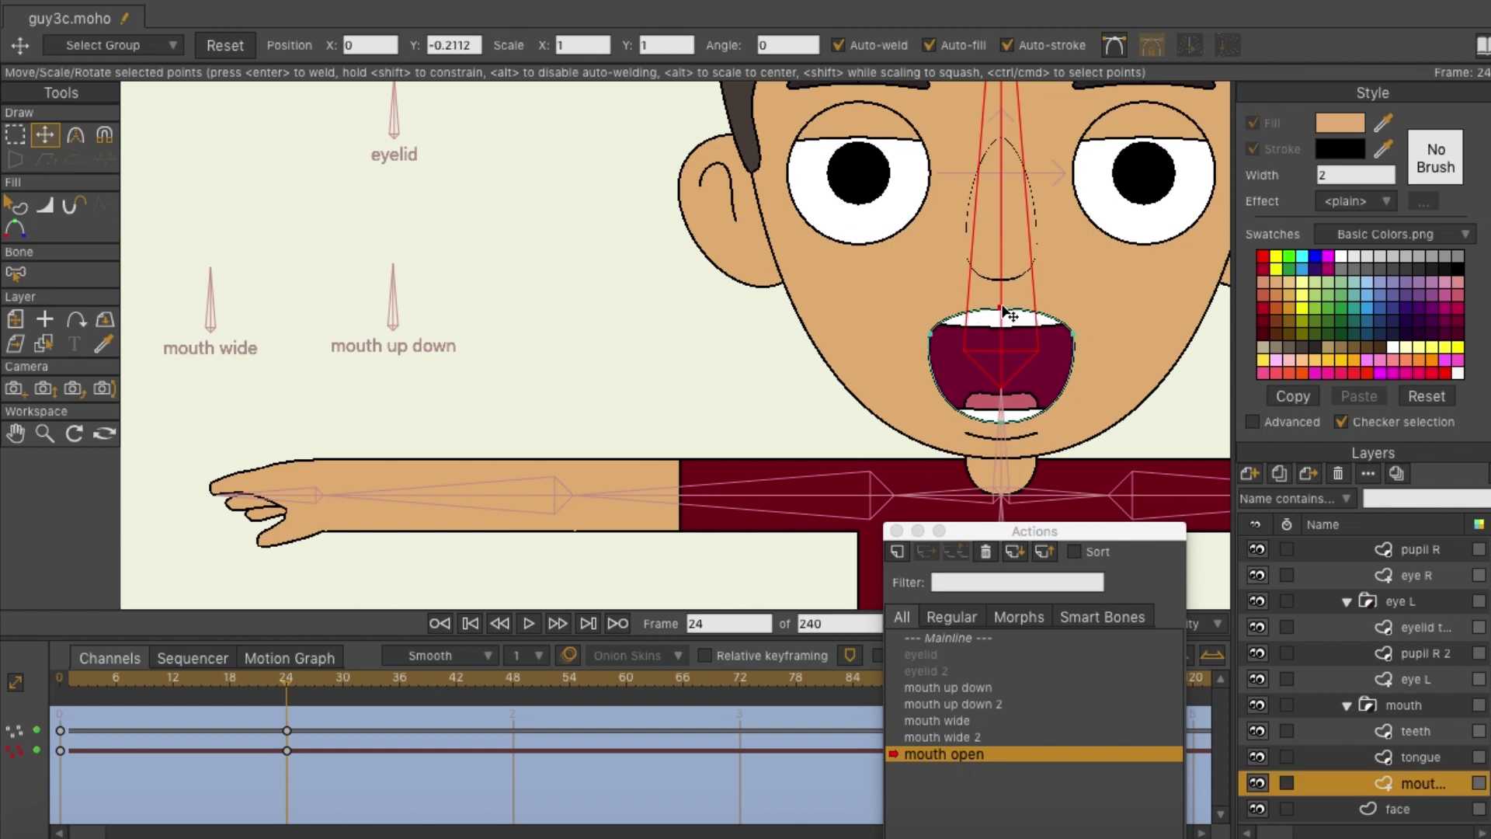
left_click_drag(295, 685, 40, 702)
left_click(962, 639)
double_click(962, 639)
- Create a second smart bone action for the mouth open bone and rotate the bone to the right at frame 24
scroll(606, 439, "left", 5)
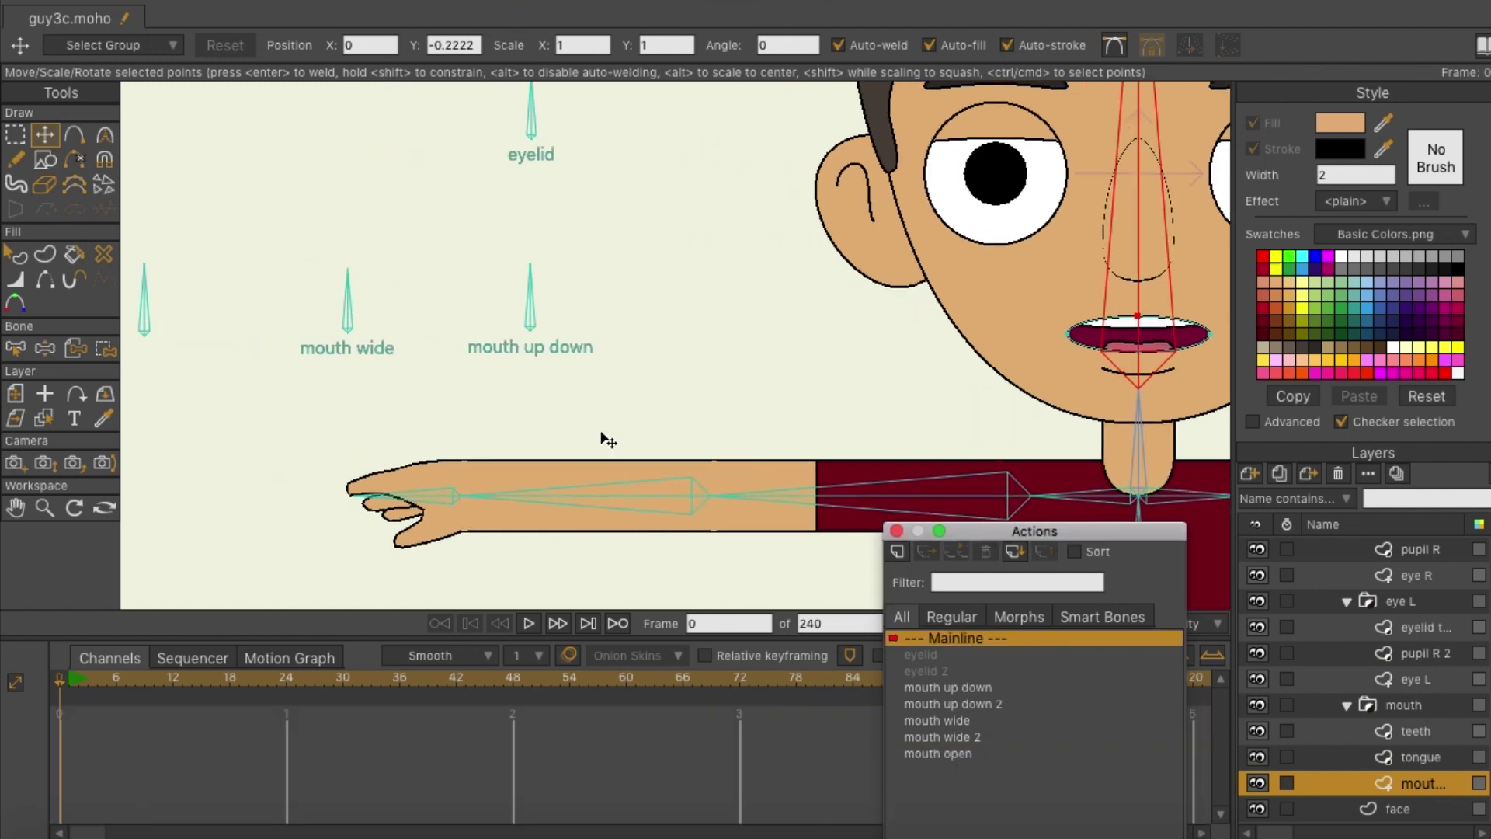
left_click(52, 139)
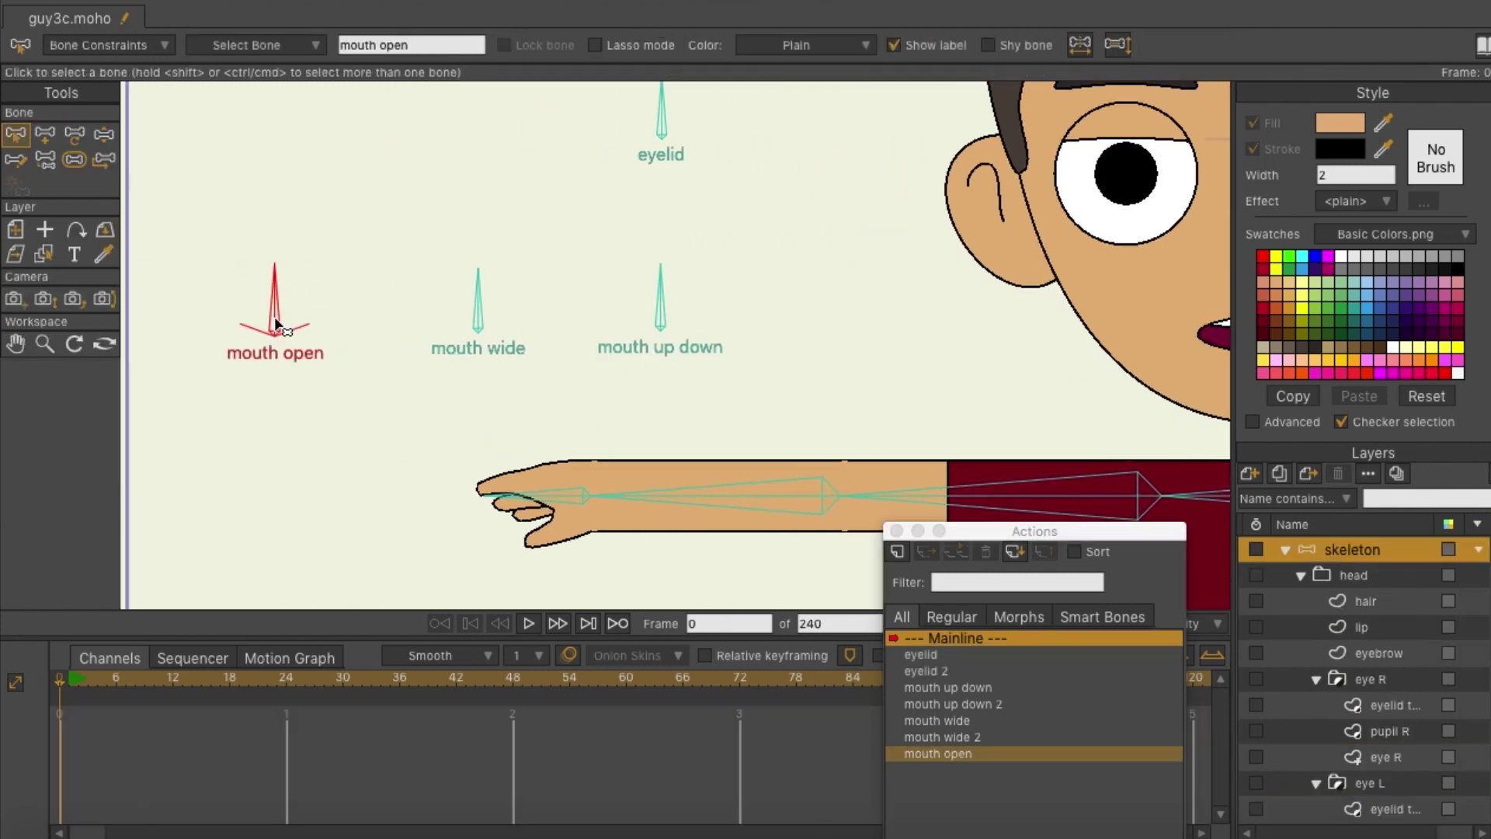
scroll(543, 363, "right", 2)
left_click(898, 554)
key("Return")
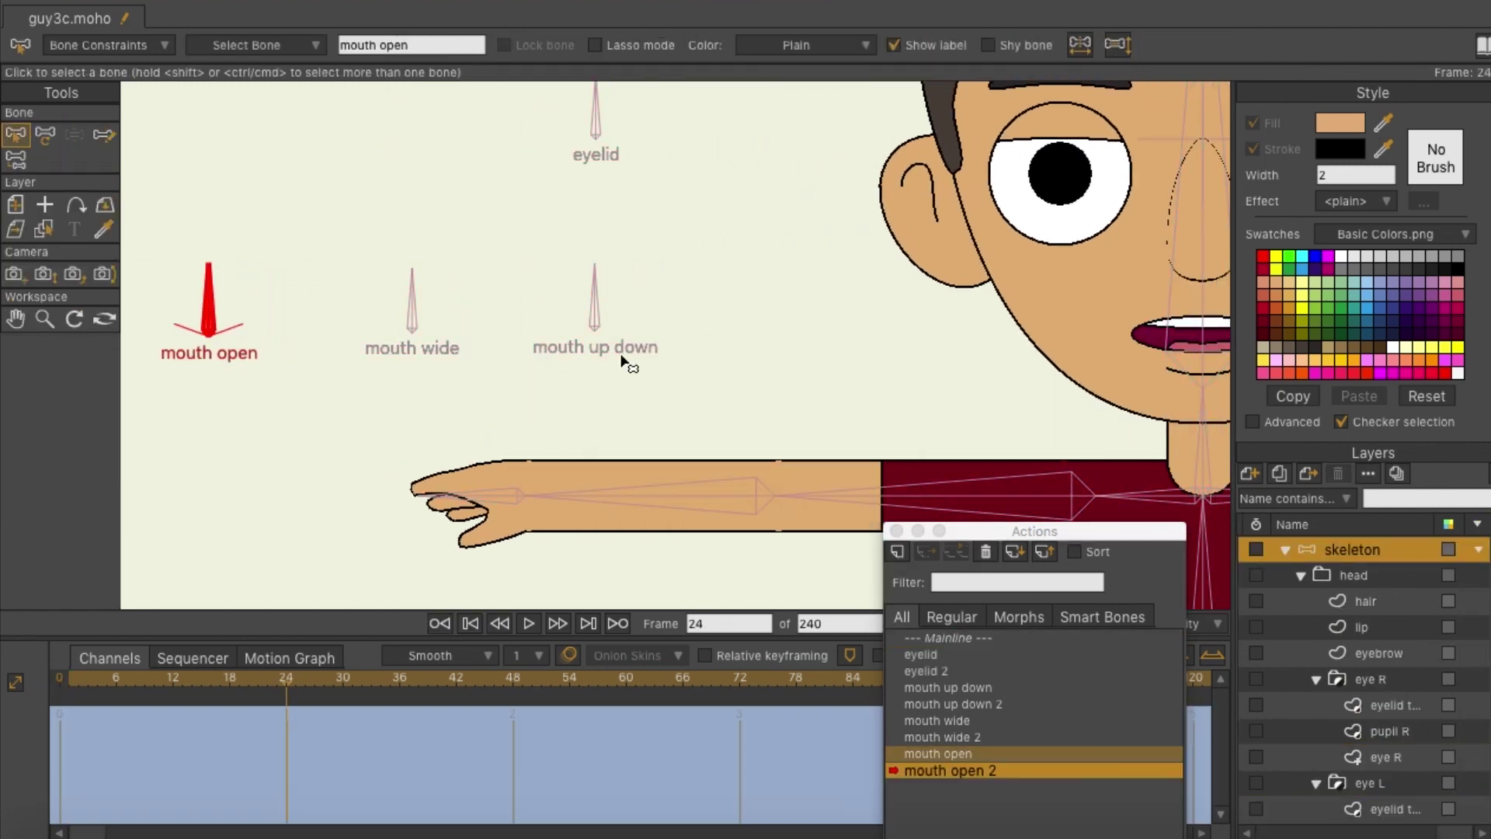
left_click(51, 130)
left_click_drag(213, 291, 272, 317)
- Move the mouth shape's upper and lower middle points toward each other to almost close the mouth at frame 24
scroll(965, 379, "right", 5)
scroll(1423, 646, "down", 8)
left_click(1424, 759)
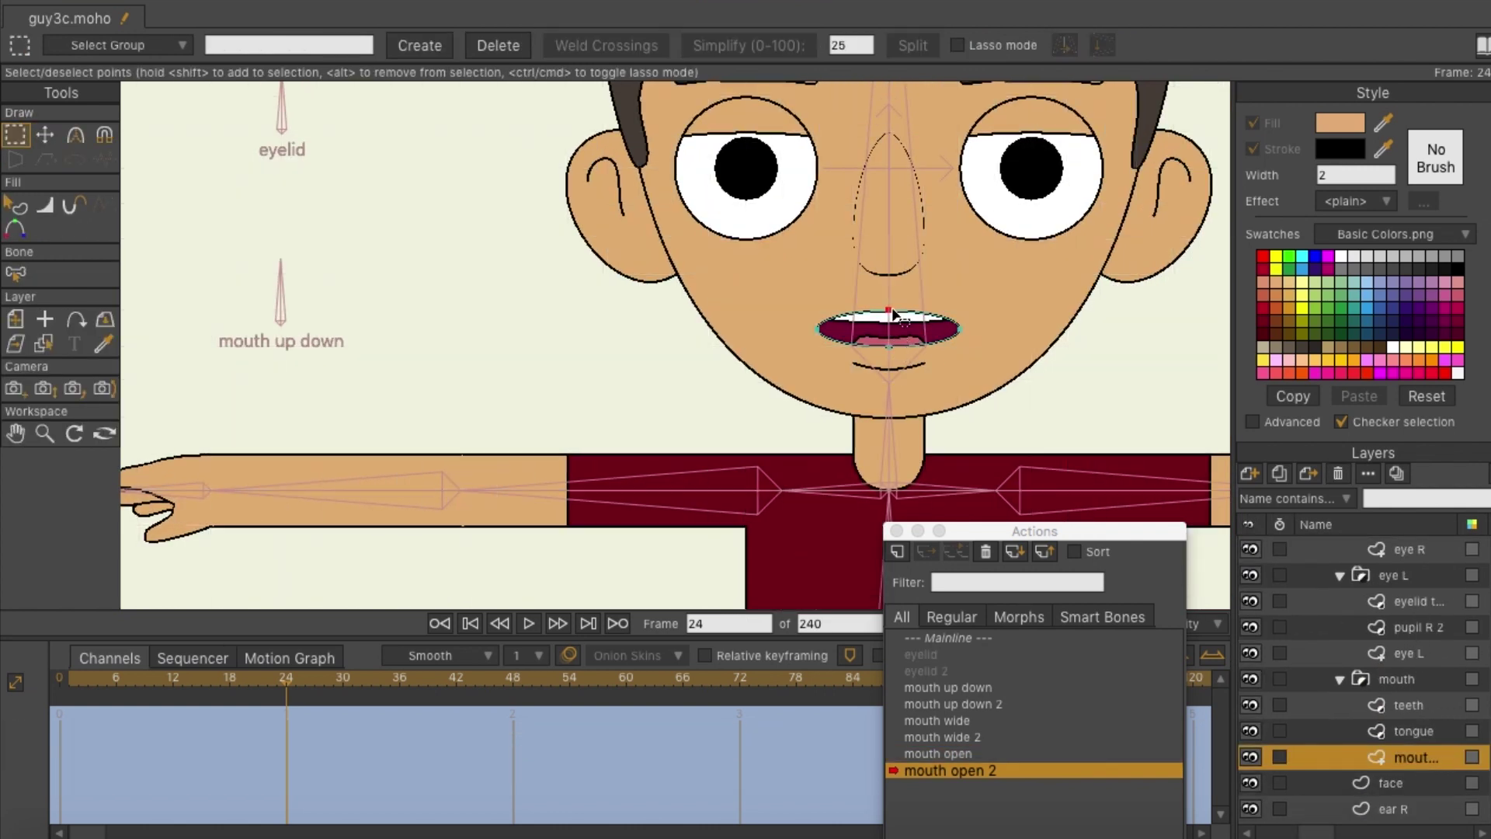
key("t")
left_click(894, 334)
scroll(891, 337, "up", 5)
left_click_drag(1131, 281, 856, 347)
- Set the mouth corners' curvature to 0 and move the middle points to about Y -0.25 to close the mouth into a line
left_click(76, 135)
left_click_drag(681, 381, 463, 382)
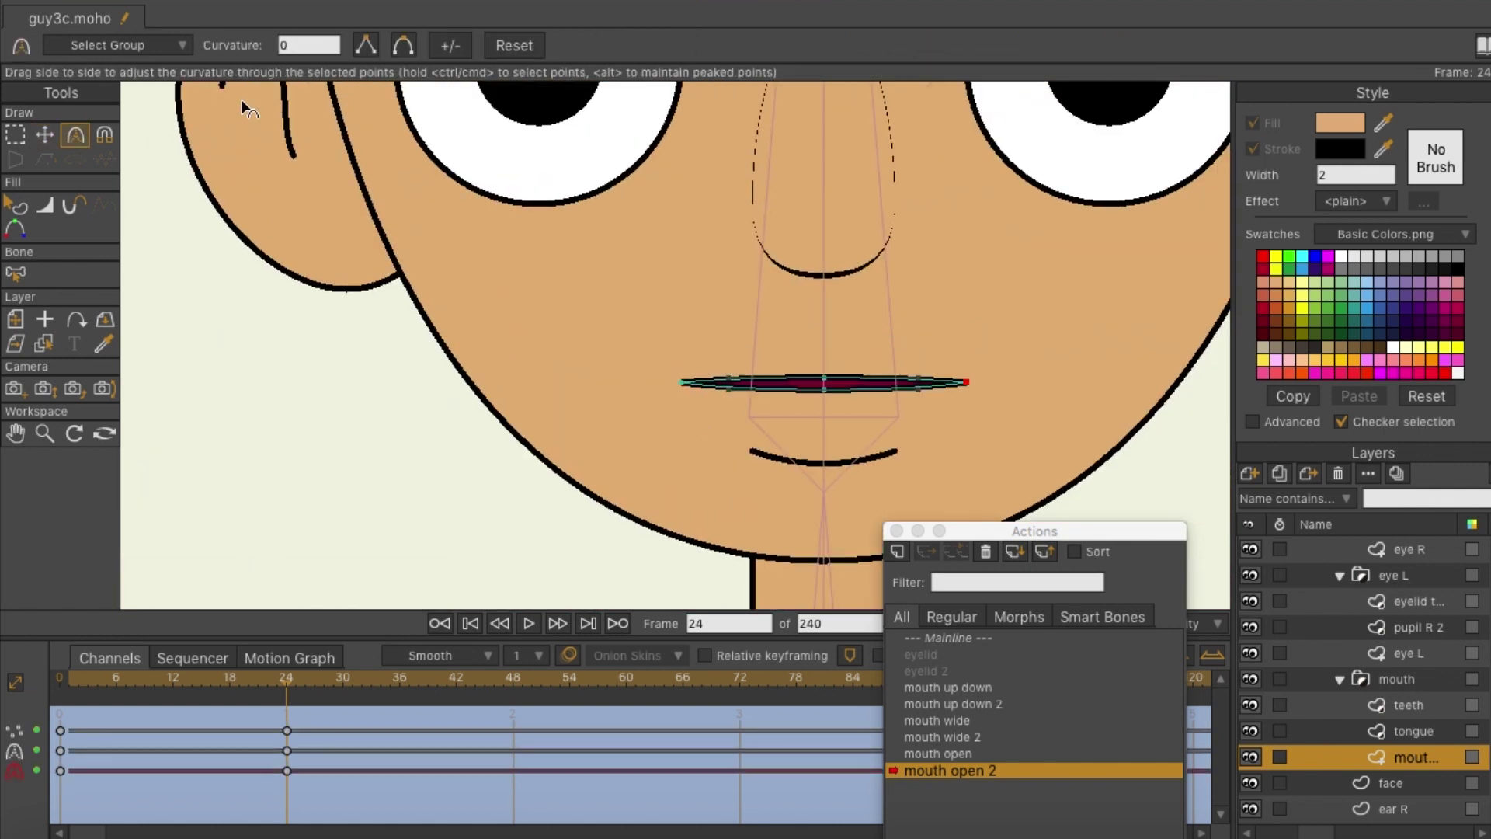
key("t")
left_click(825, 380)
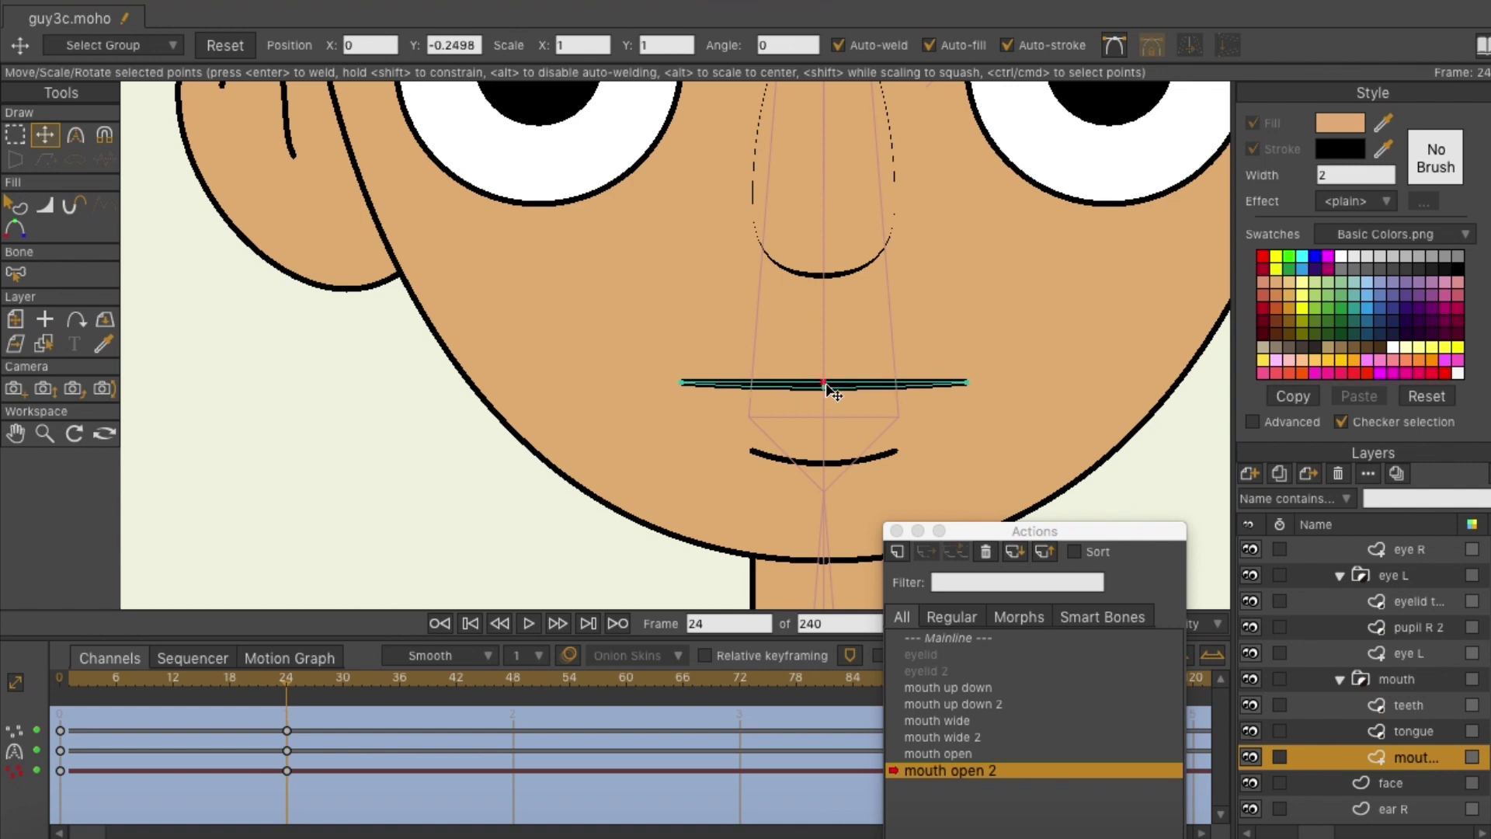
scroll(830, 392, "up", 3)
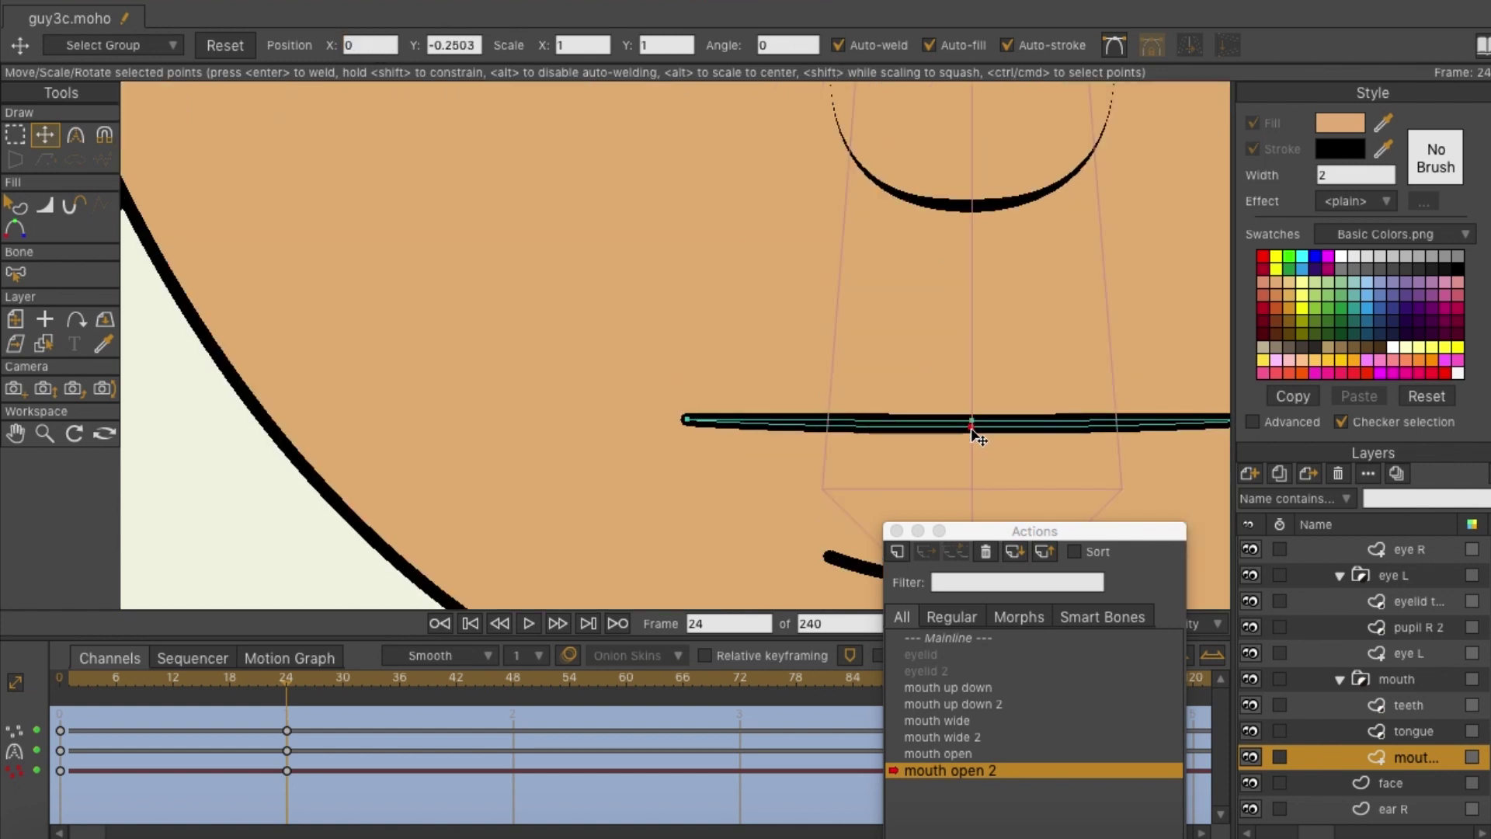
left_click(237, 485)
scroll(237, 486, "down", 6)
scroll(1425, 701, "up", 5)
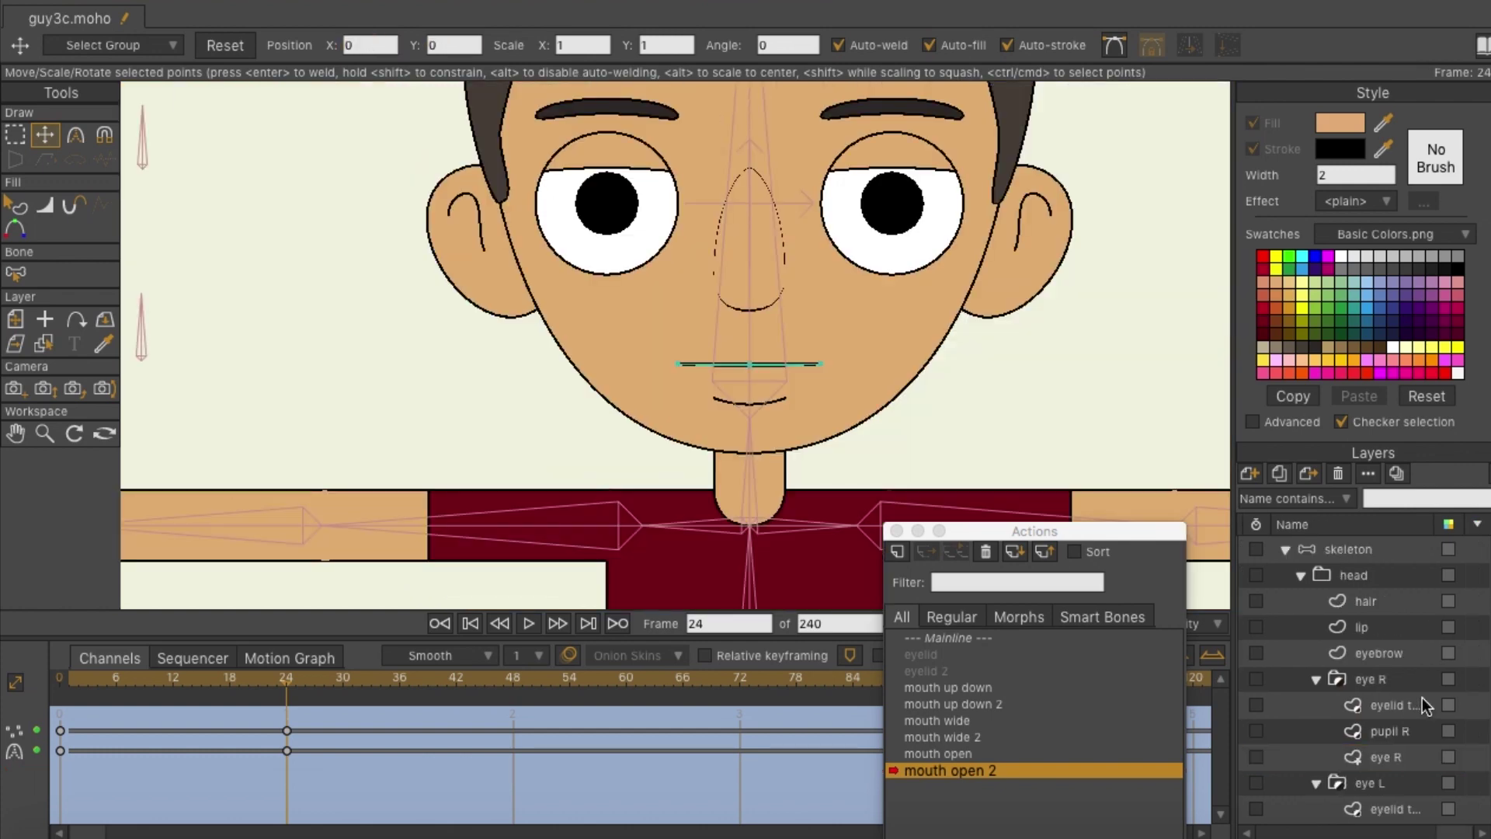
- Nudge the lip line slightly on the lip layer in the mouth open 2 action and return to the Mainline
left_click(1383, 626)
left_click_drag(769, 391, 769, 389)
double_click(967, 639)
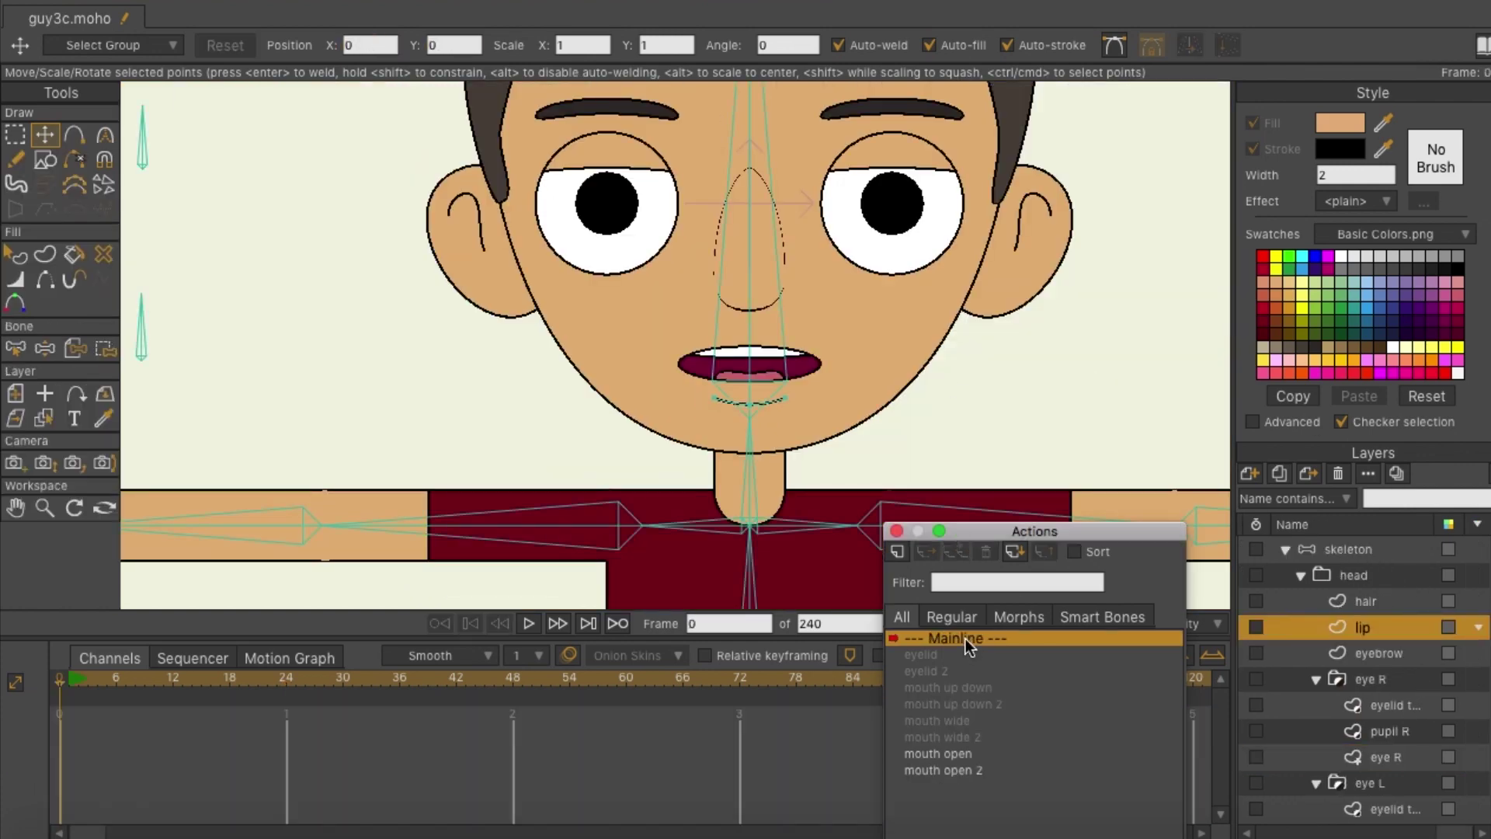
- Zoom out on the skeleton layer and test the eyelid control bone with the Manipulate Bones tool
left_click(1350, 550)
key("z")
scroll(744, 345, "down", 4)
left_click_drag(444, 227, 449, 241)
left_click(449, 242)
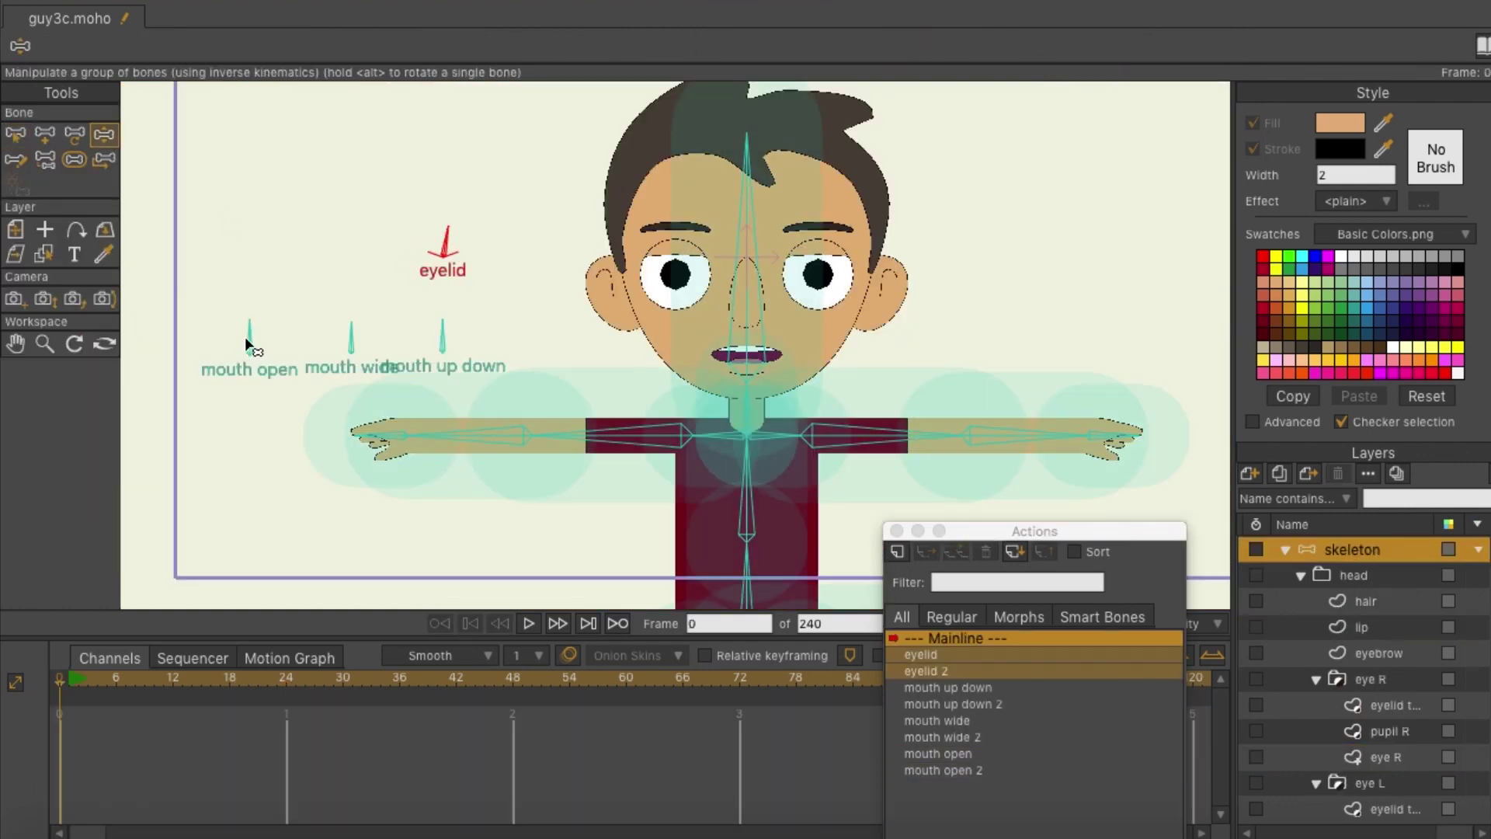
- Test the mouth open, mouth wide and mouth up down control bones in combination with the eyelid bone
left_click(287, 374)
left_click(353, 342)
left_click(367, 343)
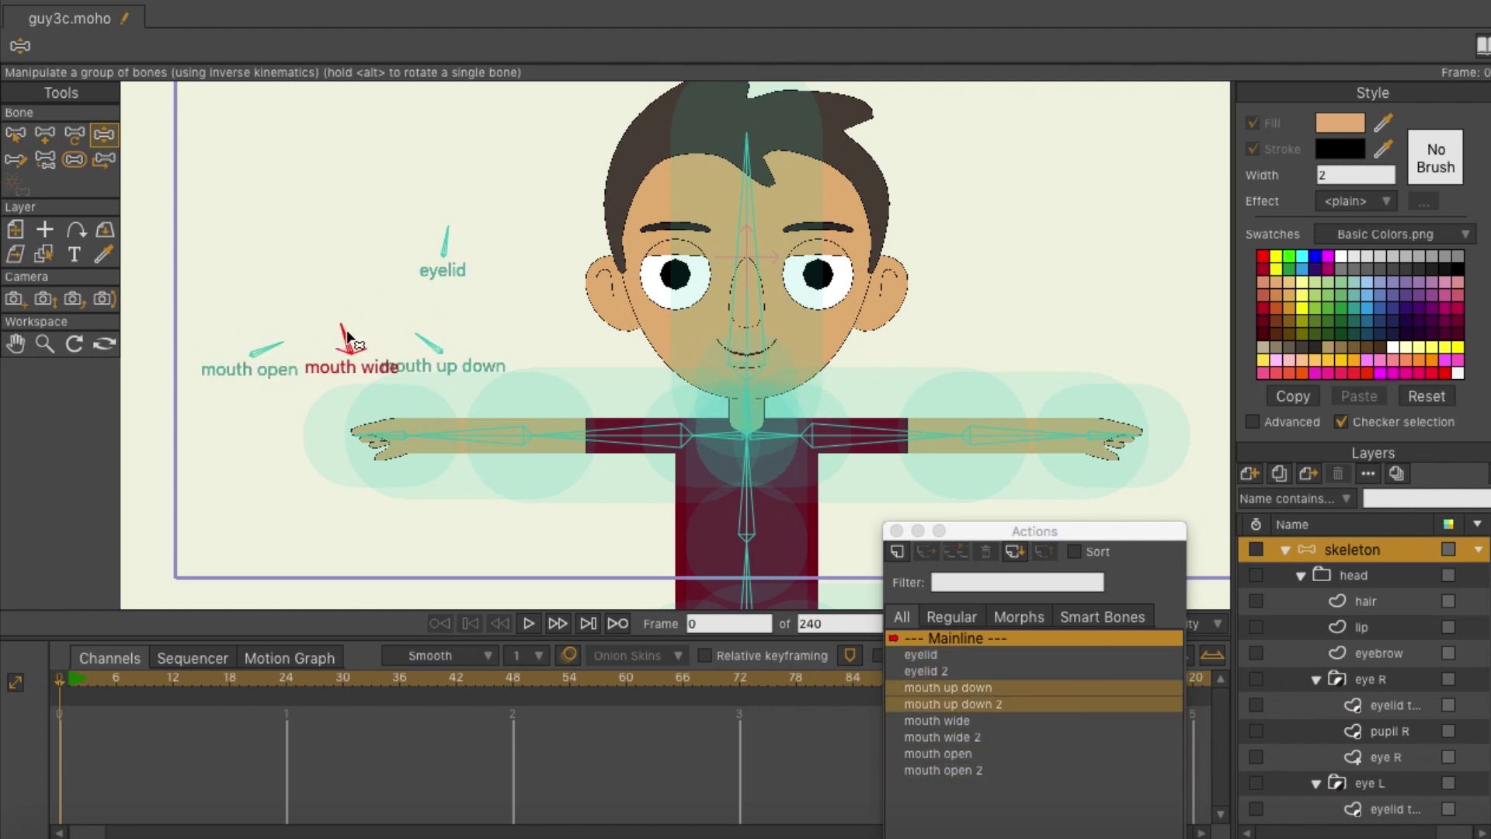
left_click_drag(439, 350, 469, 343)
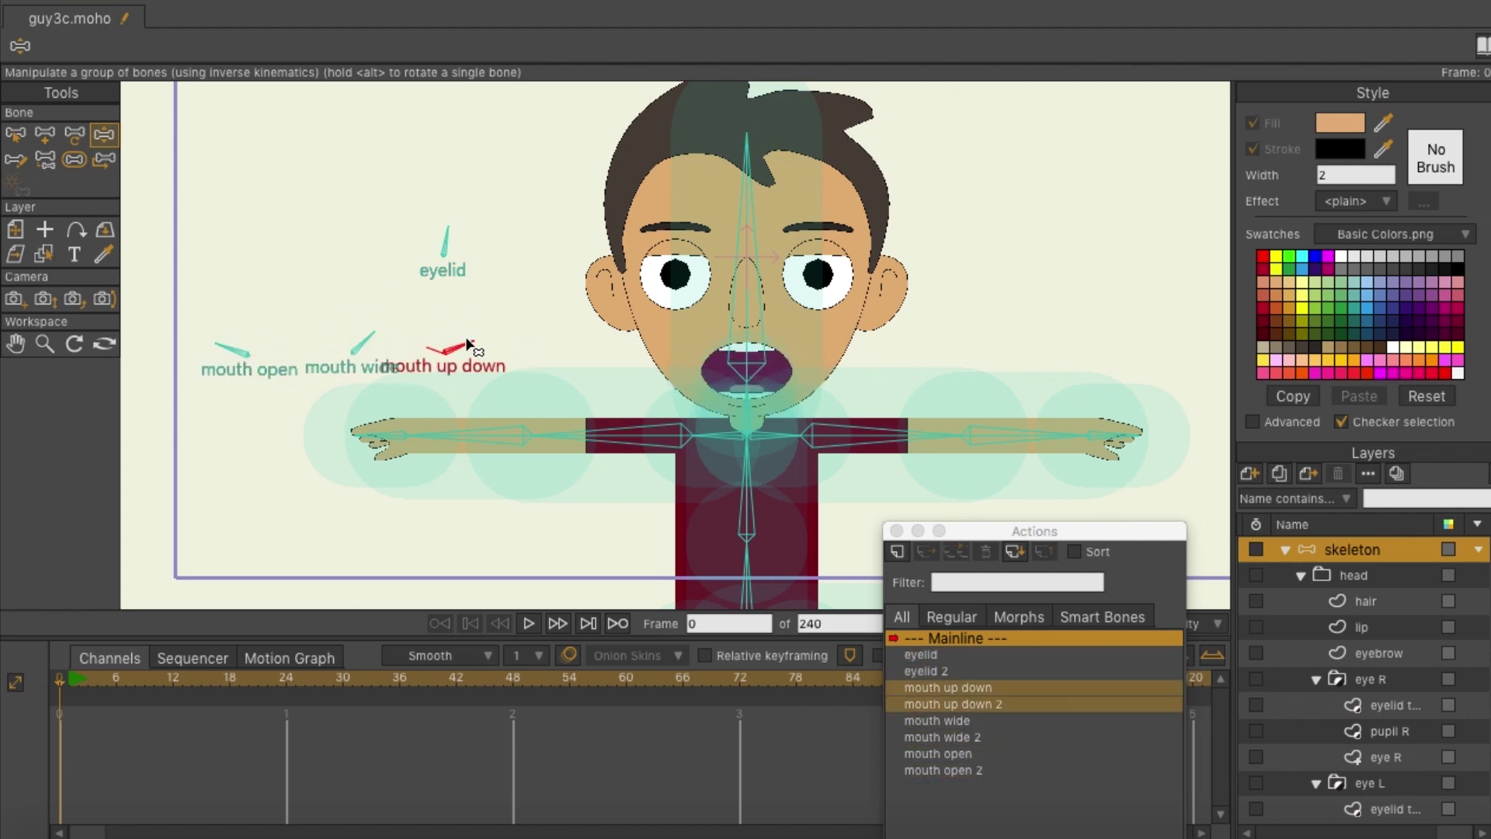
left_click_drag(448, 232, 475, 250)
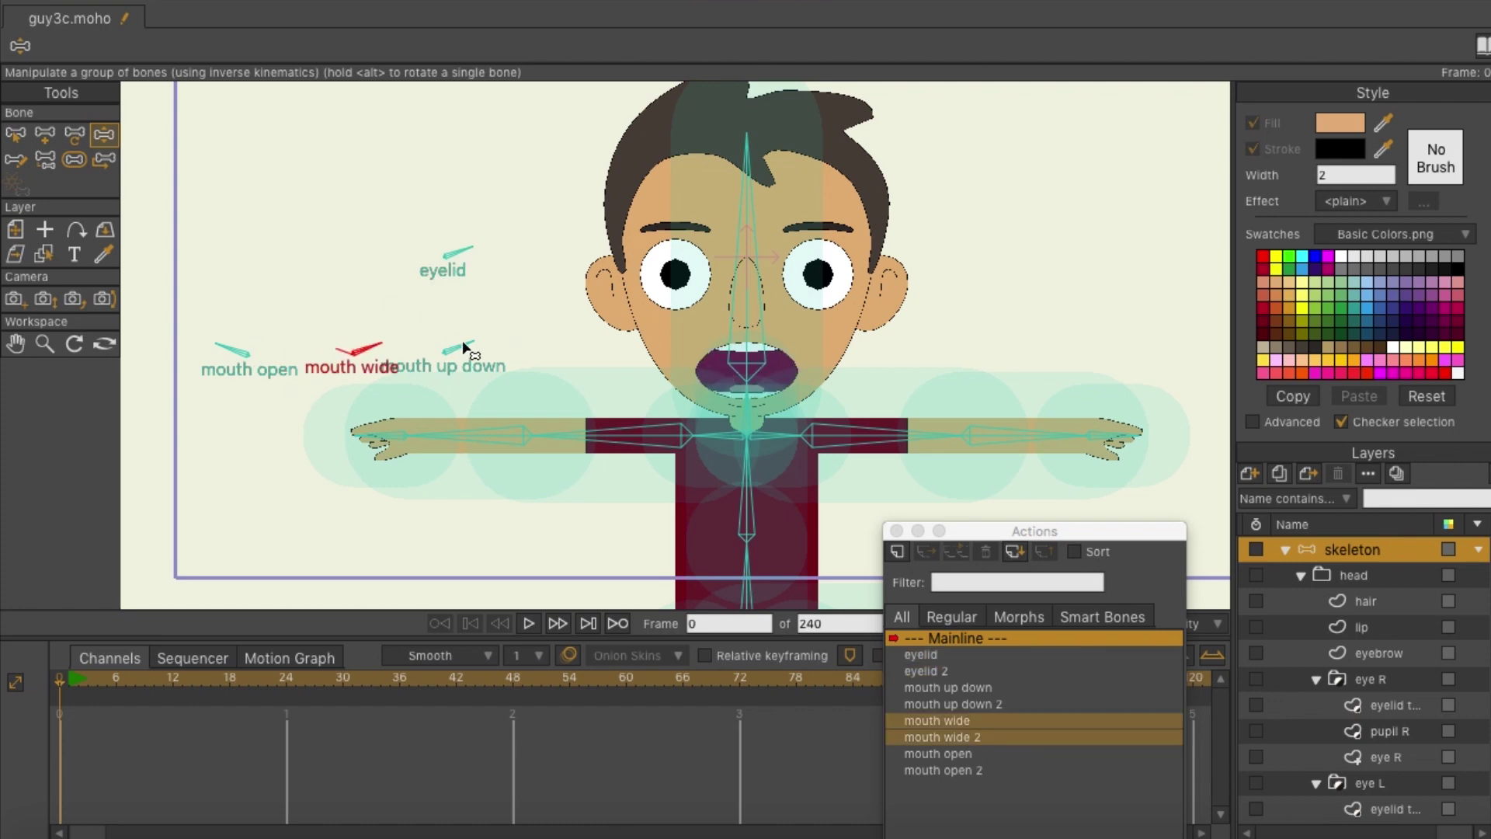
left_click_drag(464, 344, 401, 357)
left_click_drag(466, 251, 445, 227)
- Test how the head bone and the right arm bones deform the artwork
left_click(16, 135)
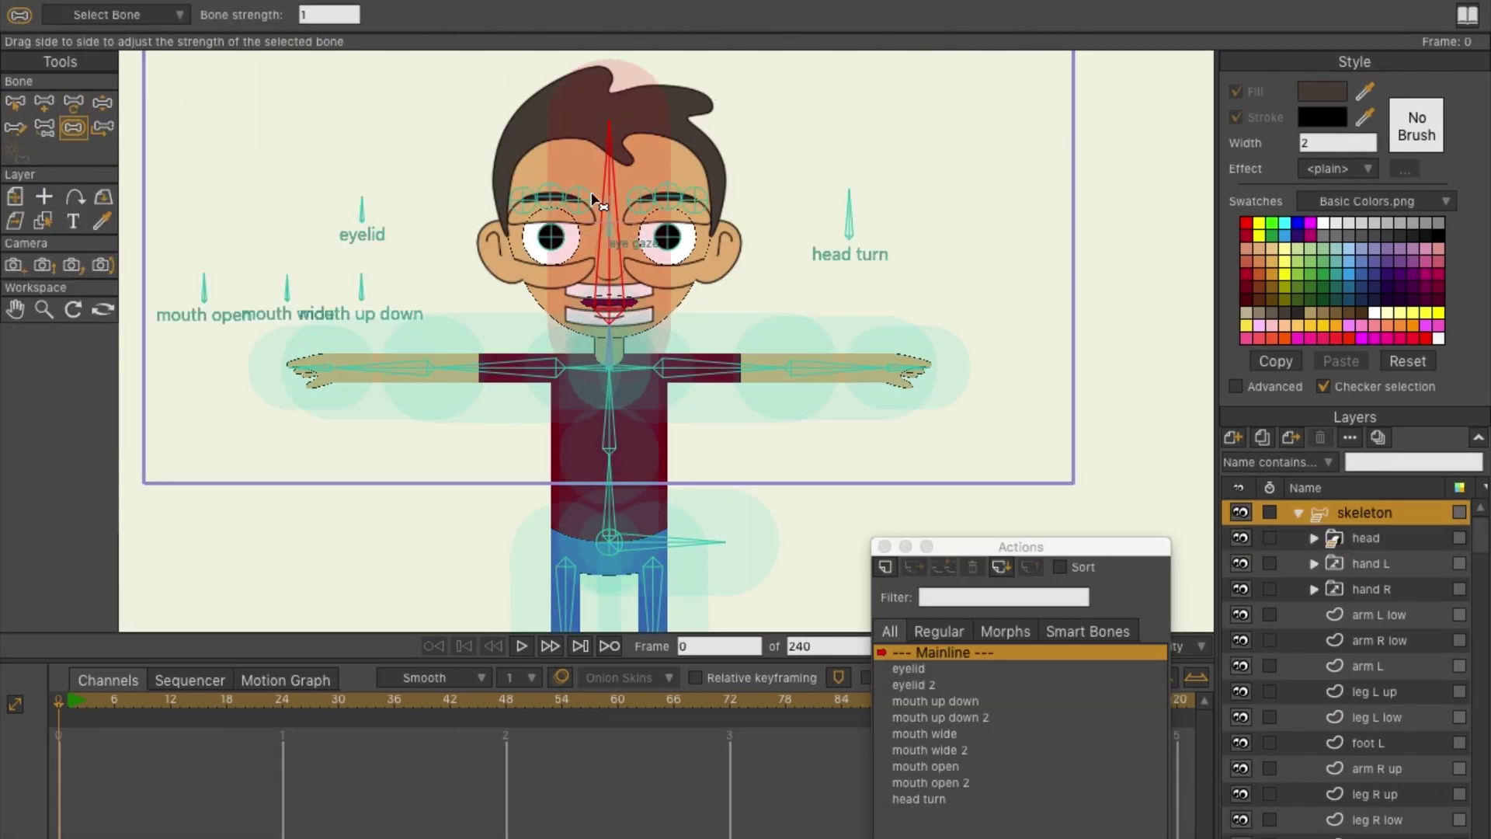
key("z")
left_click_drag(616, 116, 608, 117)
left_click_drag(451, 367, 435, 435)
- Bind the arm R up layer to the right upper arm bone and test the arm's rotation
left_click(16, 103)
left_click(1400, 768)
left_click(102, 311)
left_click(1365, 513)
left_click(103, 105)
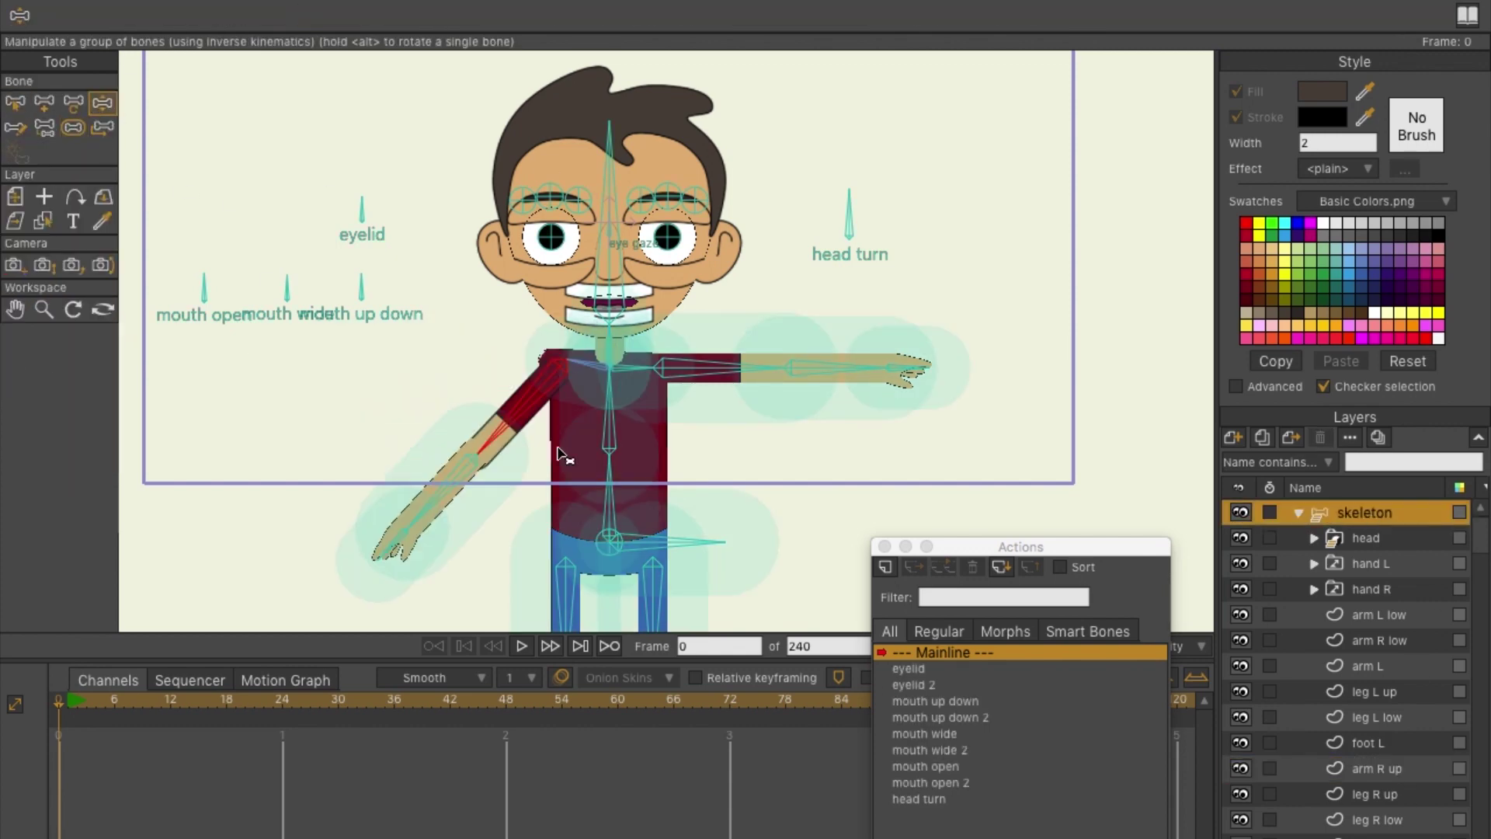
- Rename the arm L layer to "arm L up"
double_click(1368, 666)
type("up")
key("Return")
left_click(45, 108)
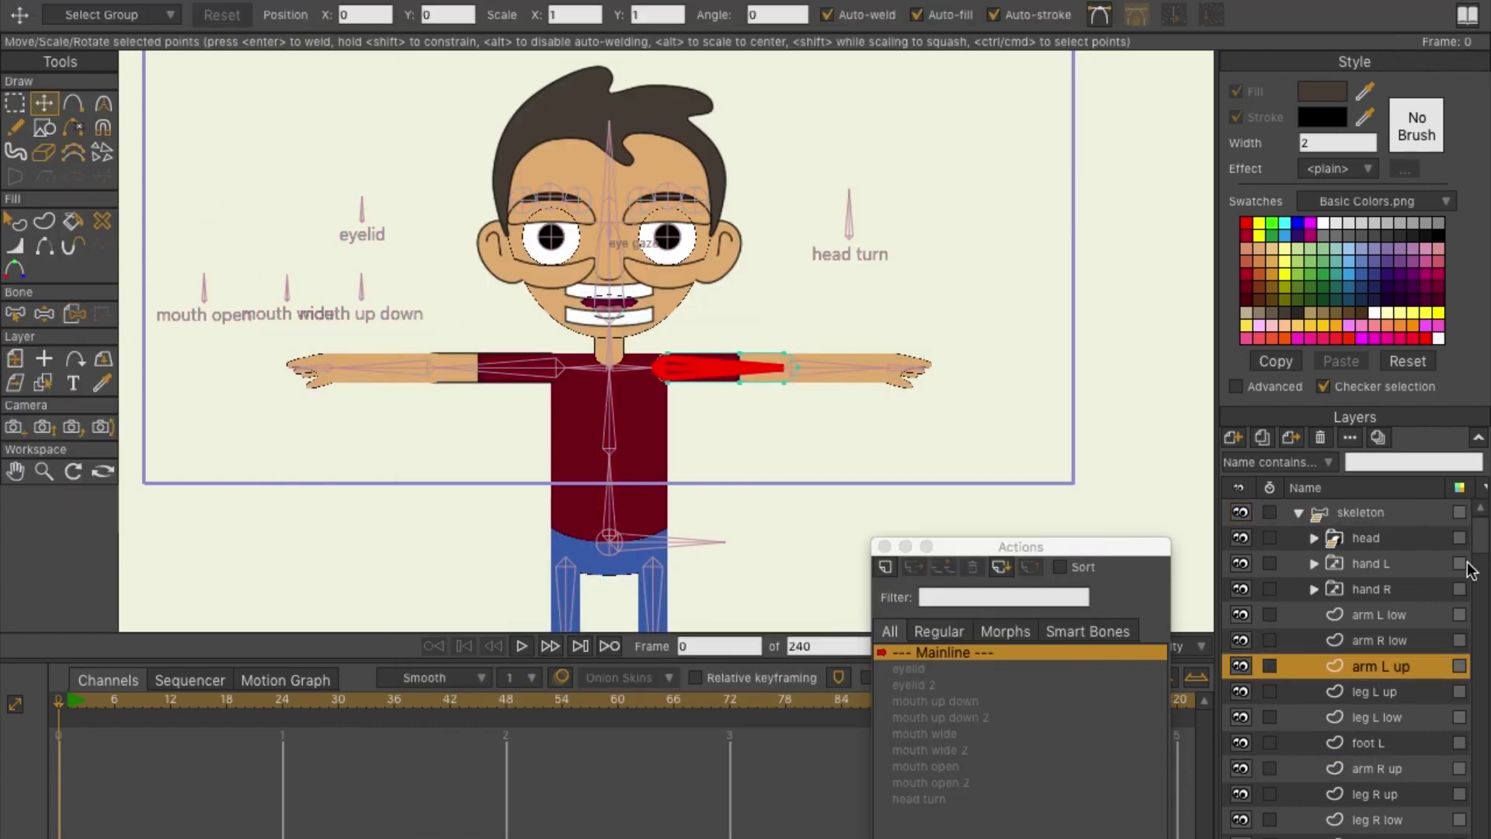
- Set the left upper arm bone's strength to 0 and test the arm's movement
left_click(1365, 512)
left_click(73, 128)
type("0")
left_click(102, 104)
left_click_drag(464, 368, 676, 489)
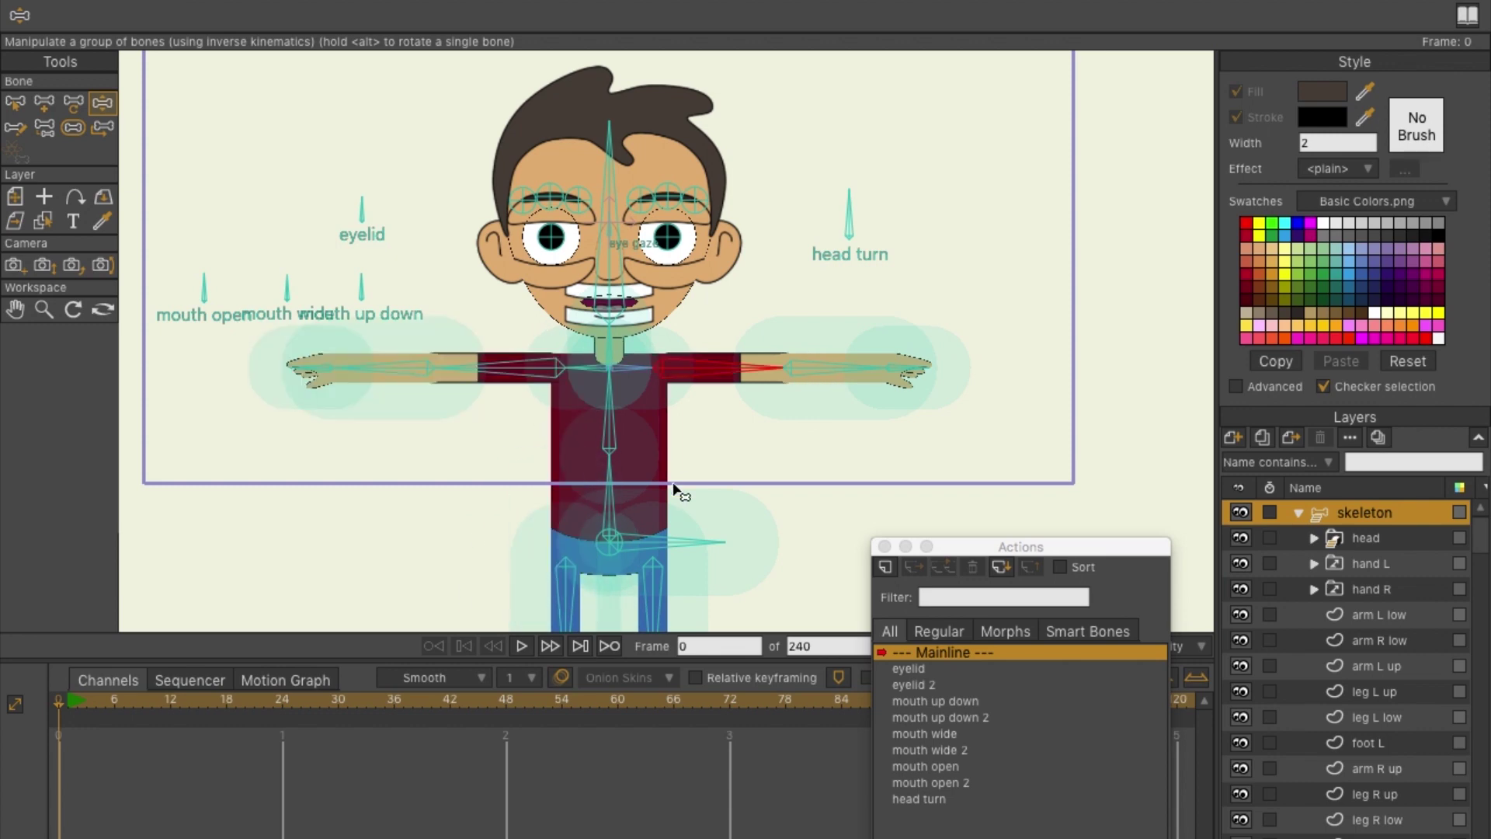
- Show the grid, adjust the right elbow joint between the upper arm and forearm bones, and test the arm's bend
key("super+g")
scroll(676, 489, "up", 5)
left_click_drag(334, 395, 478, 440)
key("t")
left_click_drag(418, 394, 726, 368)
left_click(473, 369)
left_click_drag(498, 369, 566, 313)
key("z")
left_click_drag(369, 373, 633, 486)
left_click(249, 371)
left_click(447, 376)
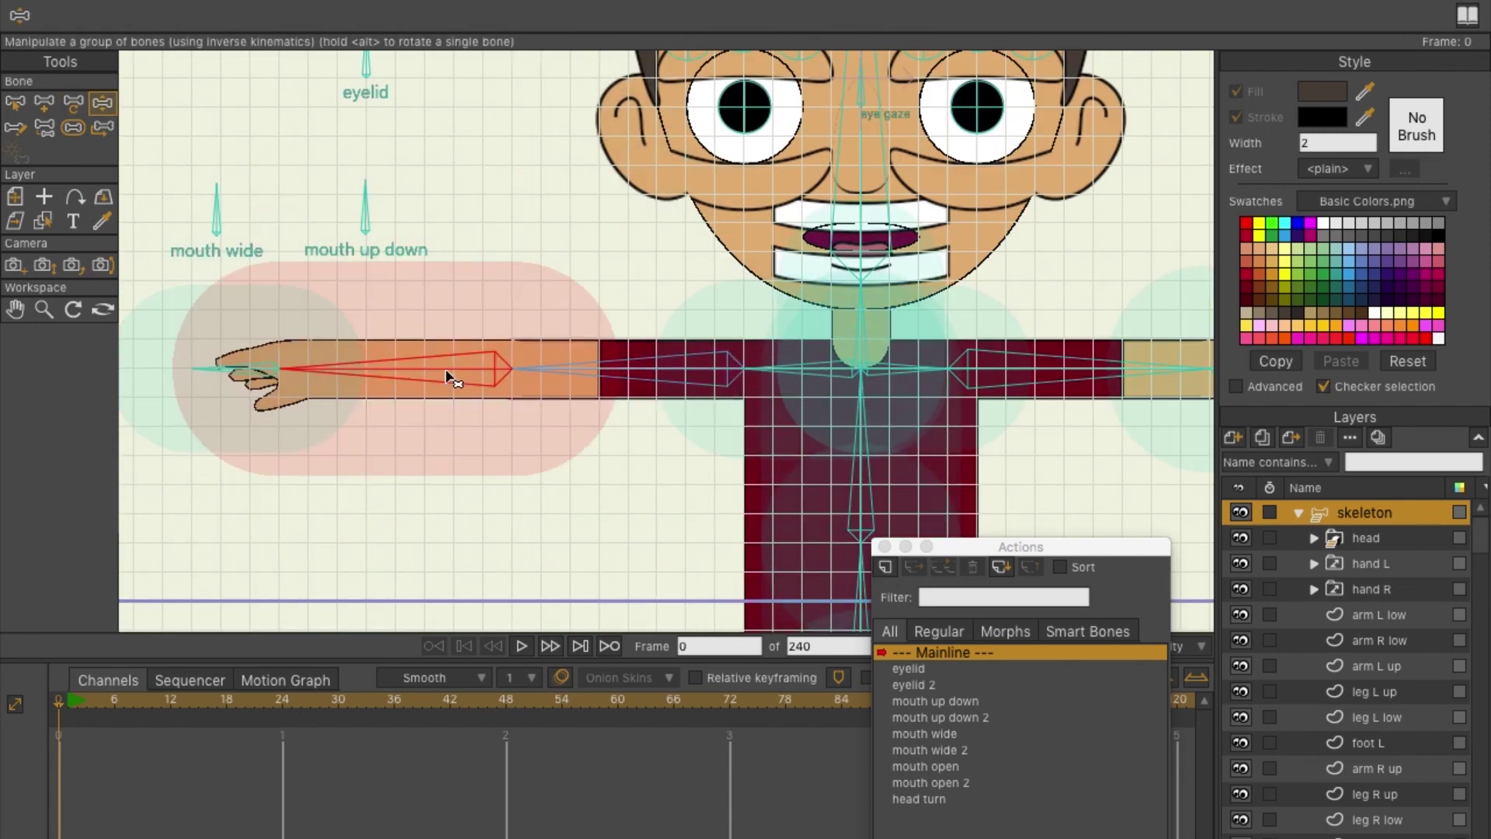
- Reposition the left forearm bone to X 0.4444, Y 0 with a length of 0.3889 and test its bend
left_click(76, 104)
left_click_drag(843, 463, 575, 469)
left_click_drag(986, 373, 941, 374)
left_click_drag(1166, 436, 1065, 435)
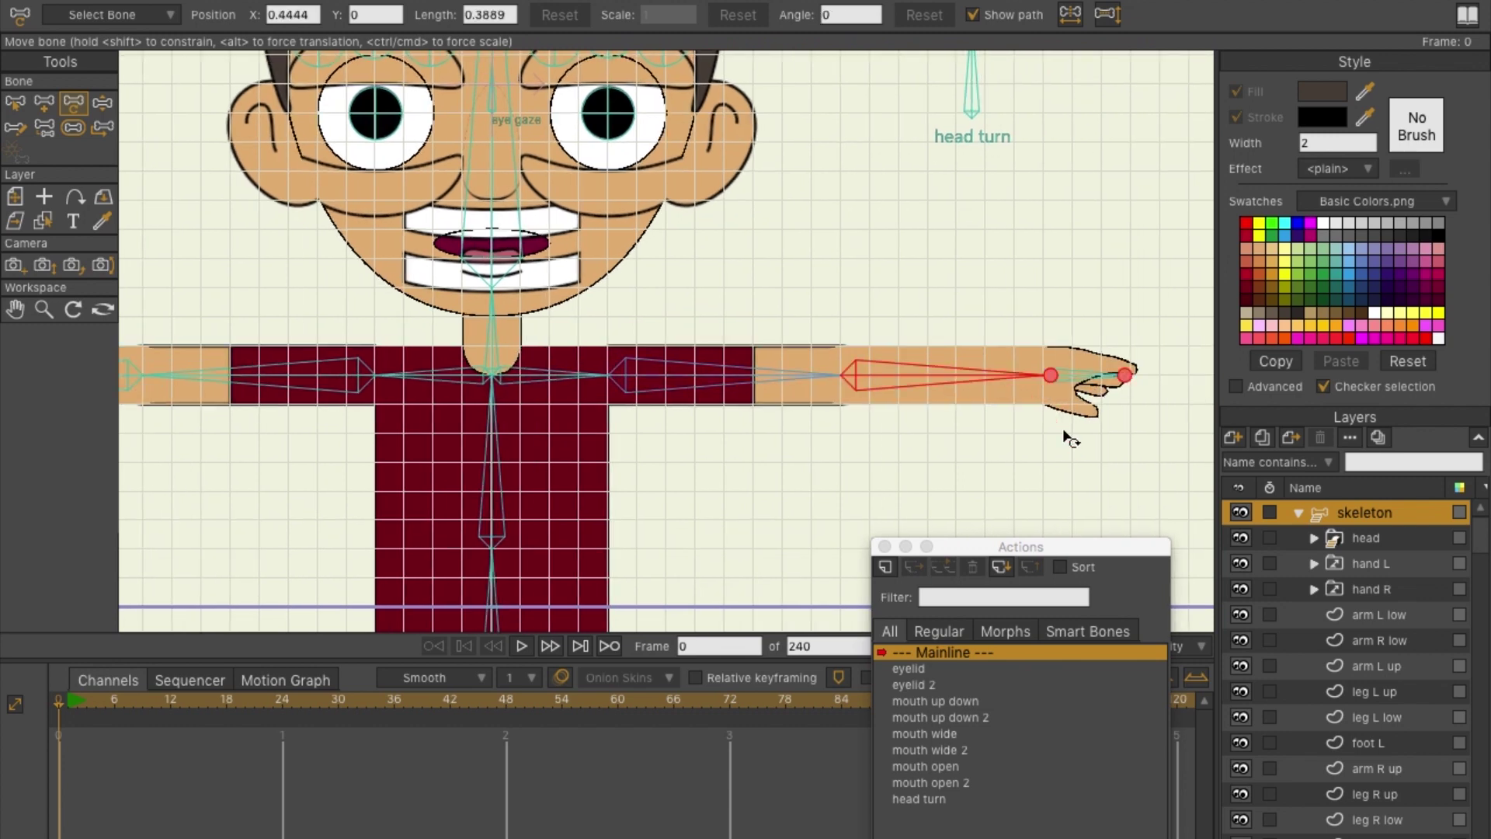
key("z")
left_click_drag(1002, 380, 905, 459)
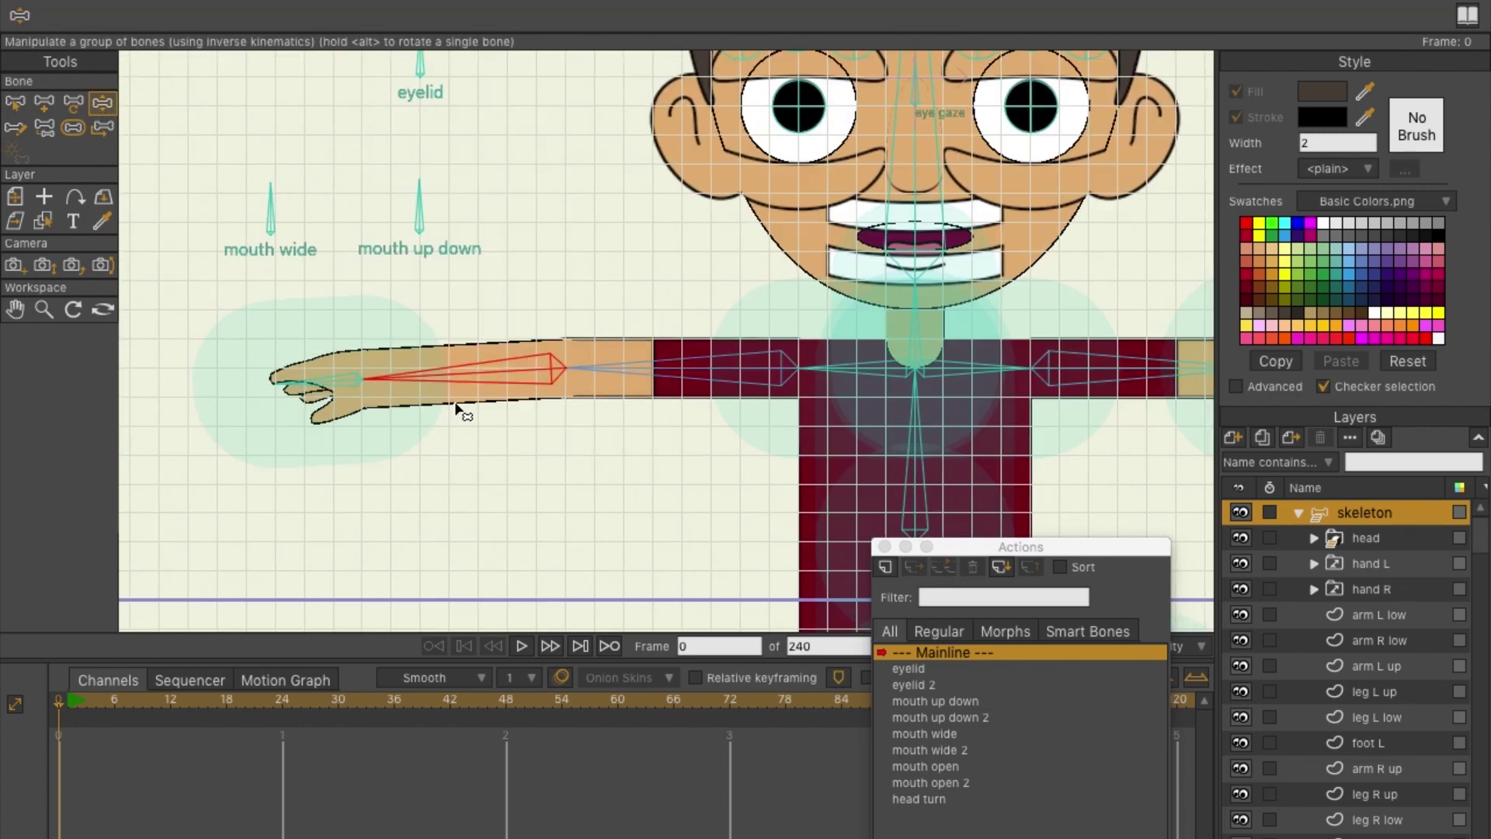
- Bind the arm R low layer to the right forearm bone and test bending the right arm
left_click_drag(459, 417, 754, 529)
left_click(1378, 641)
left_click(1361, 512)
left_click_drag(456, 376, 613, 431)
left_click_drag(320, 370, 463, 424)
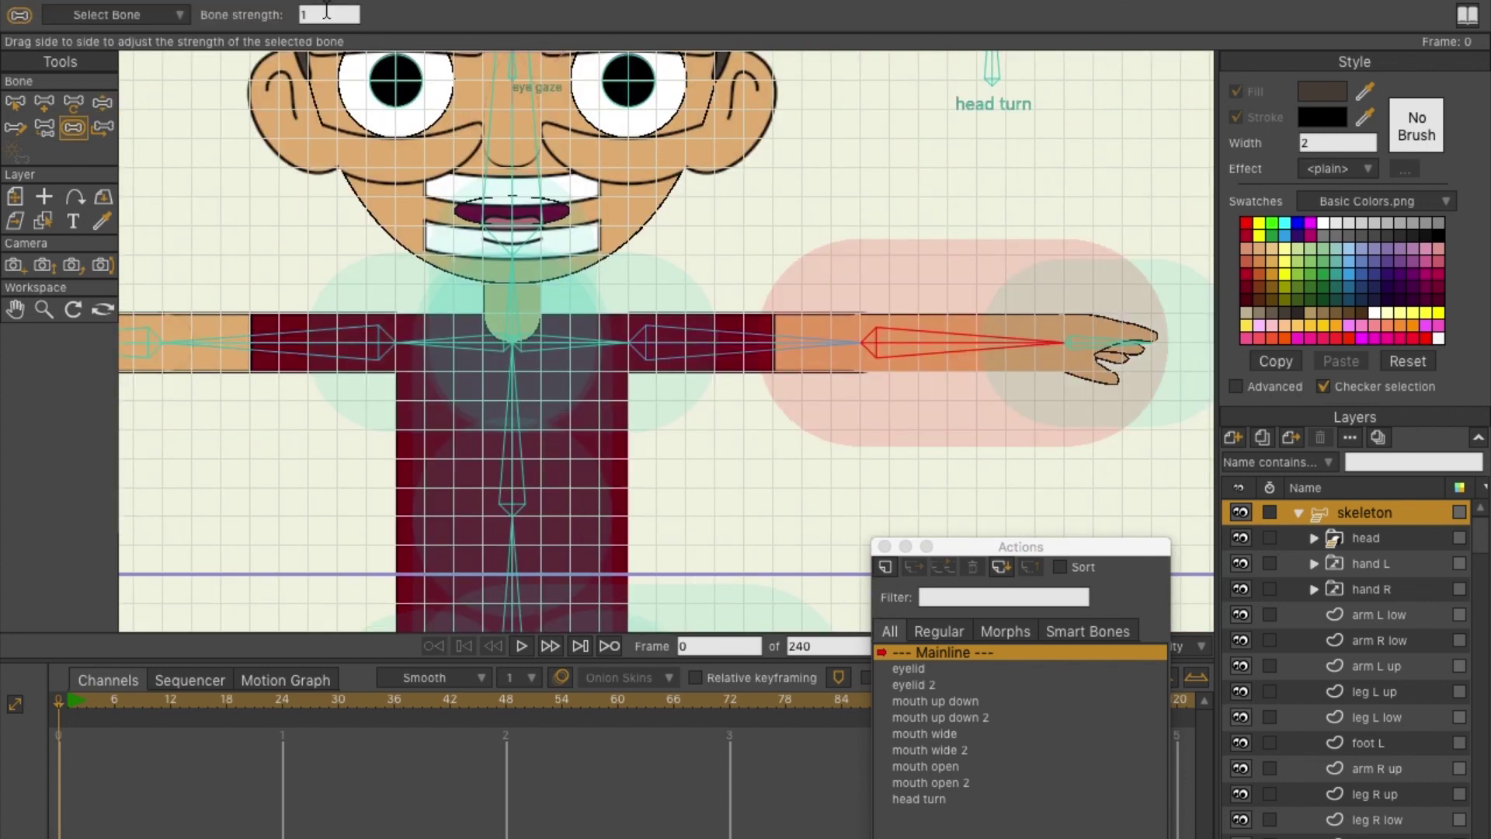
- Set the left forearm bone's strength to 0 and bind the arm L low layer to that bone
left_click(1407, 668)
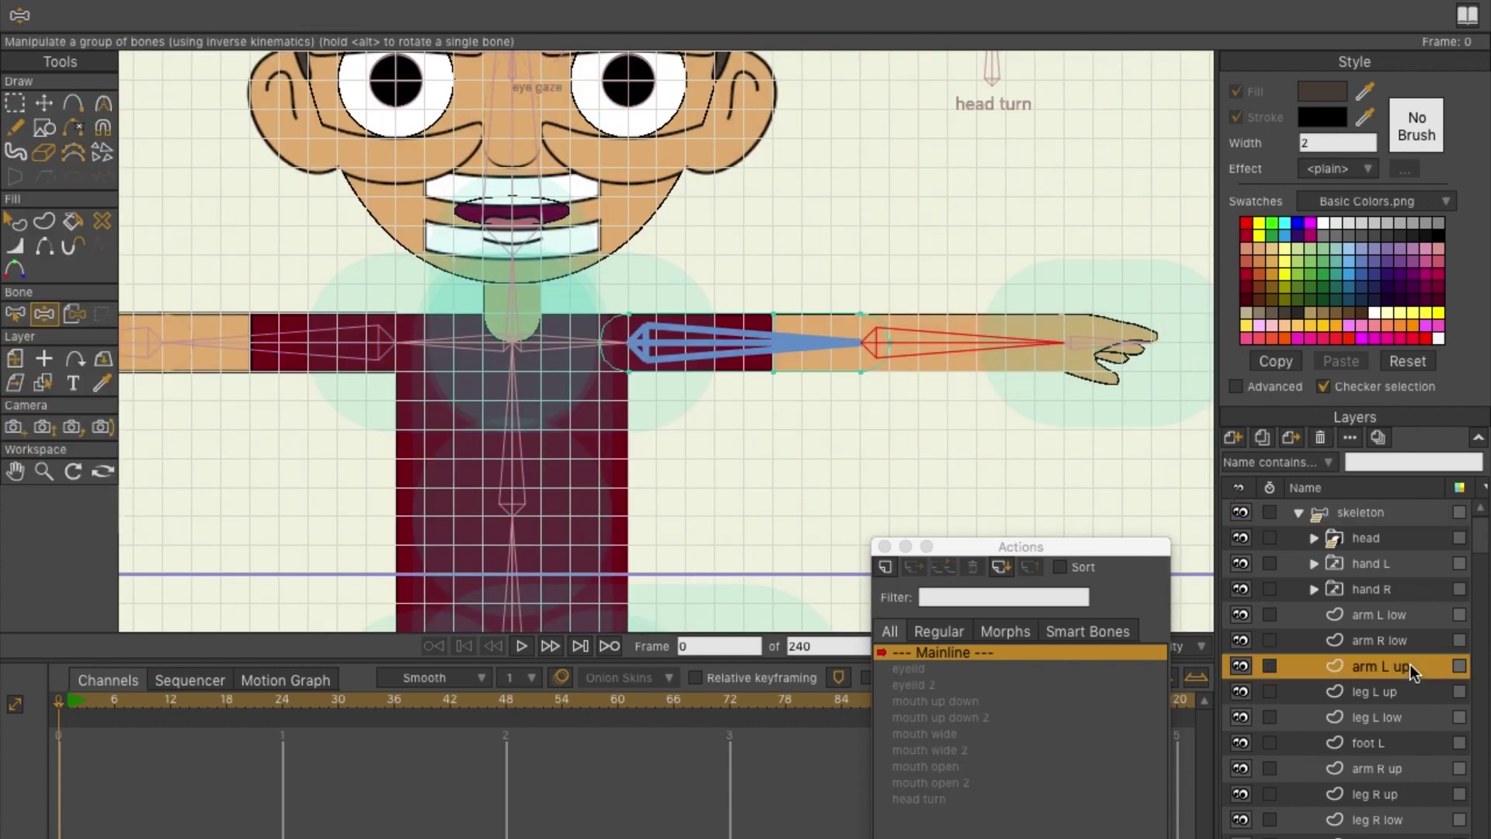
left_click(1394, 618)
left_click(1365, 512)
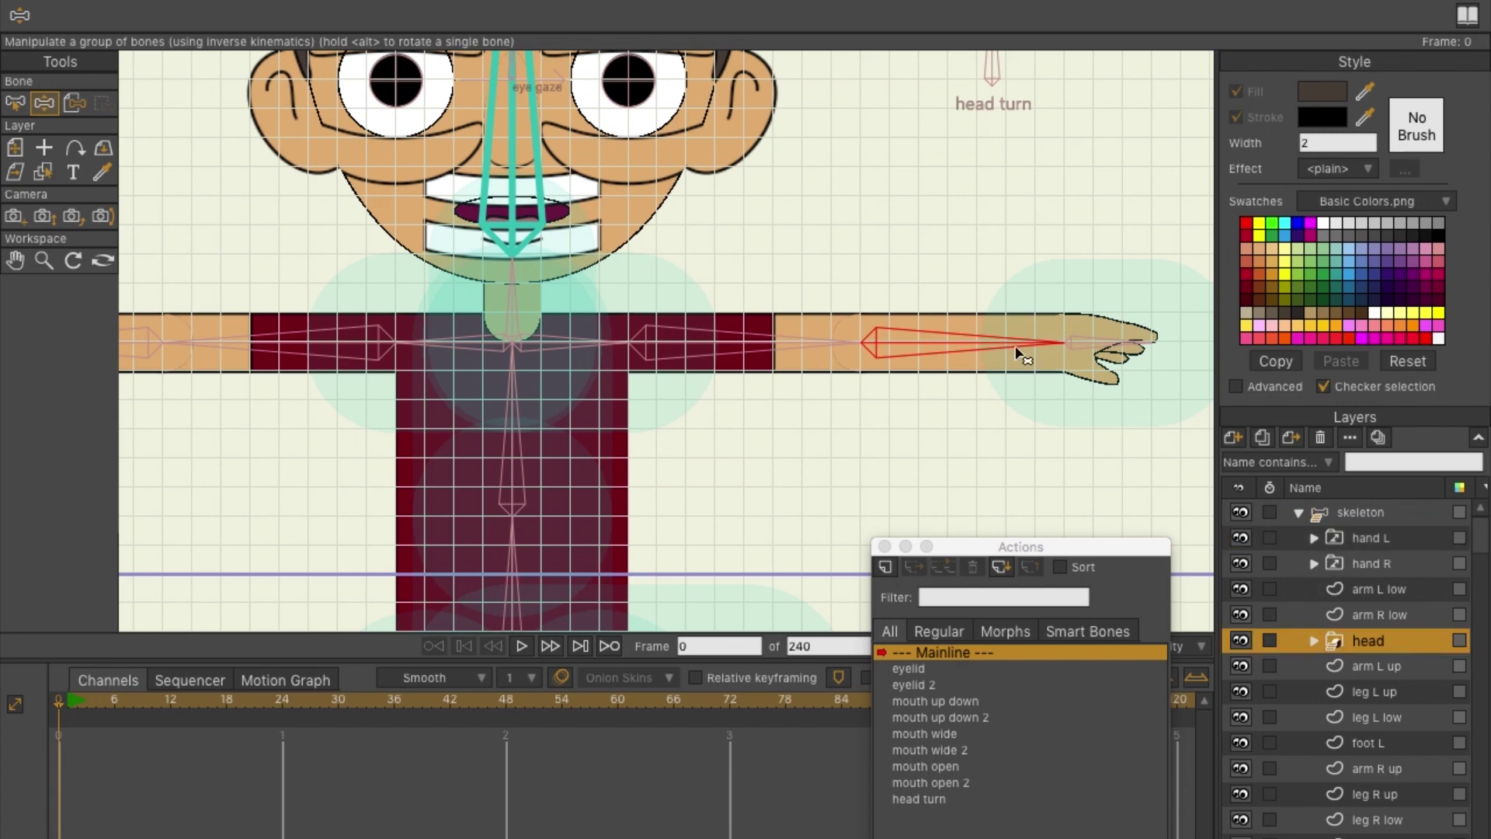
- Reorder the layers so that arm R up and arm L up sit directly above the head group
left_click(1408, 666)
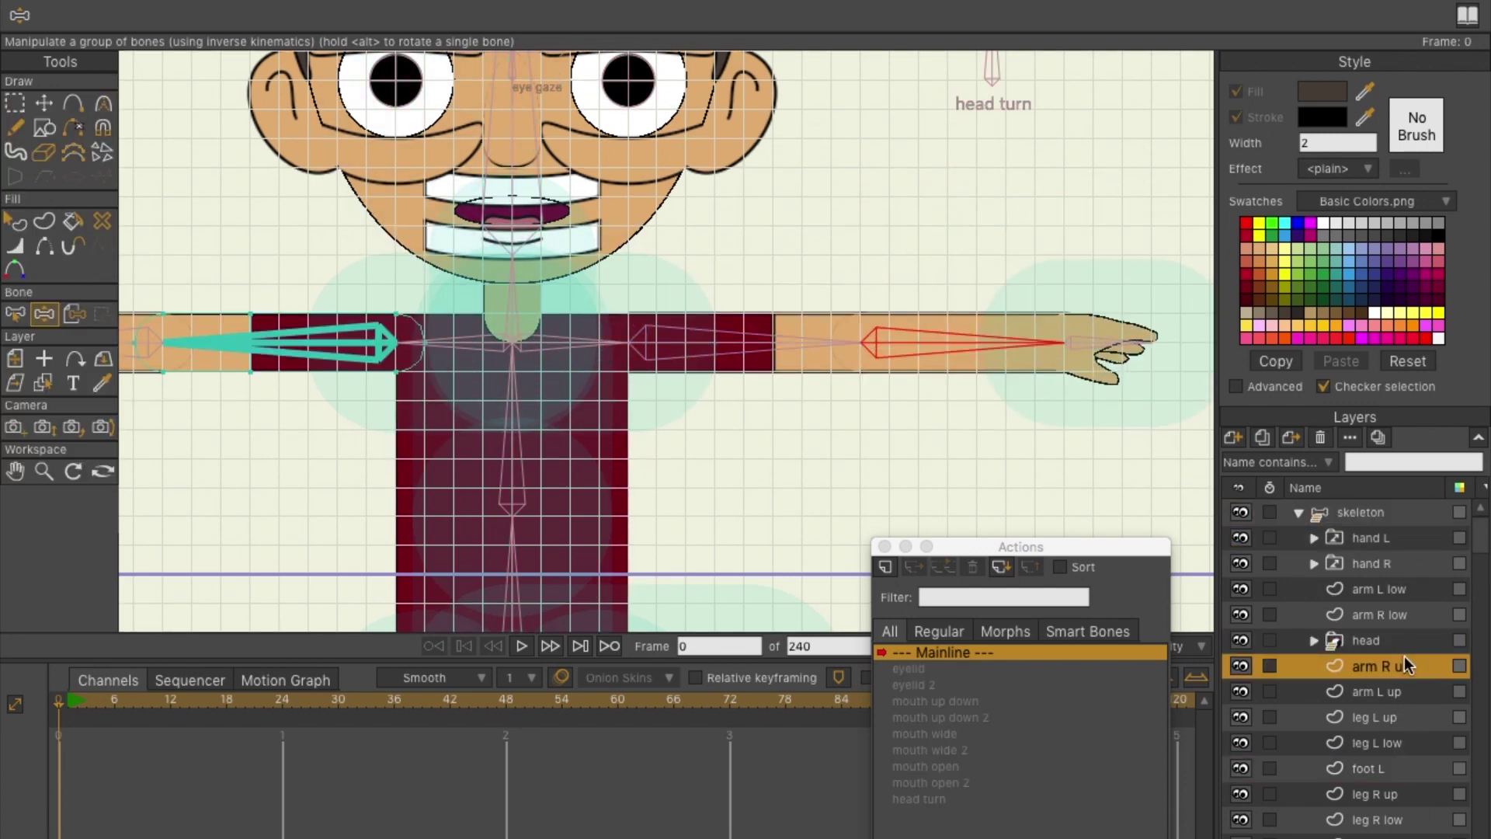
left_click(1365, 513)
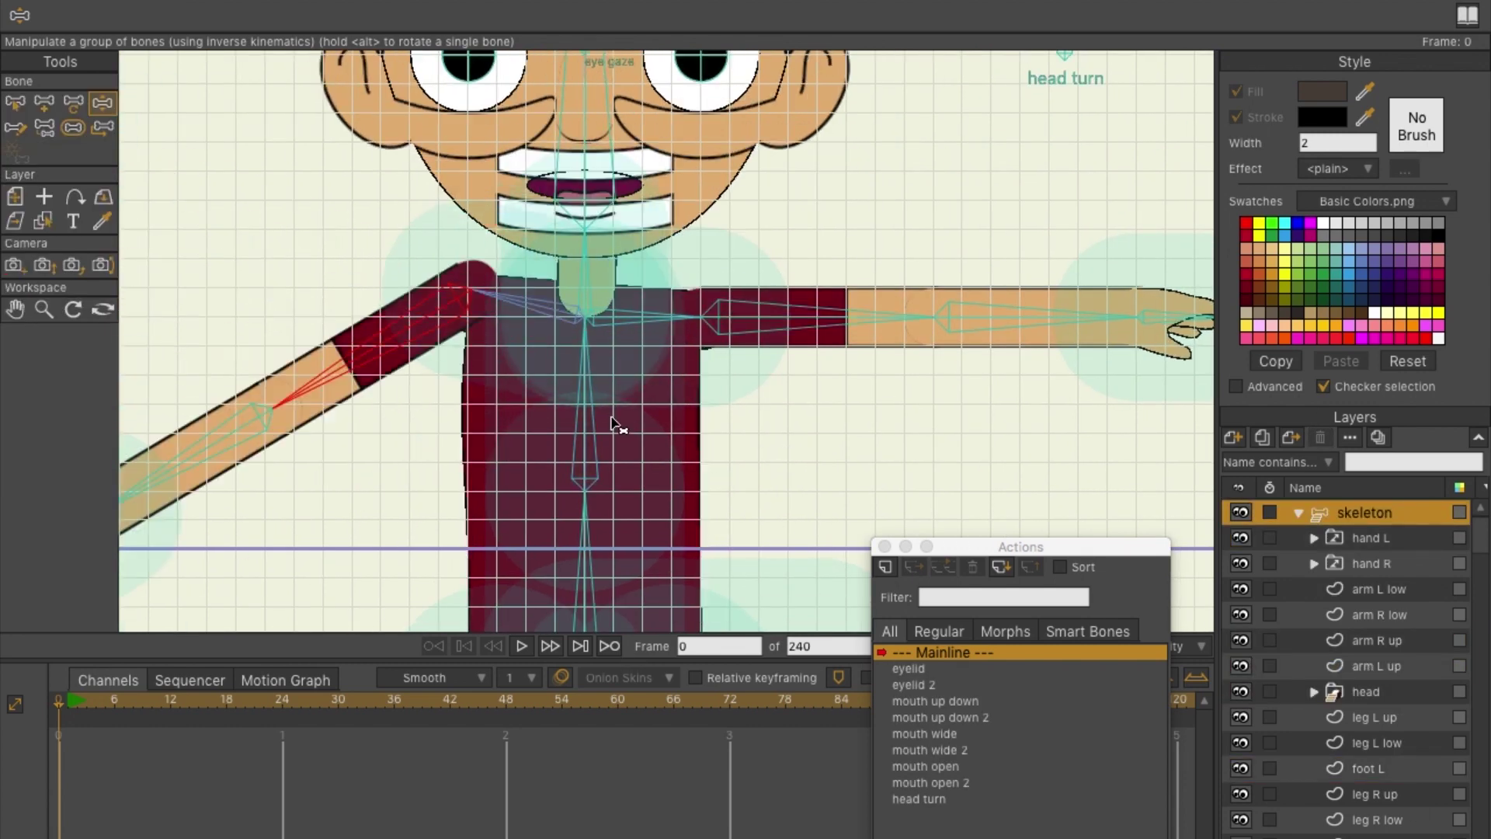
left_click(1388, 519)
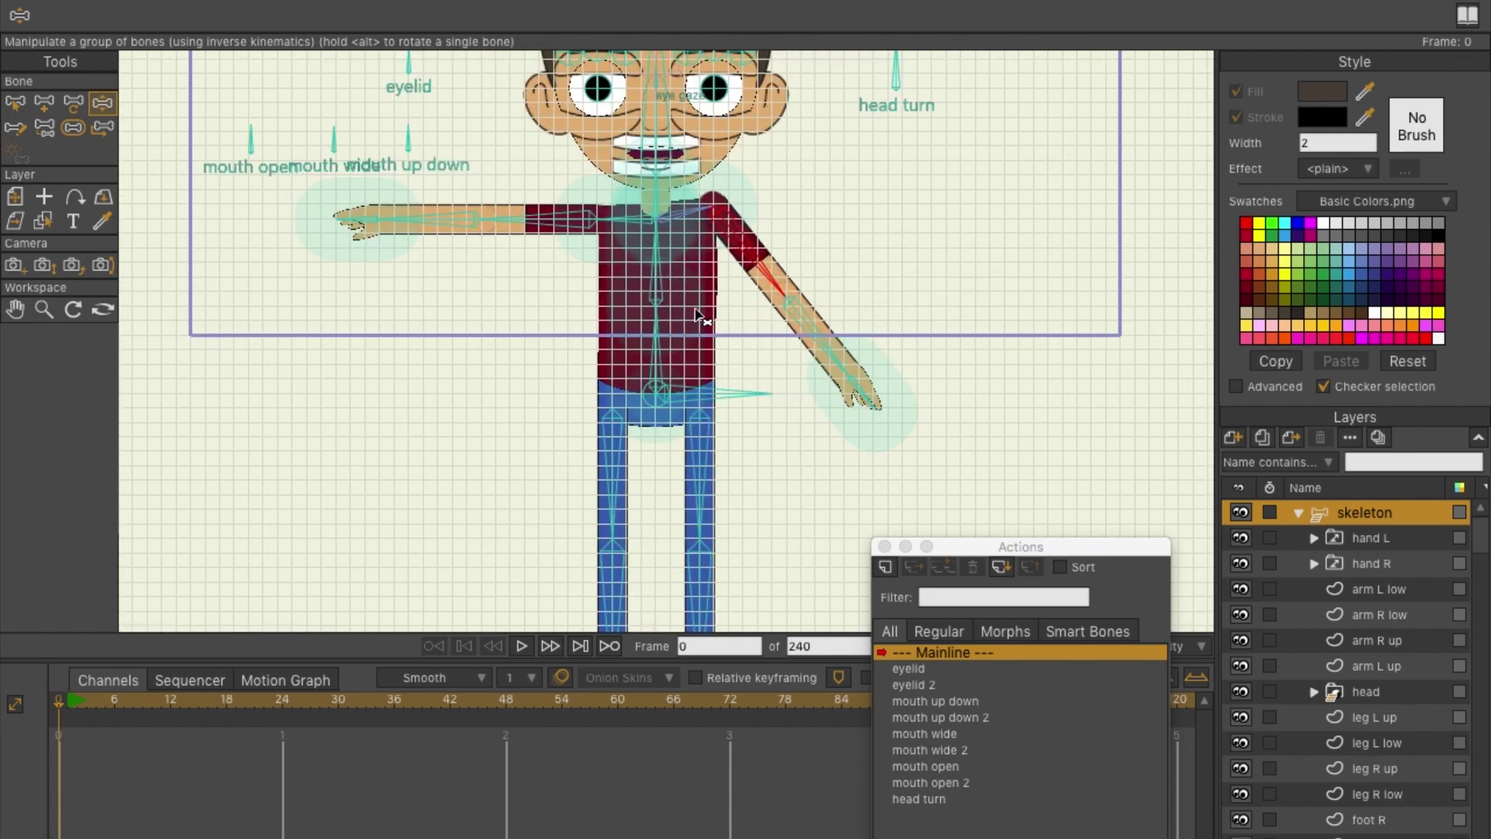
- Test the rig by lowering the right arm, moving the hip bone and tilting the head to both sides
left_click_drag(625, 227, 551, 289)
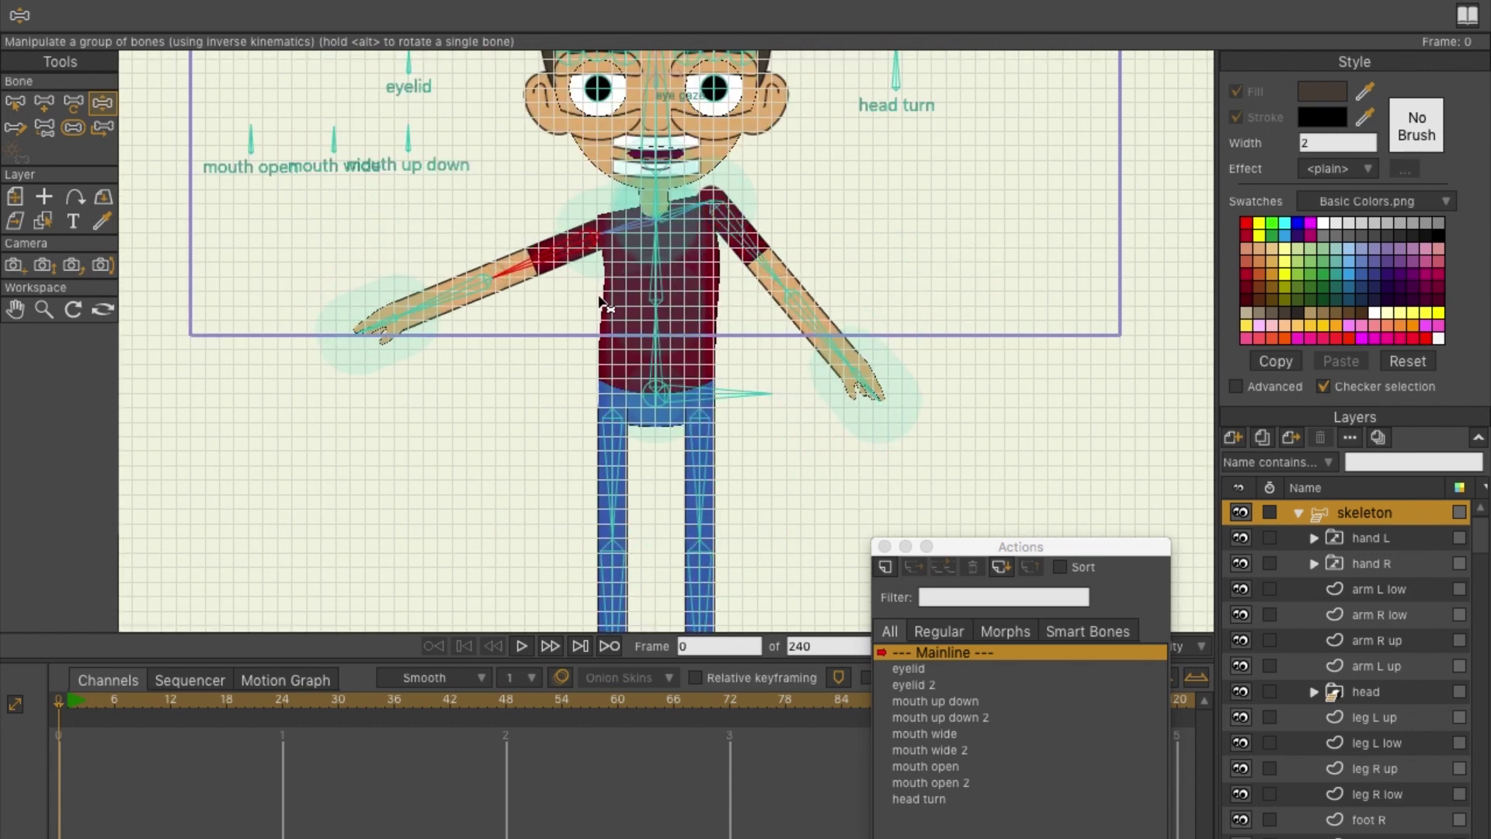
left_click_drag(721, 397, 762, 343)
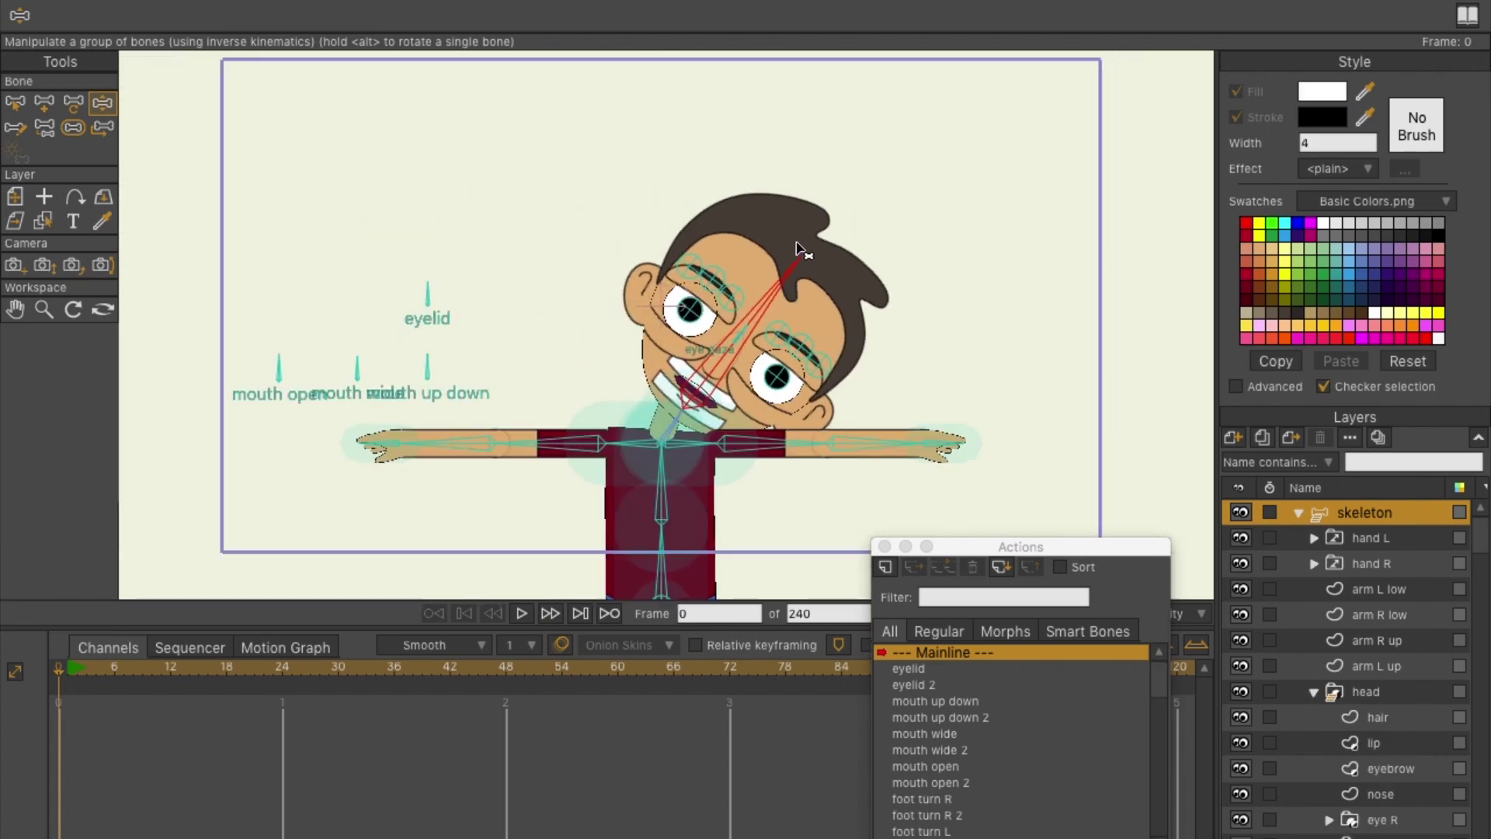
left_click_drag(798, 247, 603, 222)
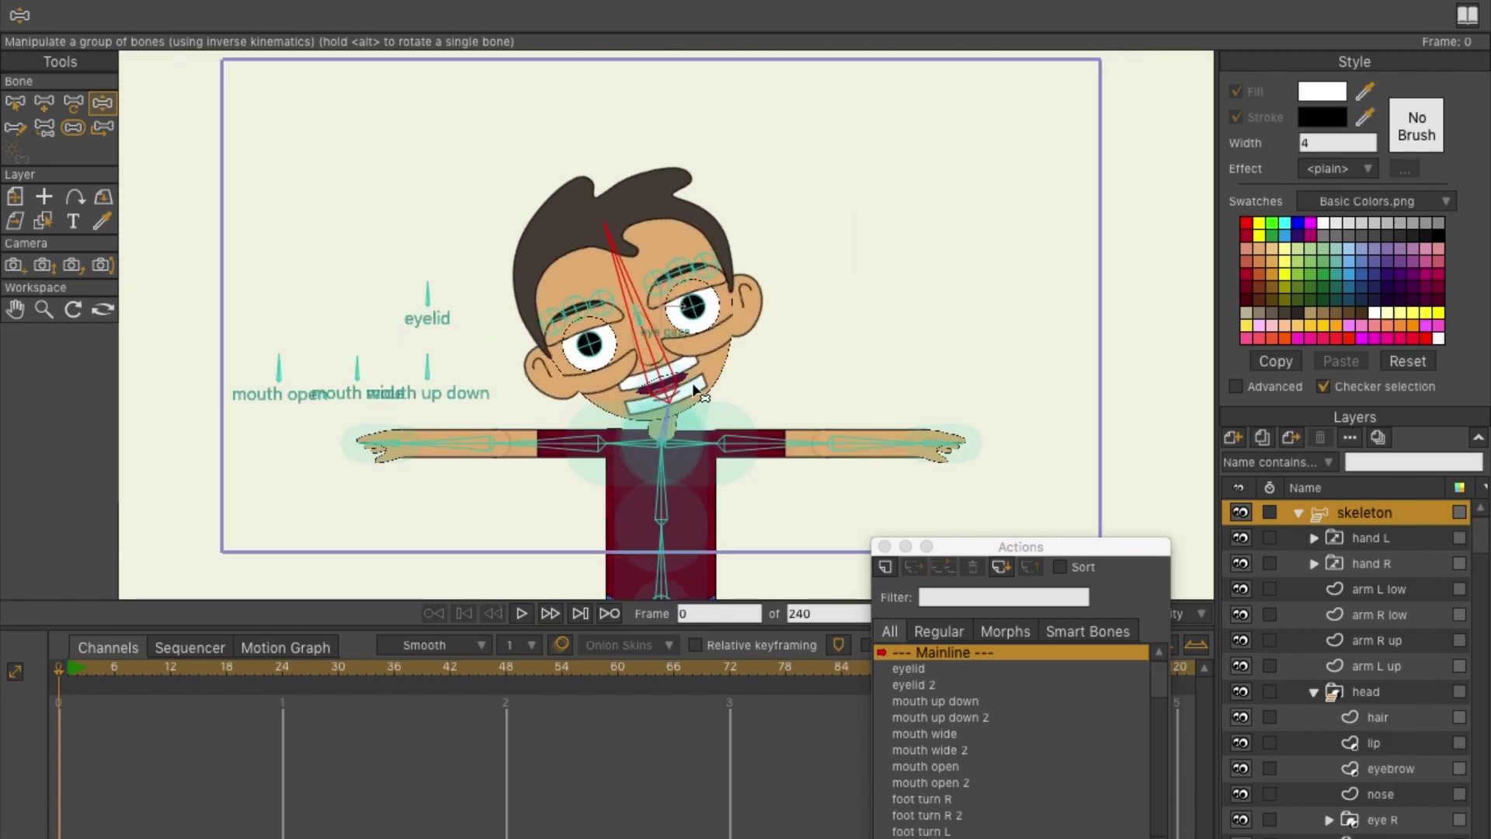
left_click_drag(694, 393, 689, 277)
- Test the body rig by bending the right arm, leaning the torso and lowering the hips into a crouch
left_click_drag(443, 330, 445, 412)
mouse_move(661, 373)
left_mouse_down()
mouse_move(697, 358)
mouse_move(675, 358)
left_mouse_up()
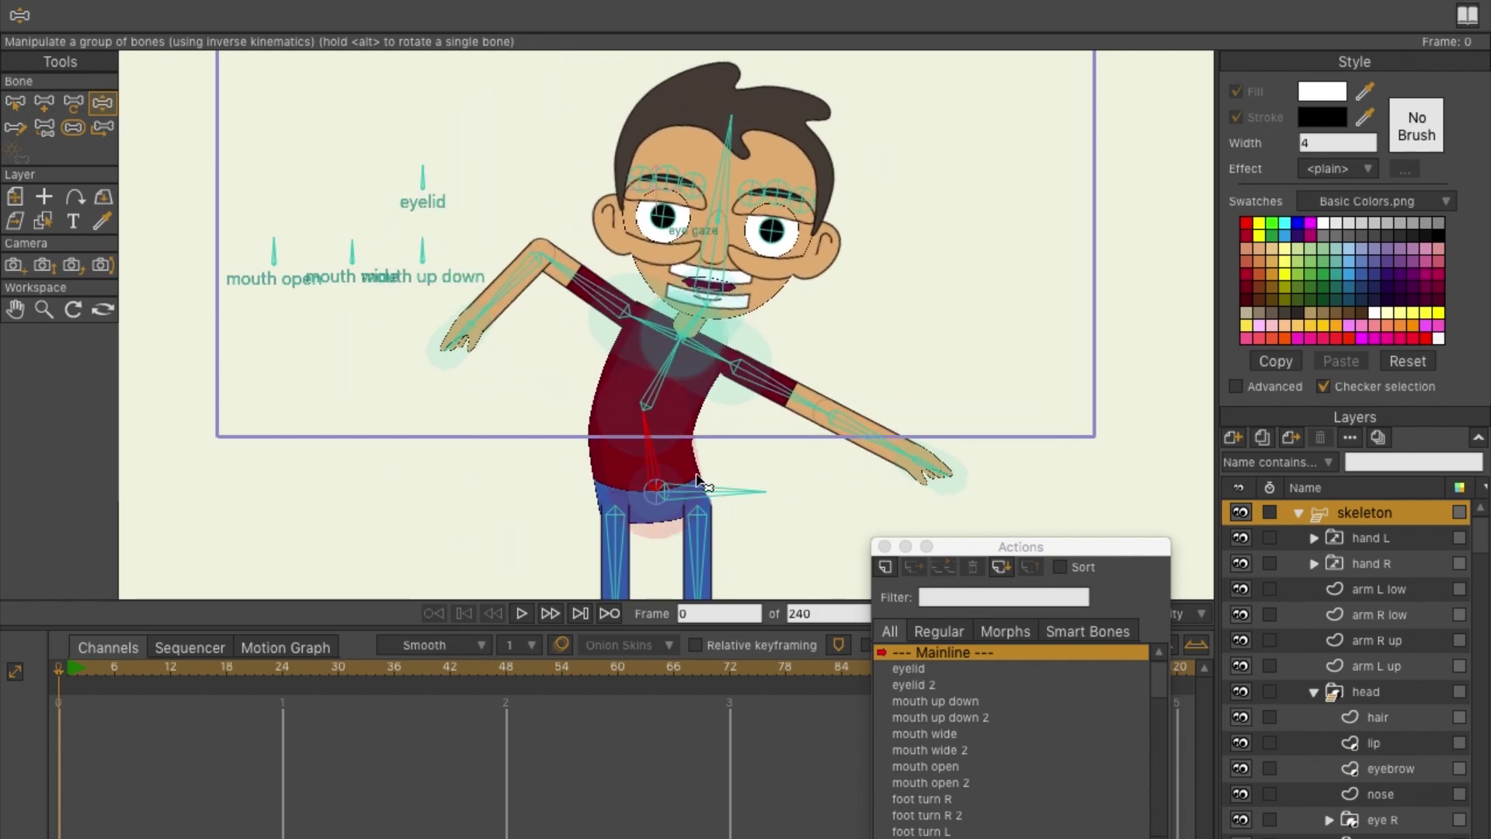
scroll(722, 495, "down", 5)
left_click_drag(722, 273, 711, 353)
- Test the left foot's placement together with the foot turn R and foot turn L control bones
scroll(642, 469, "down", 3)
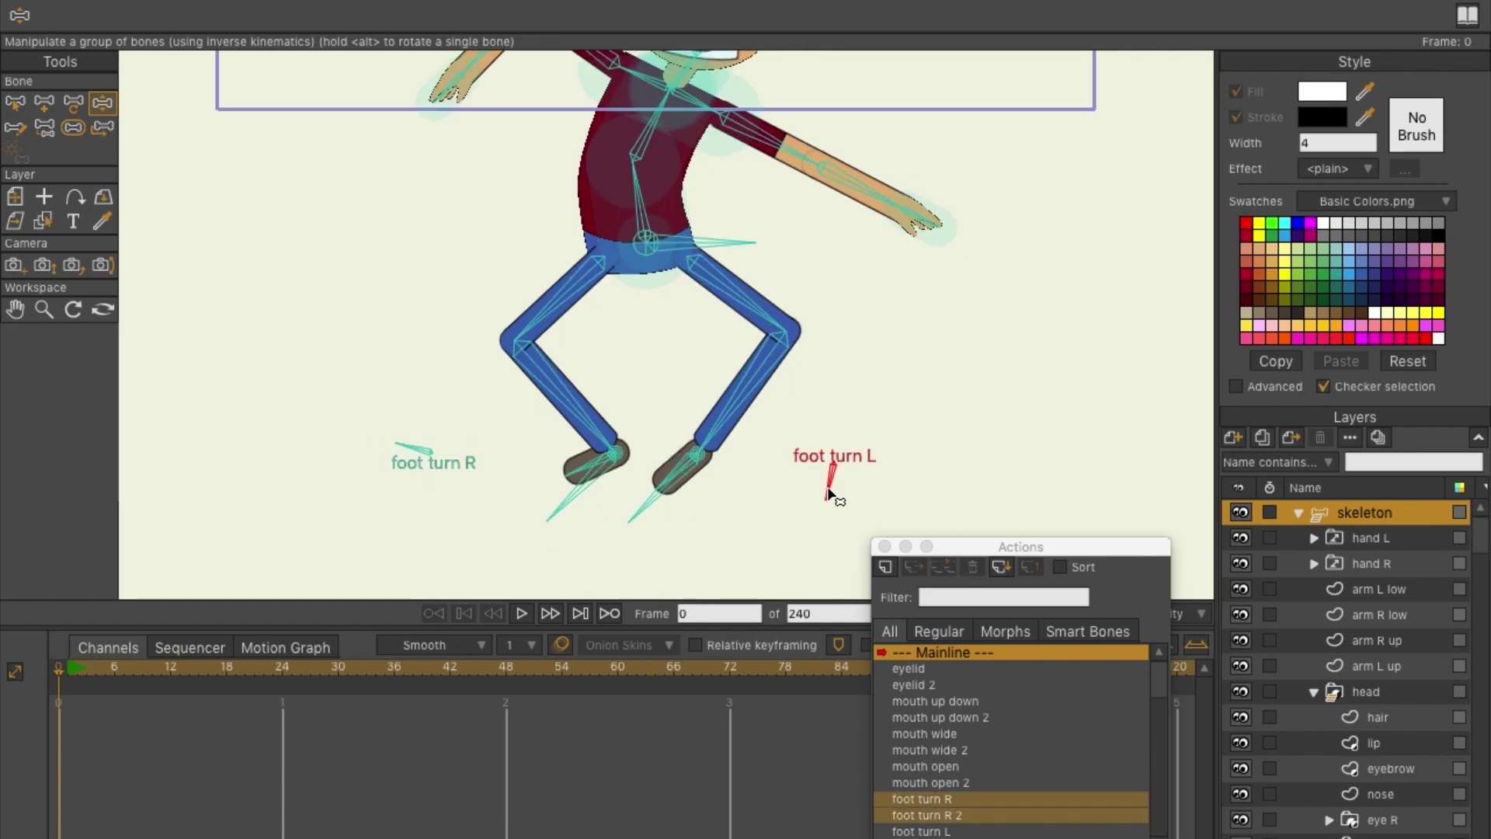
left_click_drag(698, 457, 743, 449)
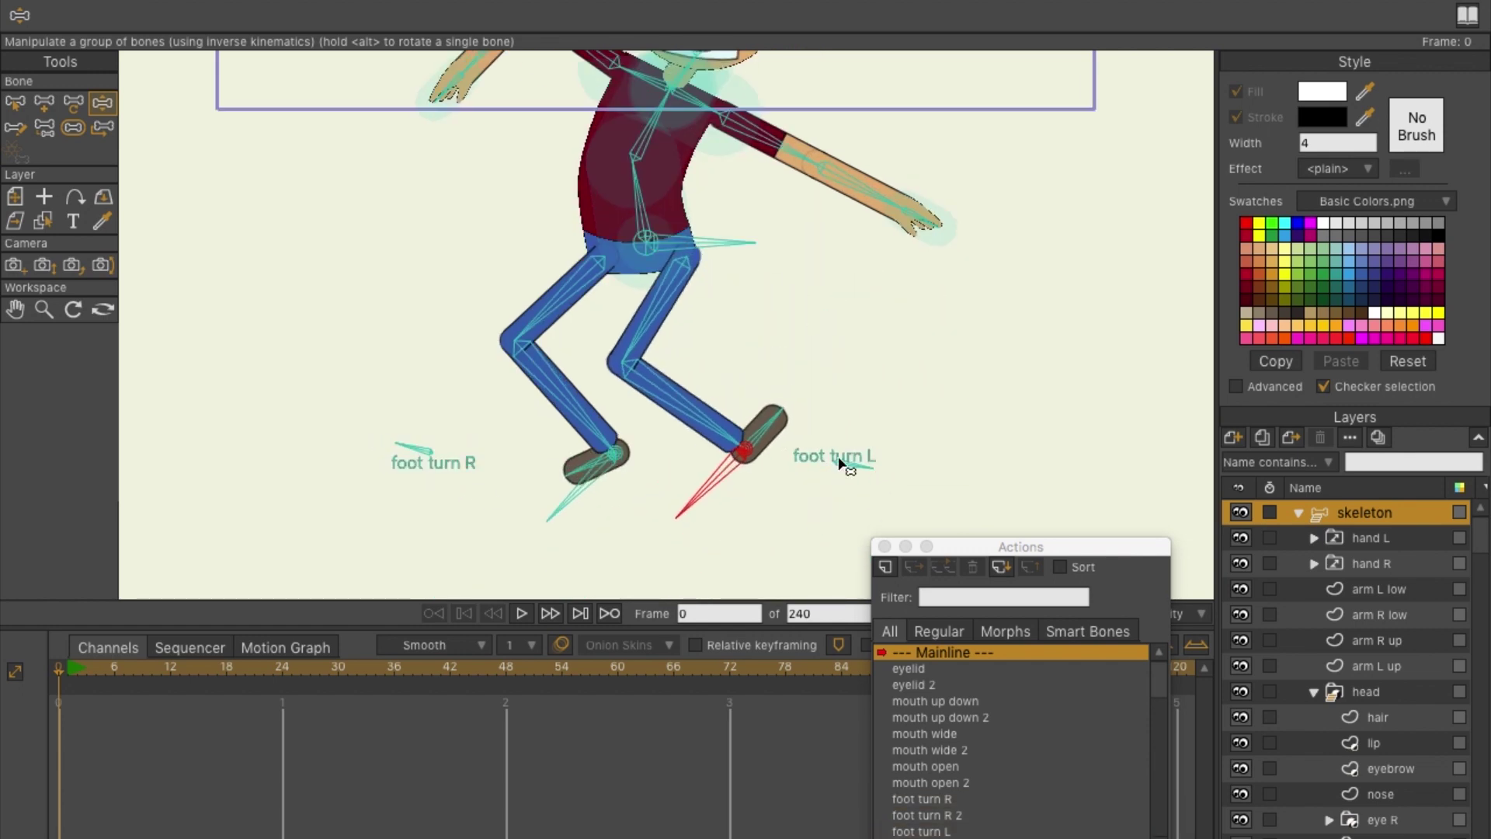
scroll(789, 319, "up", 3)
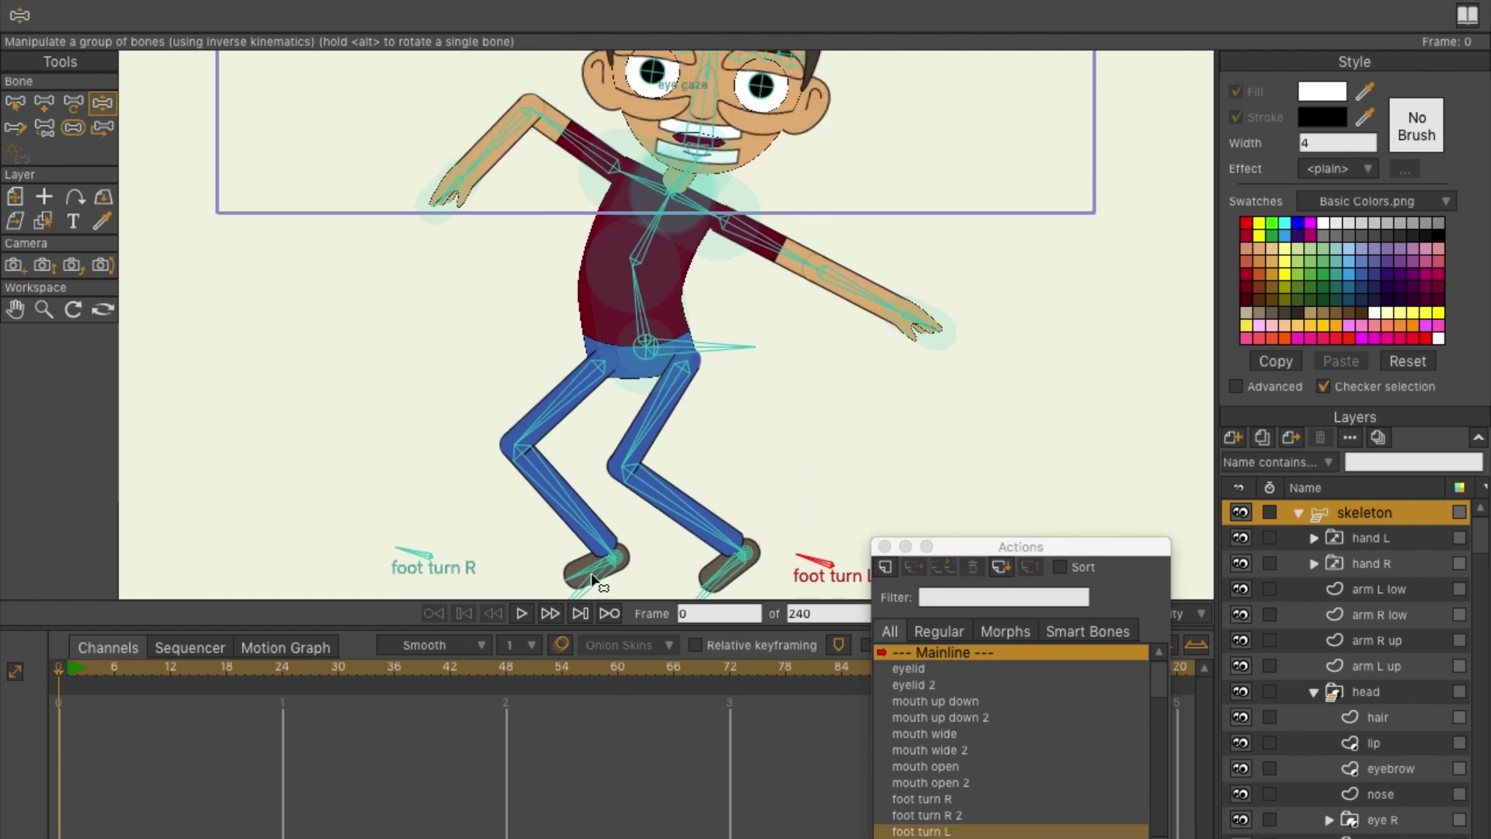
- Try a pose with the left arm folded across the body, the right arm raised and the head tilted
left_click_drag(694, 352, 647, 377)
left_click_drag(823, 323, 493, 200)
left_click_drag(412, 58, 472, 281)
left_click_drag(511, 385, 456, 216)
left_click_drag(736, 256, 692, 184)
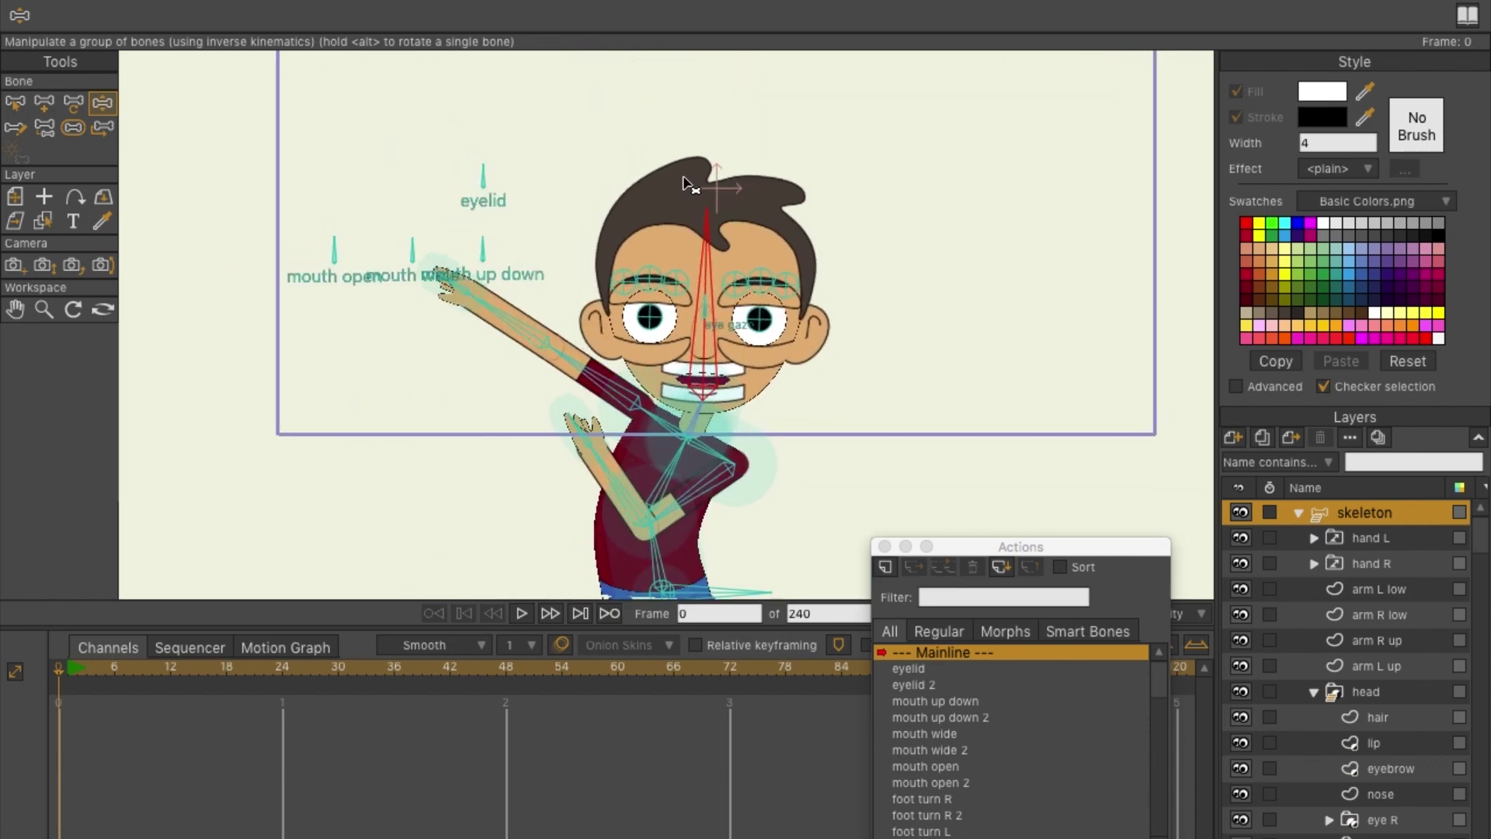
- Test an open-mouthed, wide-eyed expression with the eyelid and mouth control bones on the posed character
left_click_drag(487, 184, 497, 255)
left_click_drag(337, 247, 505, 261)
left_click_drag(483, 183, 512, 178)
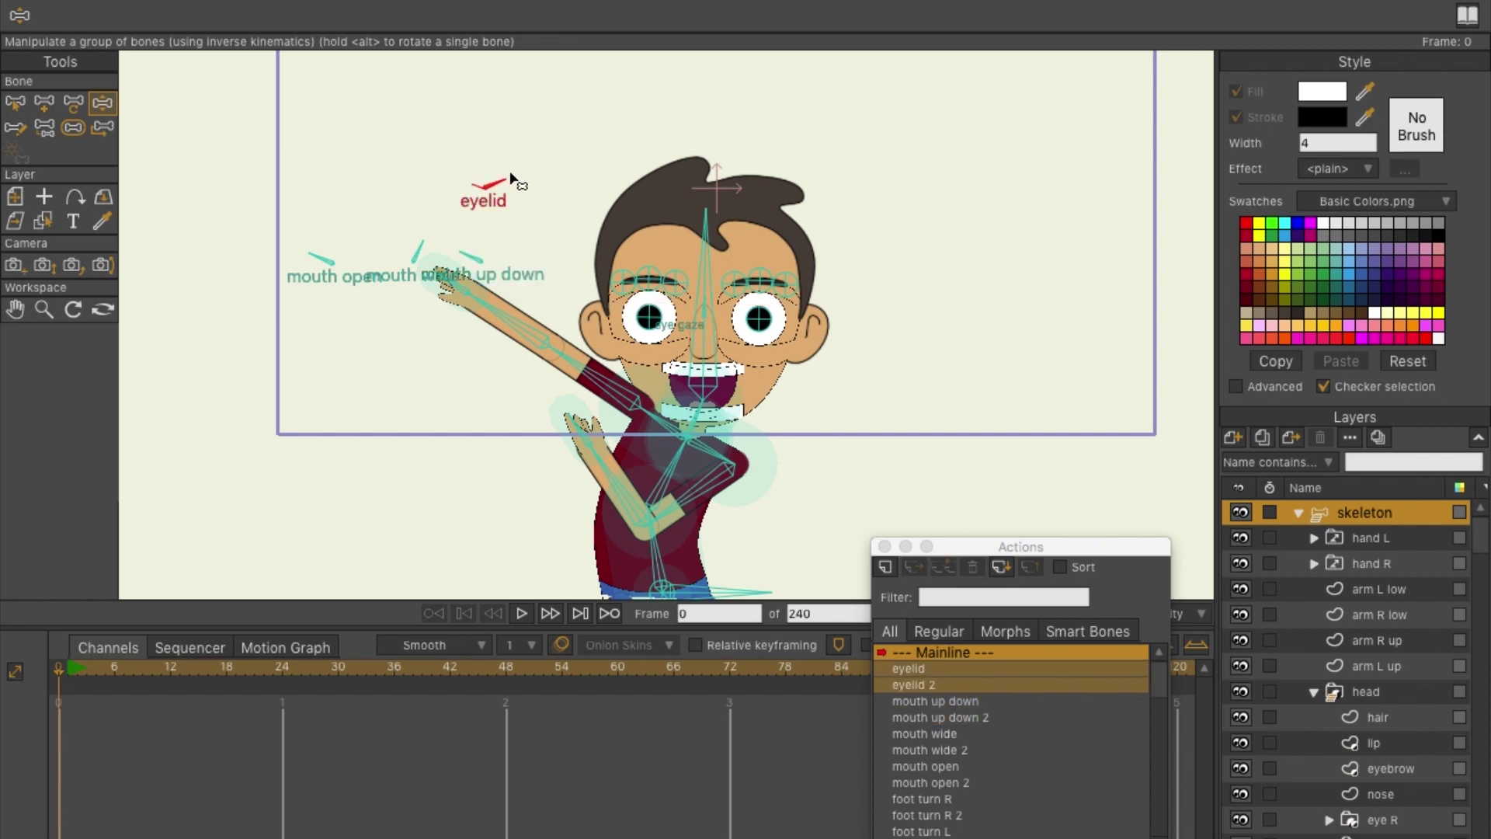